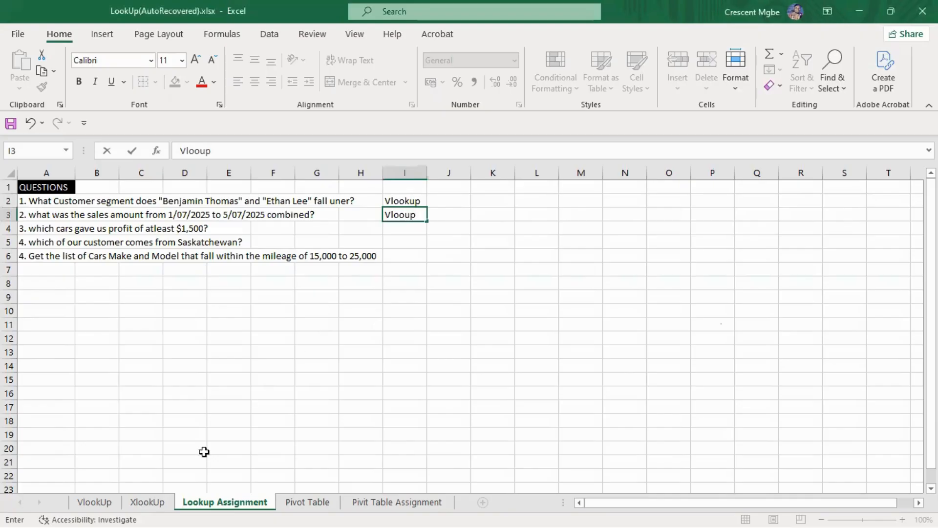
# Check the car data on the XlookUp sheet and enter XLOOKUP beside question 3, in cell I4 of Lookup Assignment
pyautogui.click(148, 502)
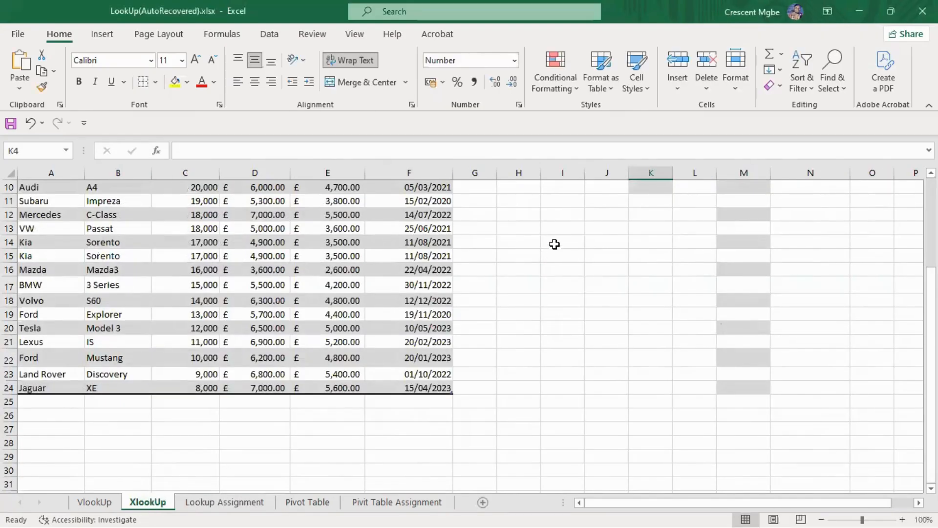
pyautogui.scroll(3, 555, 245)
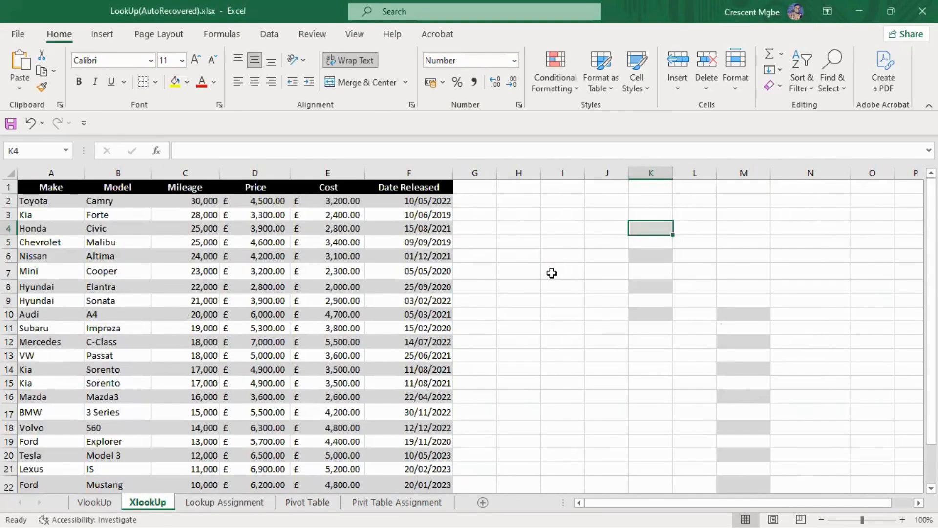
pyautogui.click(235, 503)
pyautogui.click(415, 232)
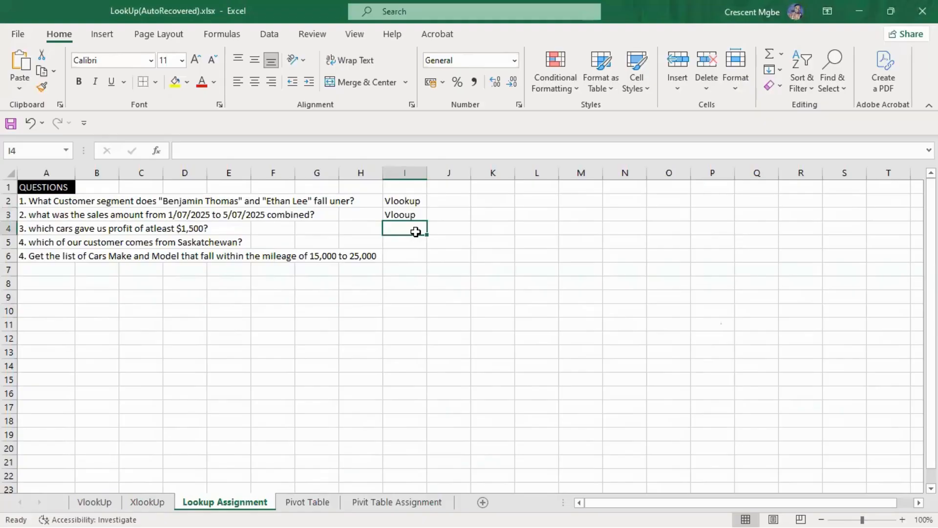
pyautogui.write('XLOOKUP')
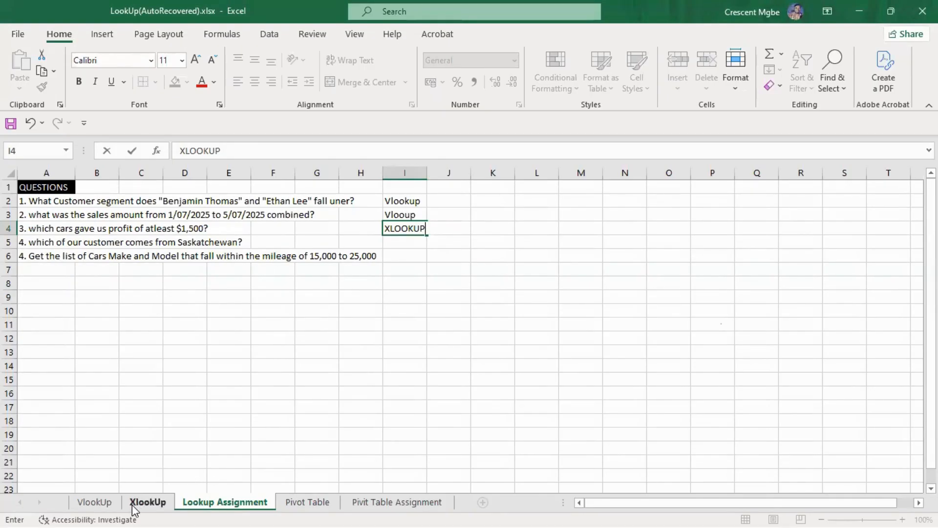
# Look over the order records on the VlookUp sheet and the car data on XlookUp, then return to Lookup Assignment
pyautogui.click(91, 503)
pyautogui.scroll(-4, 533, 316)
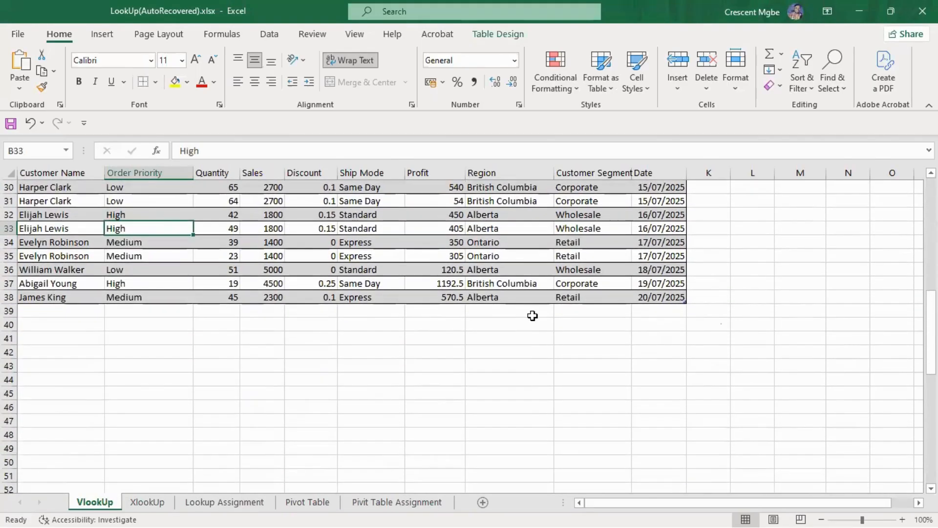
pyautogui.scroll(6, 533, 316)
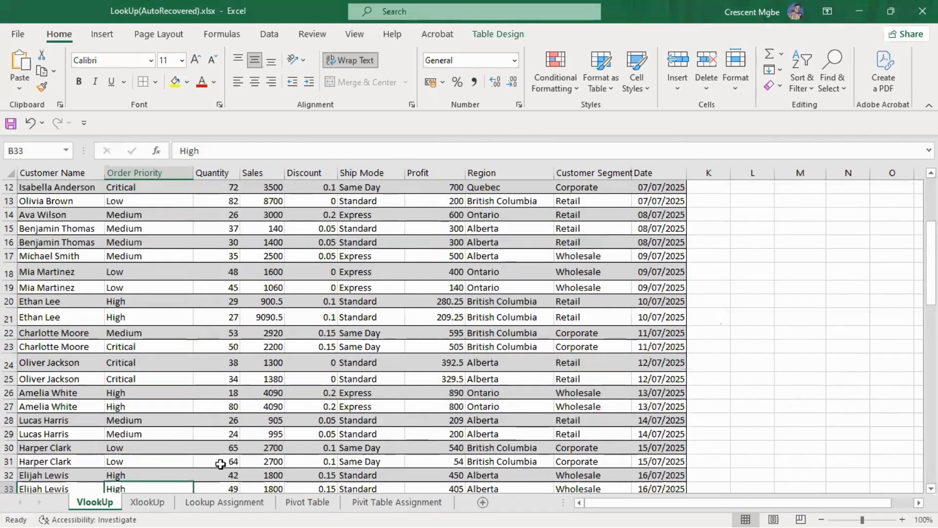
pyautogui.click(161, 505)
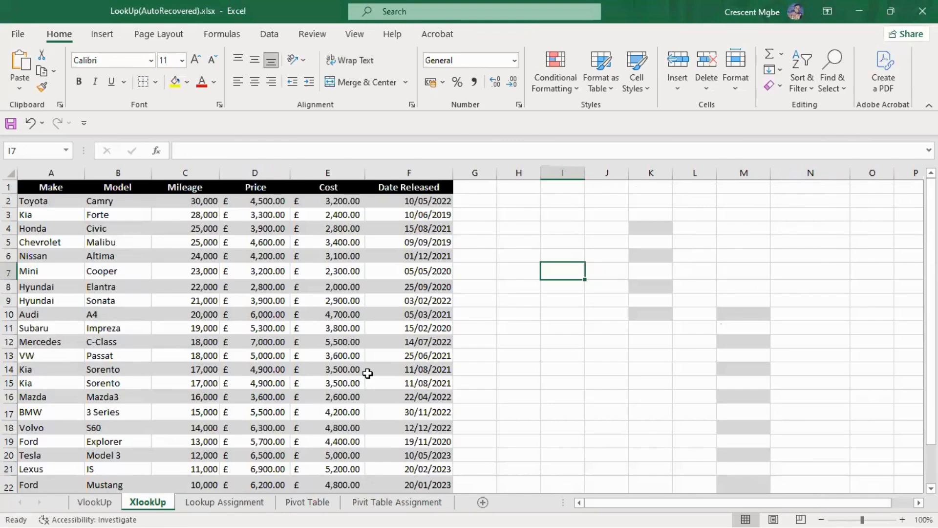
pyautogui.click(229, 500)
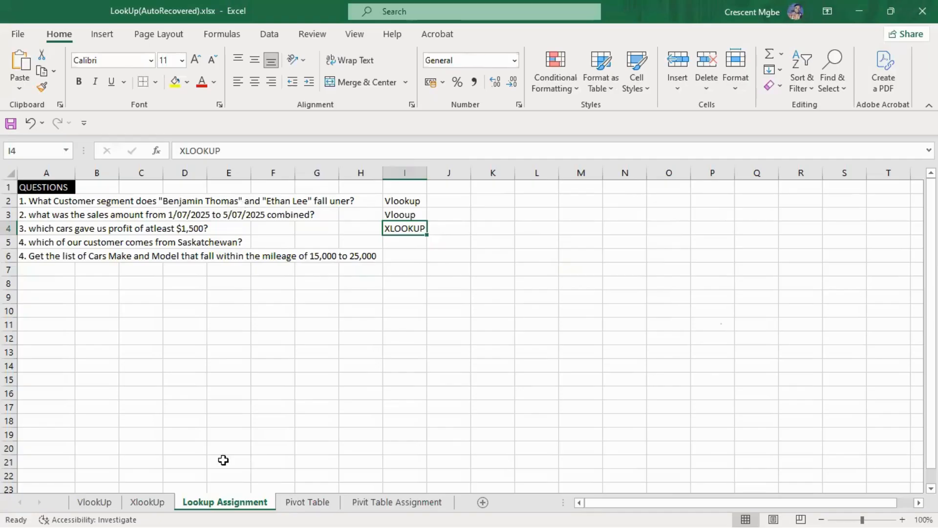
# Correct "uner" to "unDer" in question 1 in cell A2 and open the VlookUp sheet
pyautogui.click(332, 201)
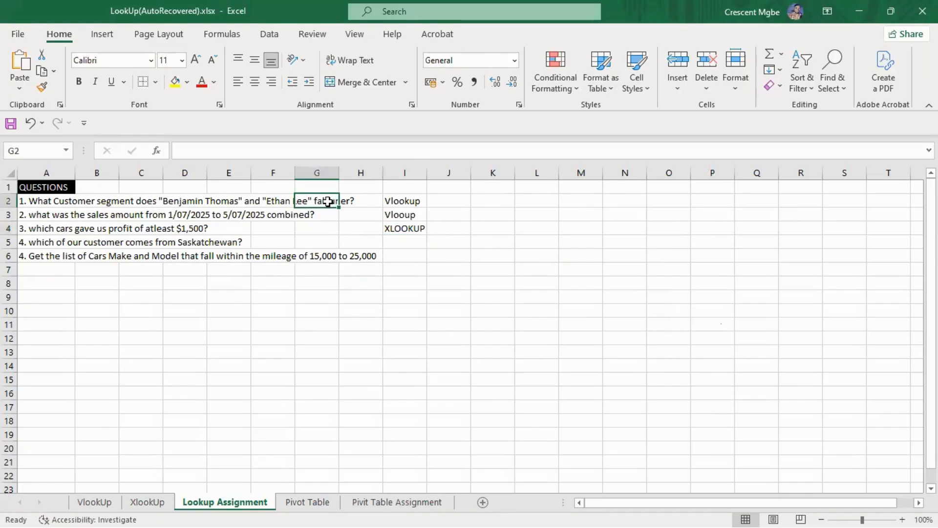
pyautogui.doubleClick(54, 200)
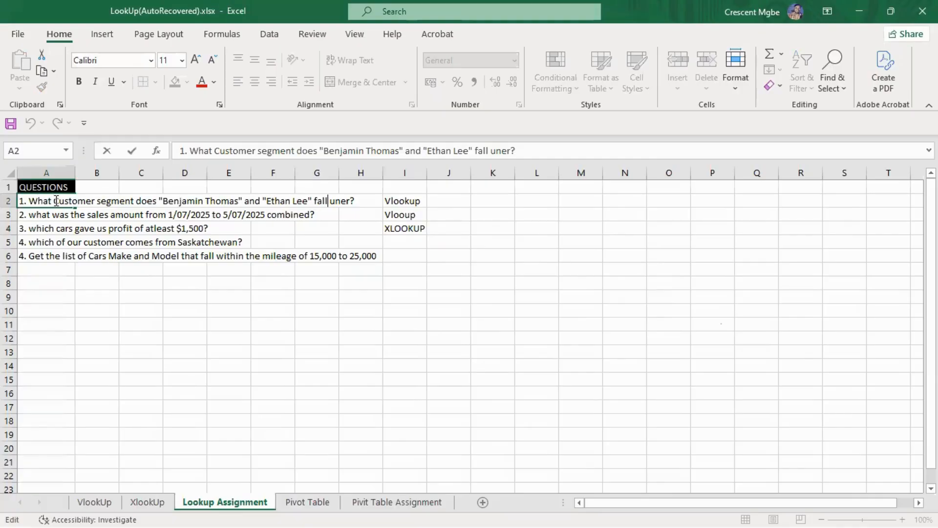
pyautogui.write('D')
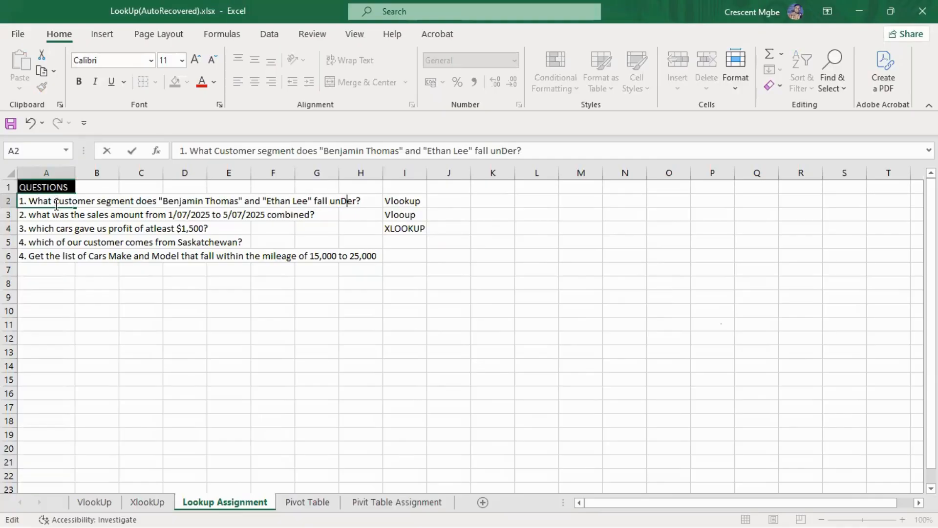
pyautogui.click(98, 502)
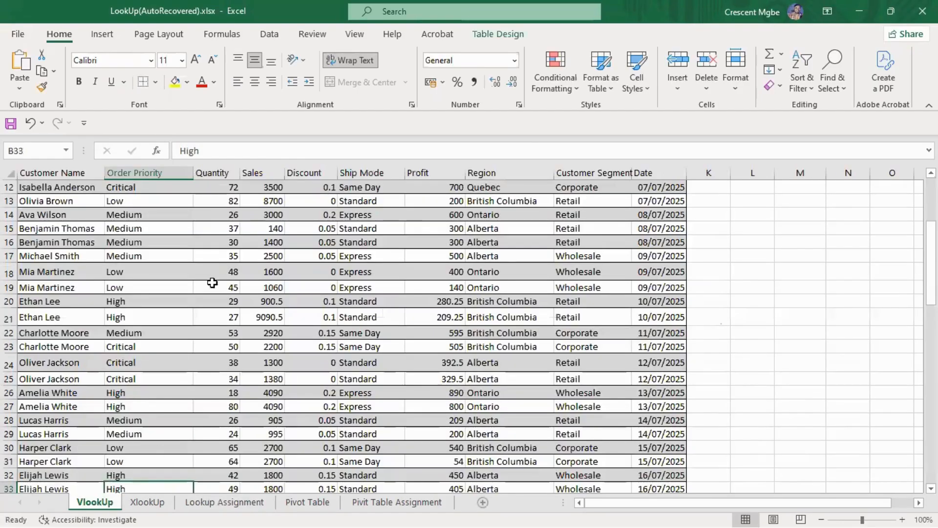
pyautogui.scroll(4, 335, 274)
pyautogui.click(759, 243)
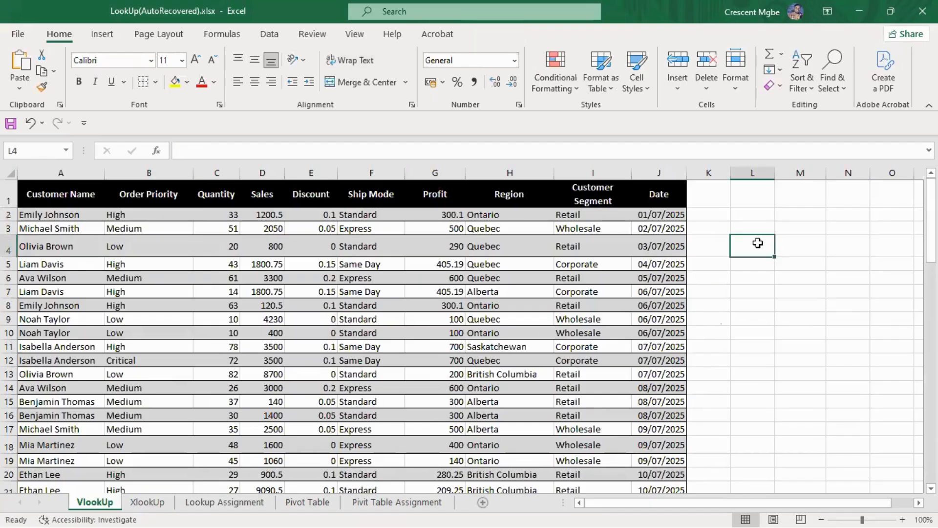
pyautogui.write('=VLOO')
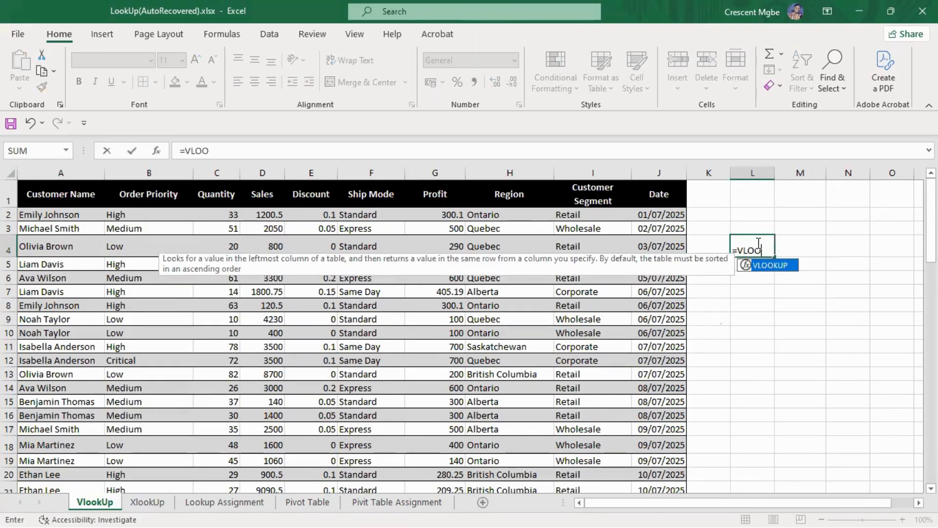
pyautogui.press('Tab')
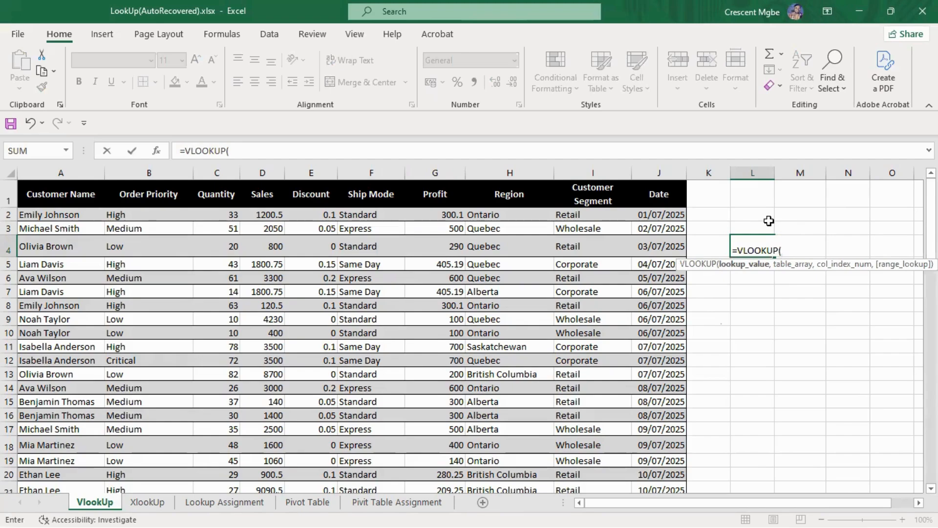
pyautogui.press('BackSpace')
pyautogui.press('BackSpace')
pyautogui.press('BackSpace')
pyautogui.press('BackSpace')
pyautogui.press('BackSpace')
pyautogui.press('BackSpace')
pyautogui.press('BackSpace')
pyautogui.press('BackSpace')
pyautogui.press('BackSpace')
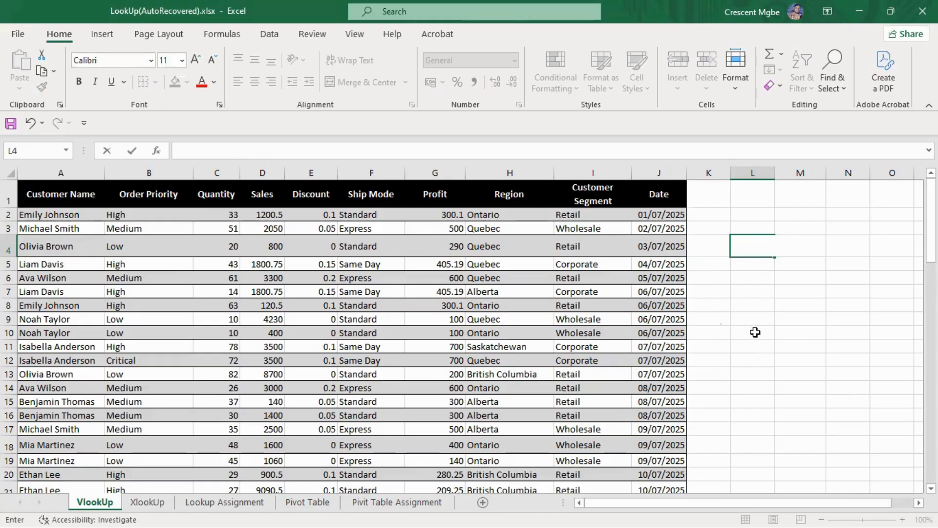
pyautogui.click(748, 307)
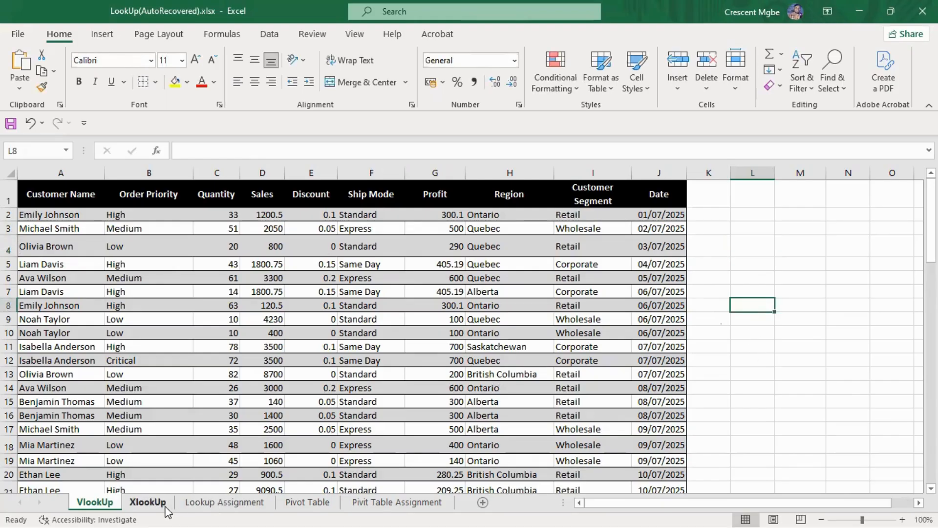
# Reread question 1 in cell A2 of Lookup Assignment and return to the VlookUp sheet
pyautogui.click(211, 504)
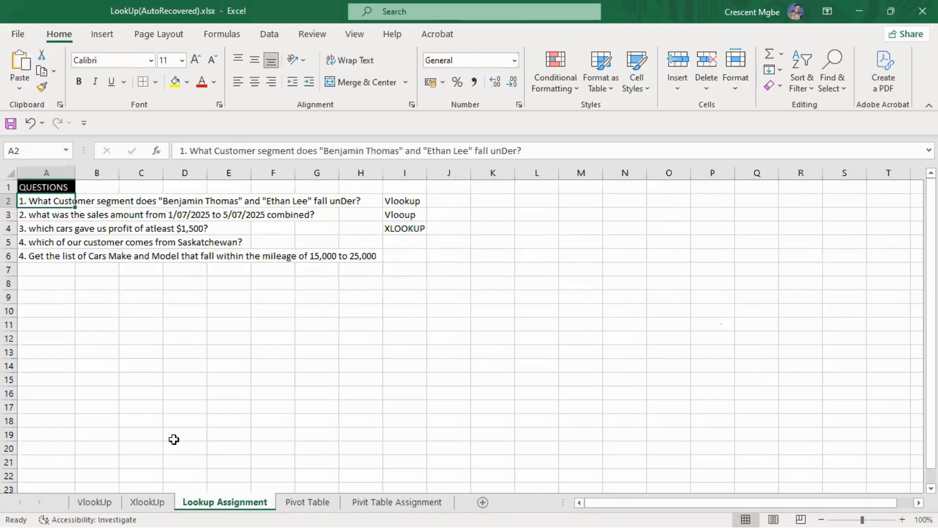
pyautogui.doubleClick(56, 201)
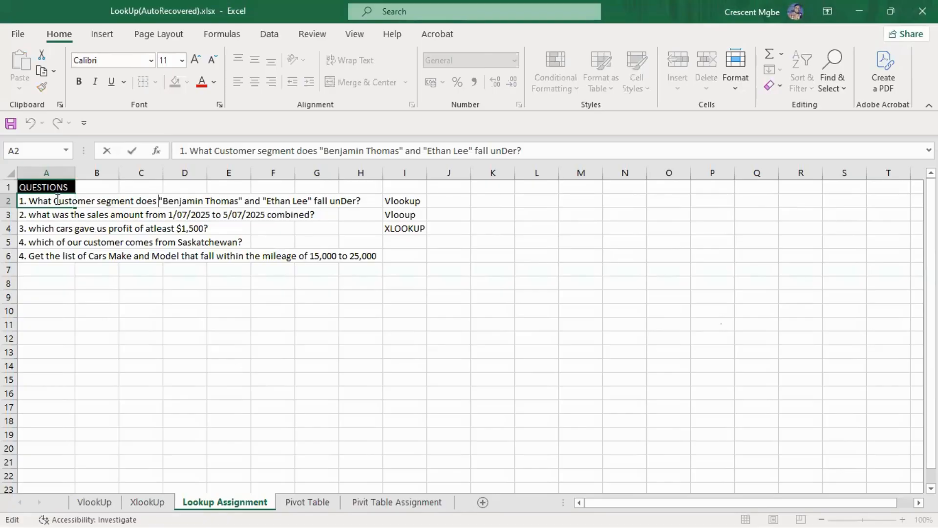
pyautogui.click(94, 502)
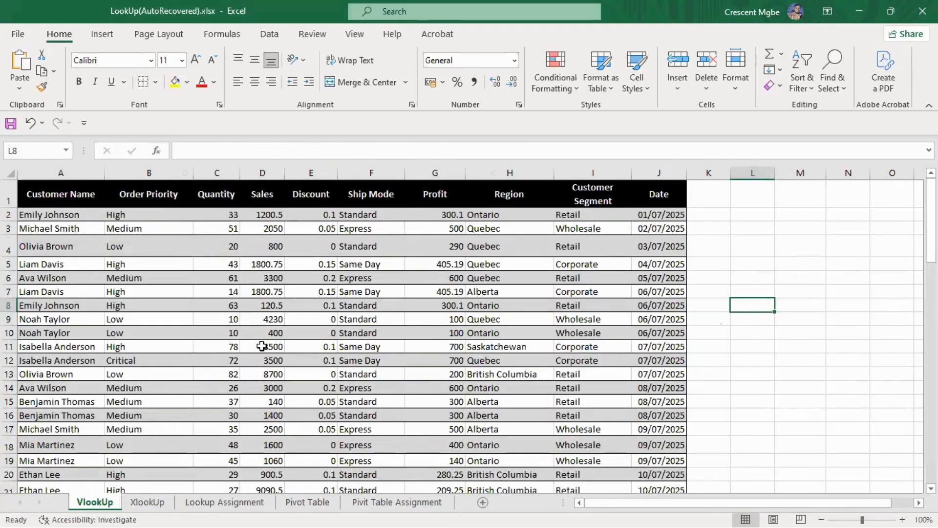
# Start a VLOOKUP formula in cell L5 beside the customer order table
pyautogui.click(761, 263)
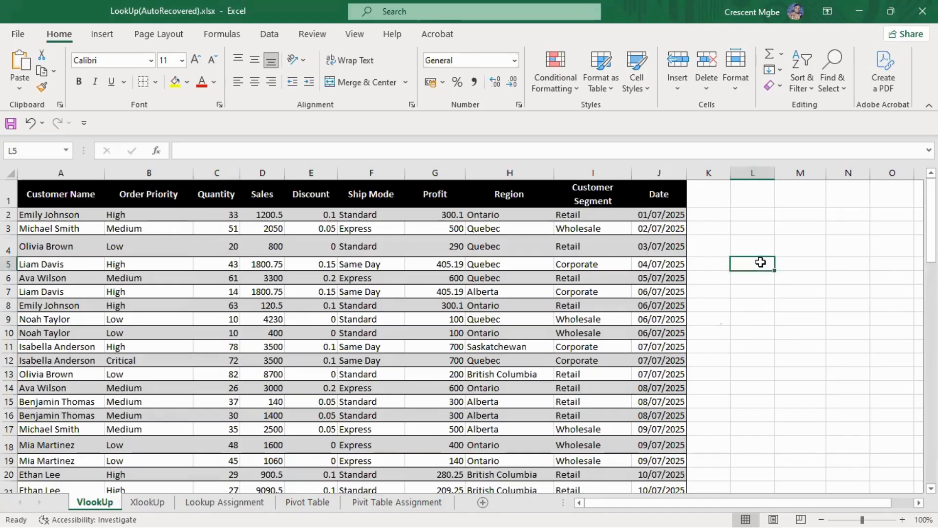
pyautogui.write('=VLL')
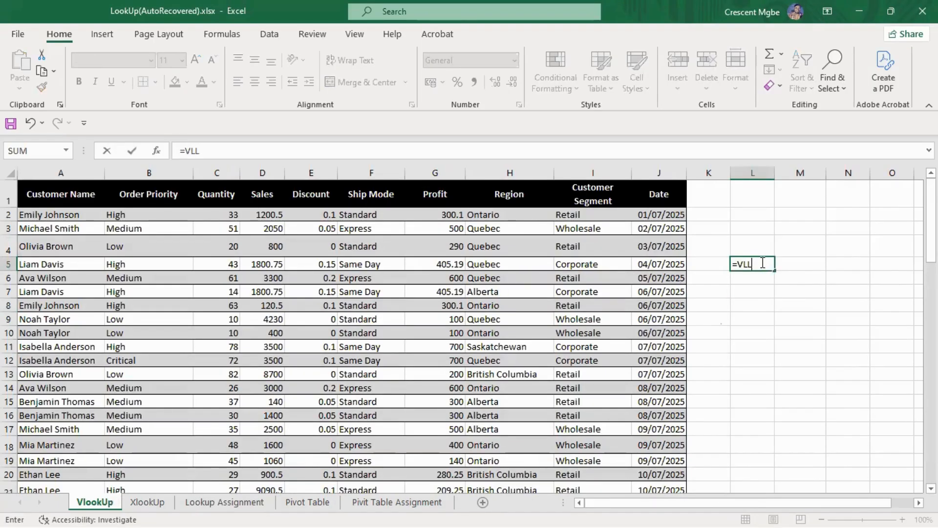
pyautogui.press('Return')
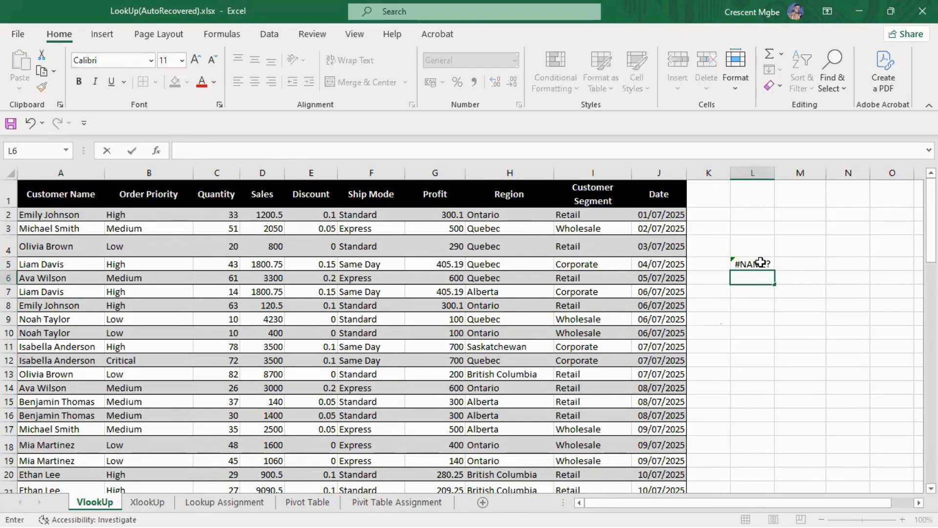
pyautogui.doubleClick(761, 262)
pyautogui.press('BackSpace')
pyautogui.press('BackSpace')
pyautogui.press('BackSpace')
pyautogui.press('BackSpace')
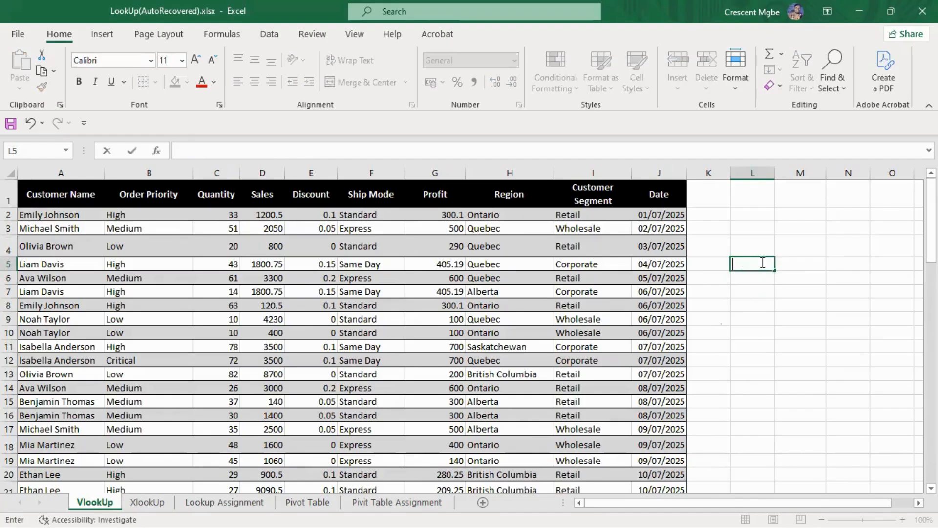
pyautogui.write('=VLOO')
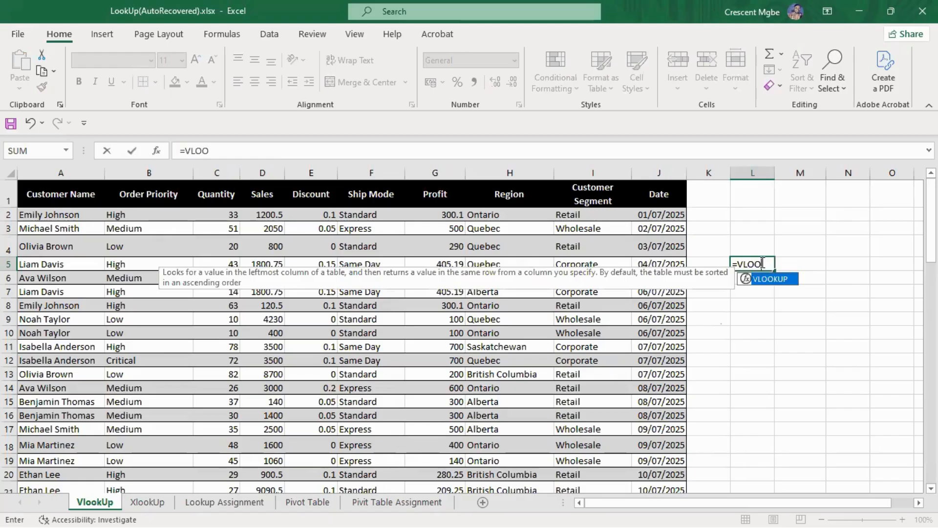
pyautogui.press('Tab')
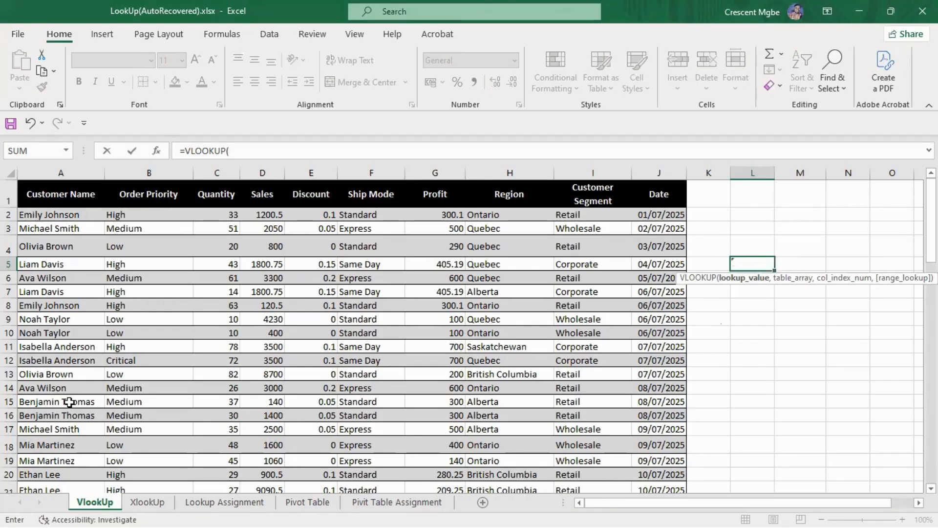
pyautogui.scroll(-1, 64, 371)
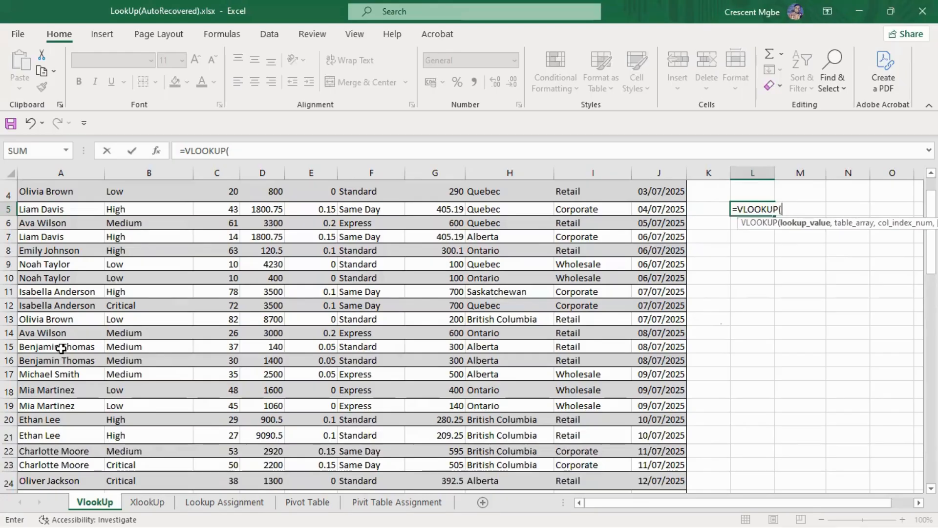
pyautogui.click(61, 348)
pyautogui.write(',')
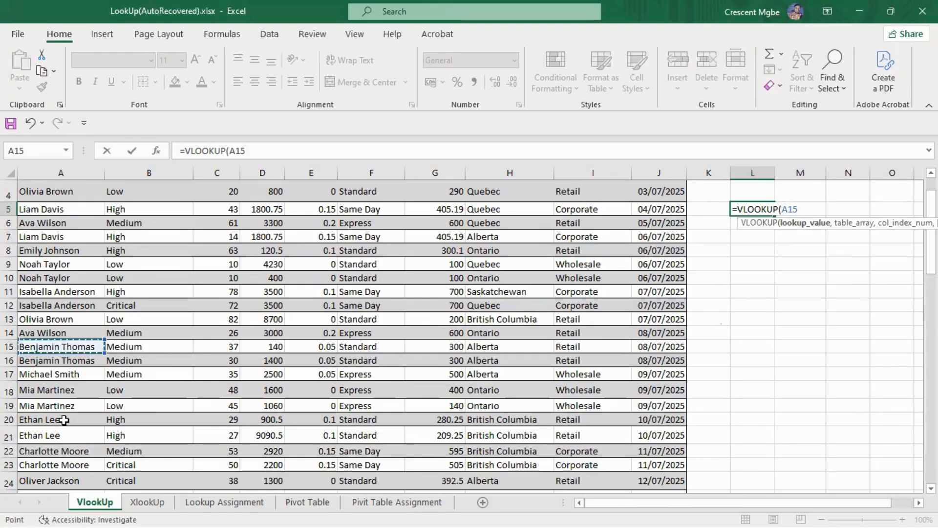
pyautogui.click(64, 419)
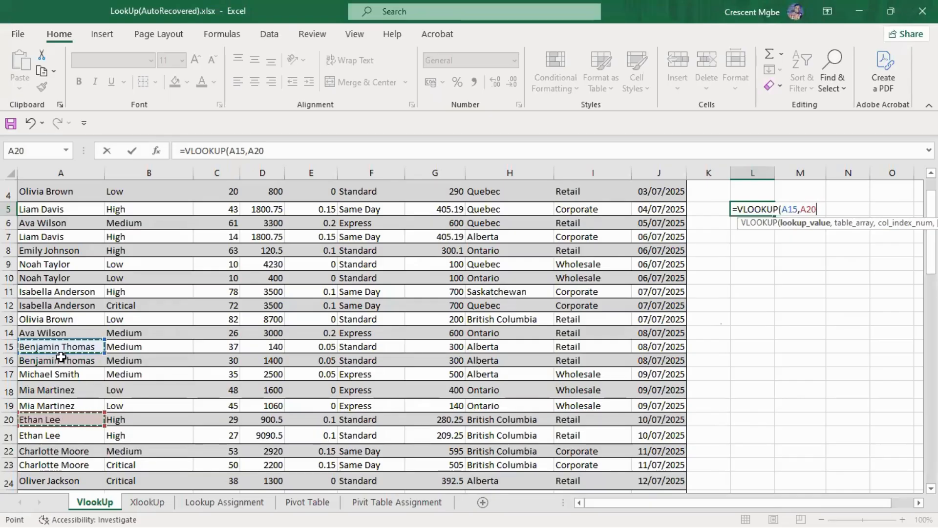
pyautogui.press('BackSpace')
pyautogui.press('BackSpace')
pyautogui.press('BackSpace')
pyautogui.press('BackSpace')
pyautogui.press('BackSpace')
pyautogui.press('BackSpace')
pyautogui.press('BackSpace')
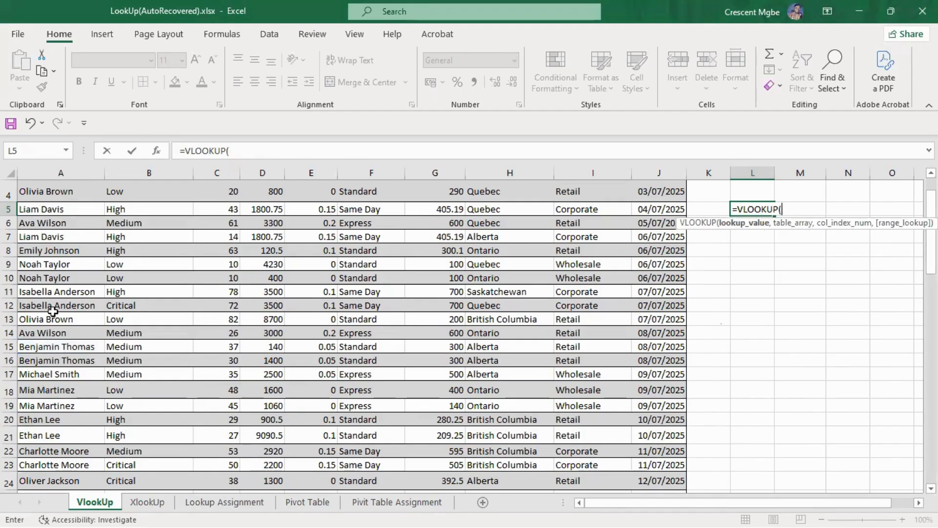
# Set the VLOOKUP in L5 to use A15:A20 as lookup value and A5:J38 as table array
pyautogui.moveTo(57, 348); pyautogui.dragTo(61, 390)
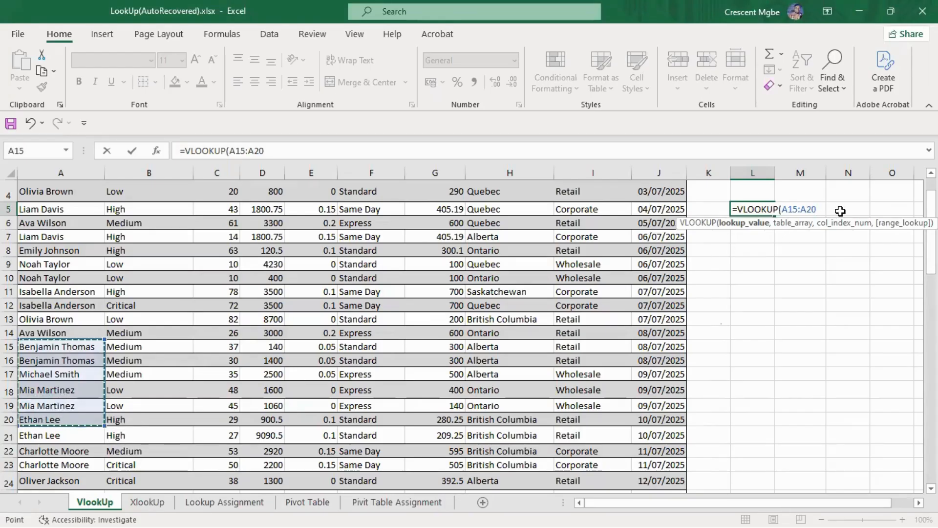
pyautogui.write(',')
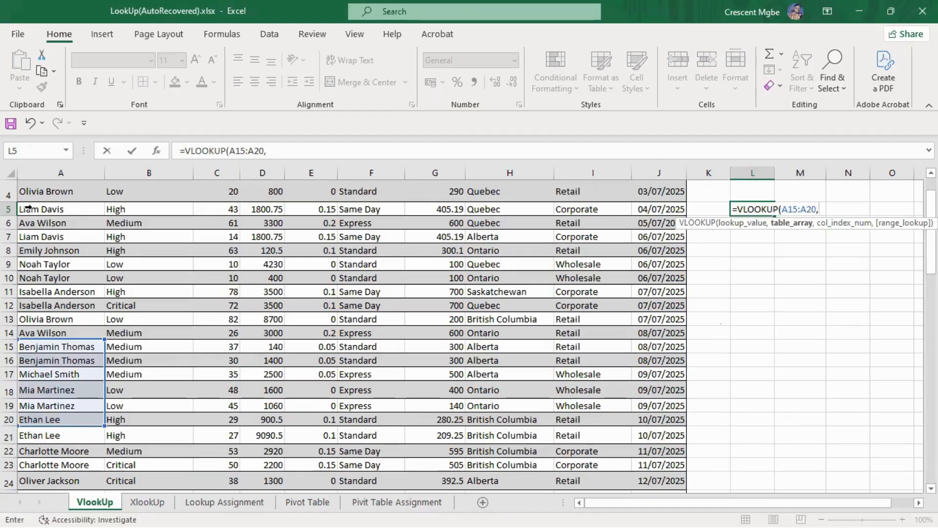
pyautogui.moveTo(29, 208); pyautogui.dragTo(402, 458)
pyautogui.scroll(6, 310, 379)
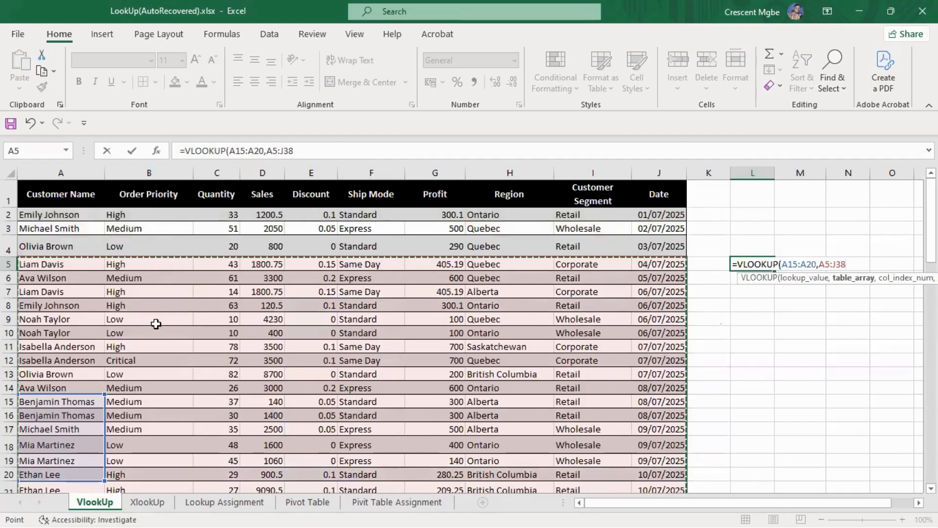
pyautogui.write(',')
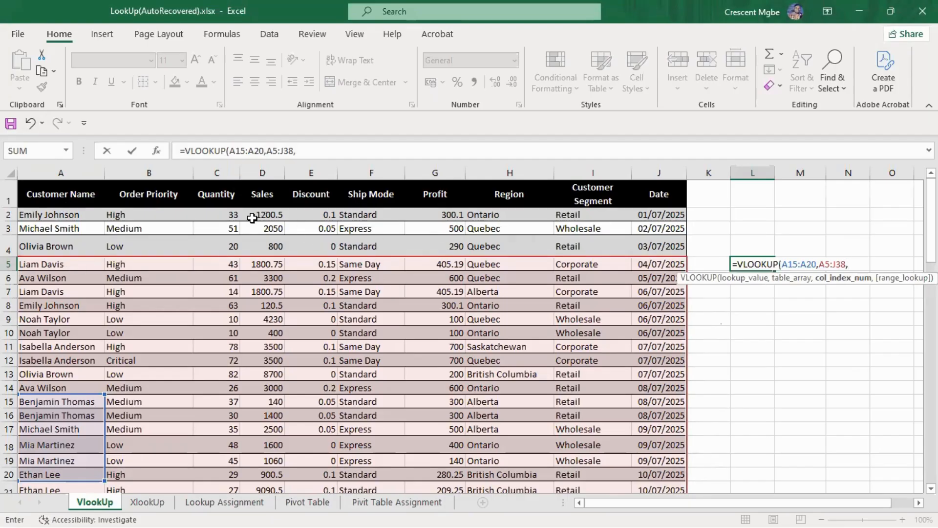
# Complete the VLOOKUP in L5 with column index 9 and range lookup 0, without any sheet reference
pyautogui.click(250, 506)
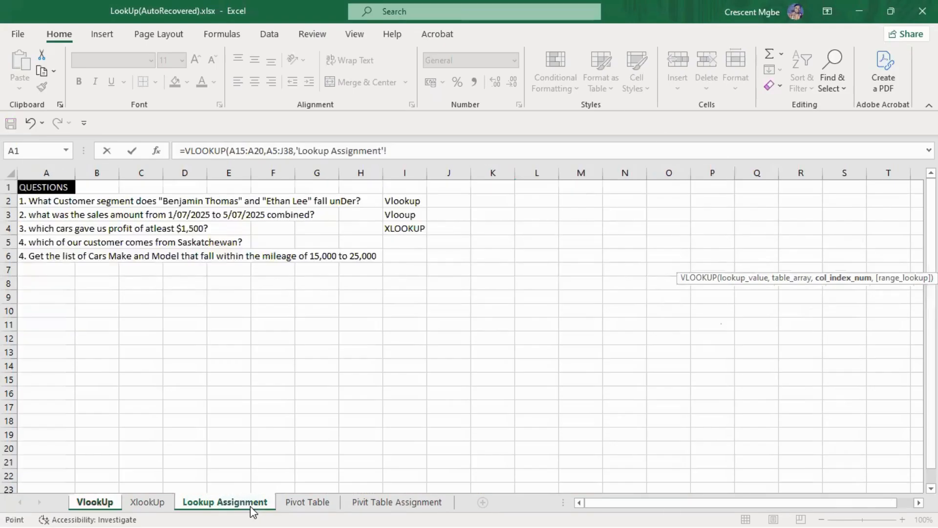
pyautogui.click(135, 506)
pyautogui.click(109, 506)
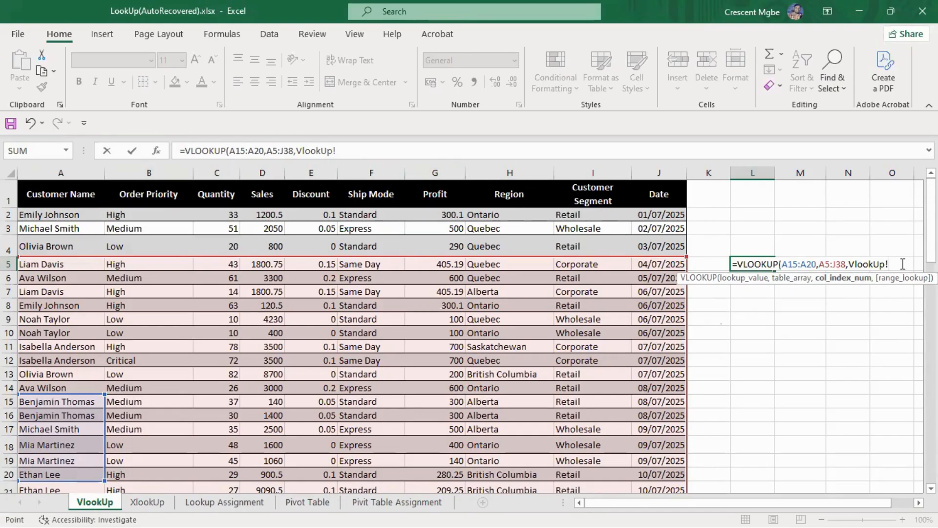
pyautogui.press('BackSpace')
pyautogui.press('BackSpace')
pyautogui.press('BackSpace')
pyautogui.press('BackSpace')
pyautogui.press('BackSpace')
pyautogui.press('BackSpace')
pyautogui.press('BackSpace')
pyautogui.press('BackSpace')
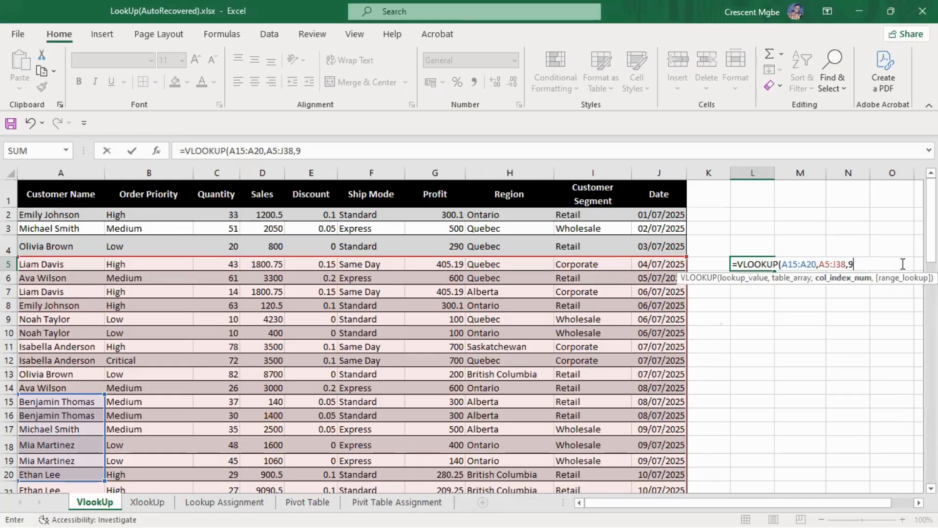
pyautogui.write(',0')
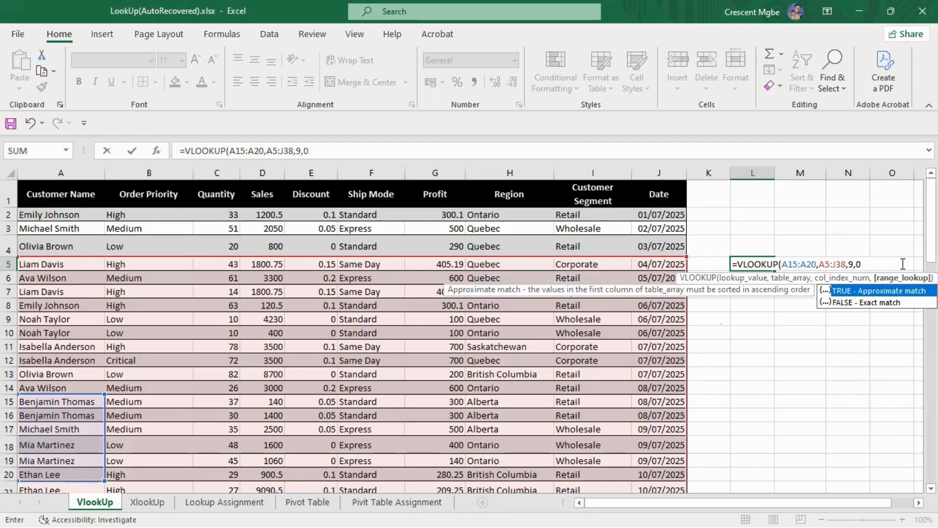
pyautogui.press('Return')
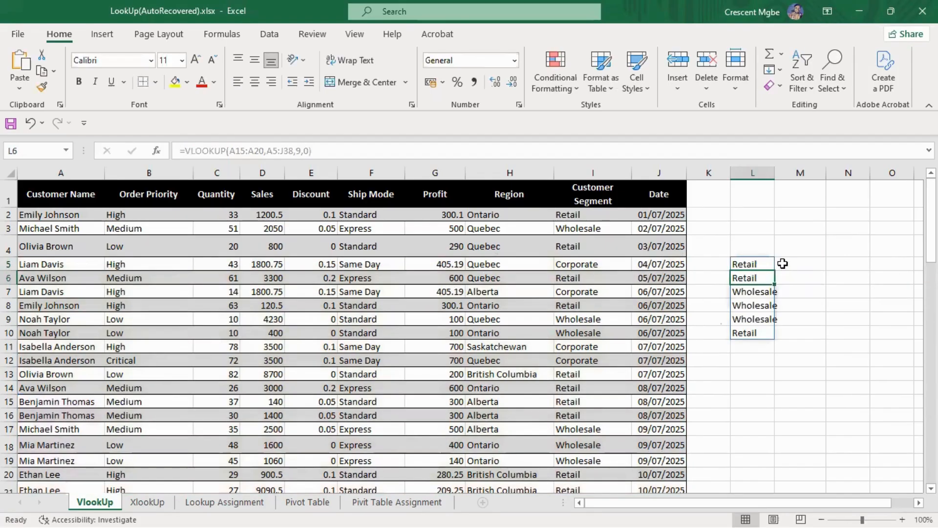
# Widen column L to fit the customer segment results and check the formula in L5
pyautogui.moveTo(774, 173); pyautogui.dragTo(804, 178)
pyautogui.click(797, 262)
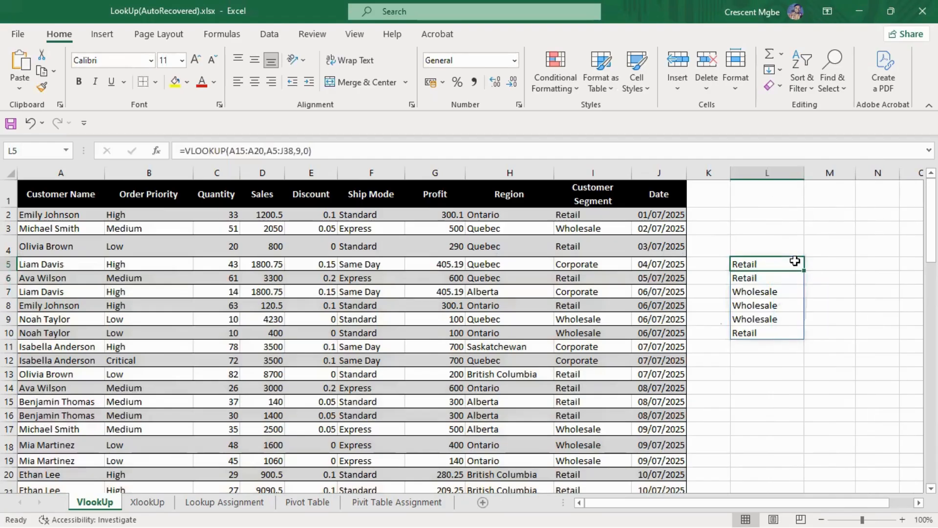
pyautogui.click(830, 265)
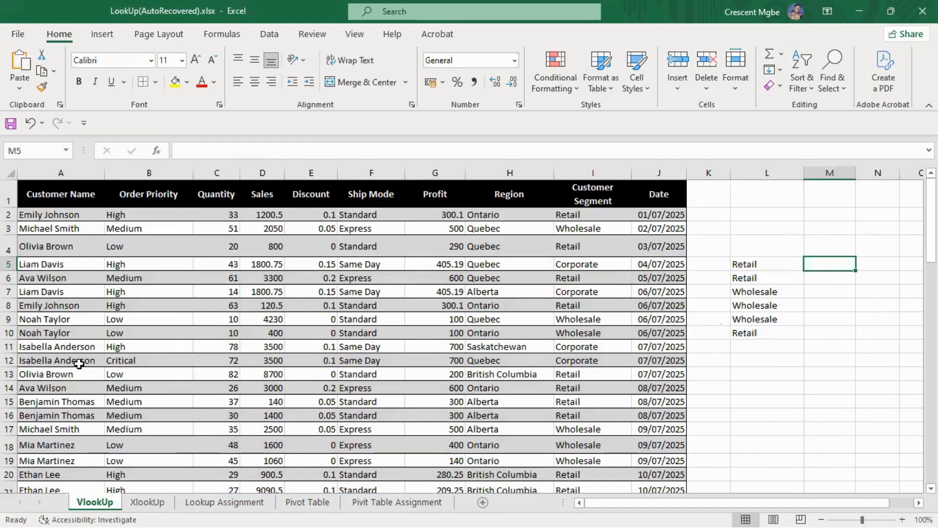
# Compare the customer names in A15:A20 with the segments returned in L5:L10
pyautogui.click(82, 415)
pyautogui.click(823, 265)
pyautogui.click(56, 477)
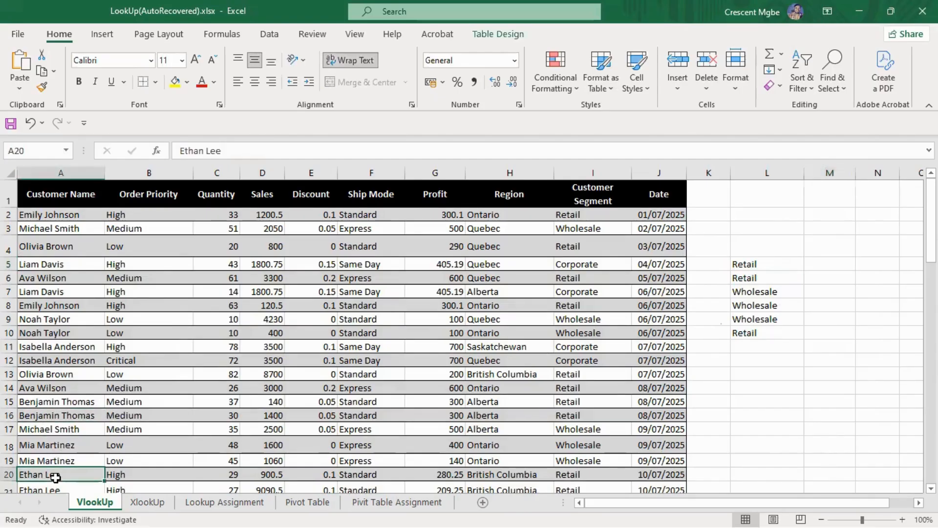
pyautogui.click(50, 405)
pyautogui.click(52, 416)
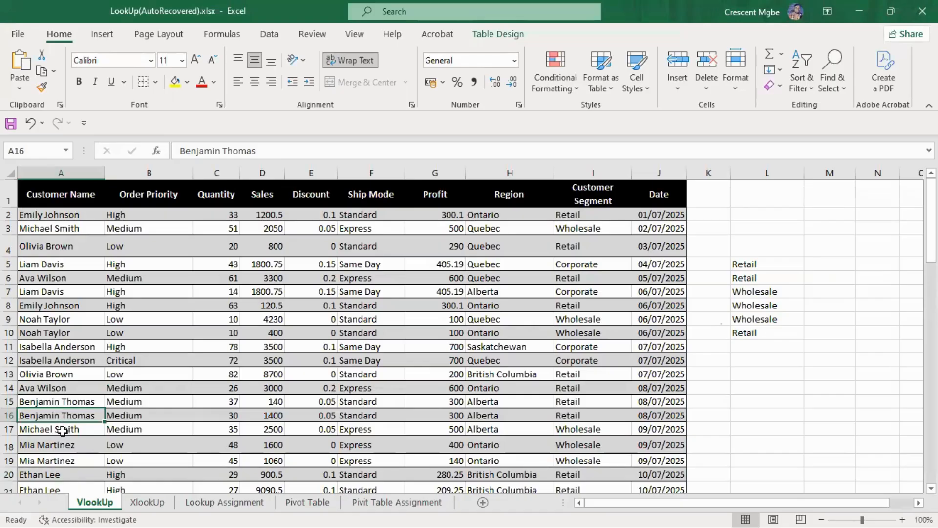
pyautogui.click(64, 429)
pyautogui.click(63, 444)
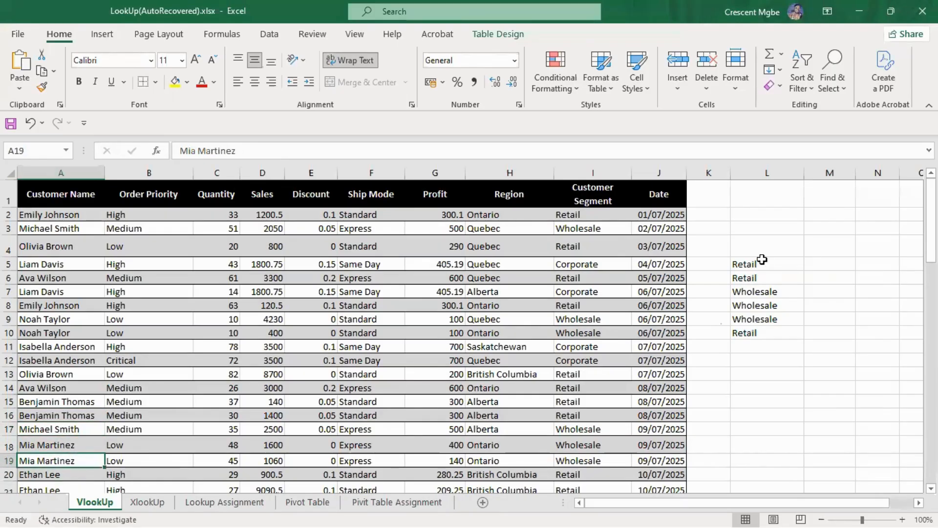
pyautogui.click(776, 279)
pyautogui.click(777, 291)
pyautogui.click(779, 305)
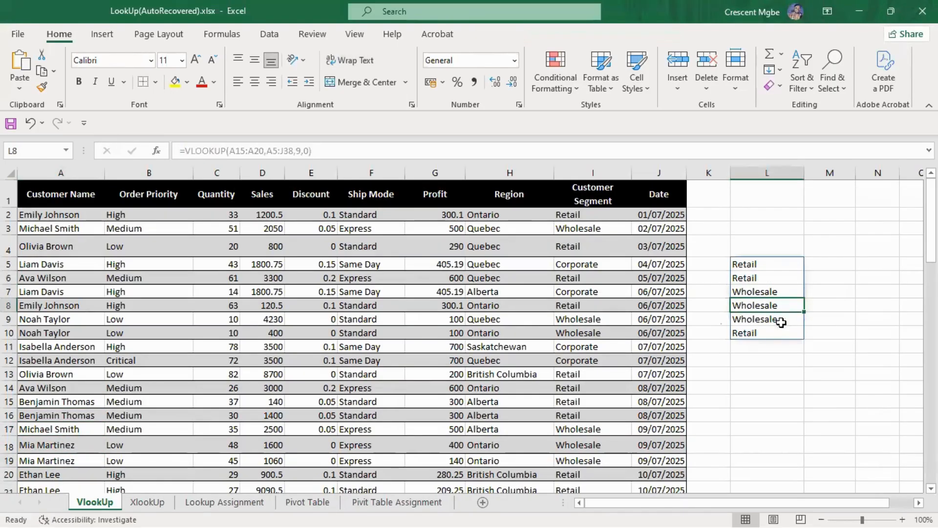
pyautogui.click(780, 319)
pyautogui.click(822, 279)
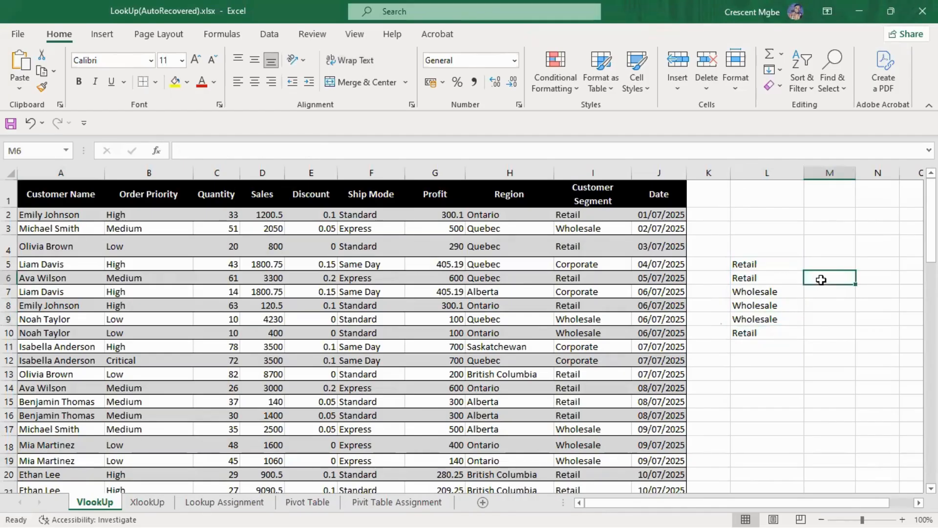
pyautogui.click(770, 278)
pyautogui.click(773, 319)
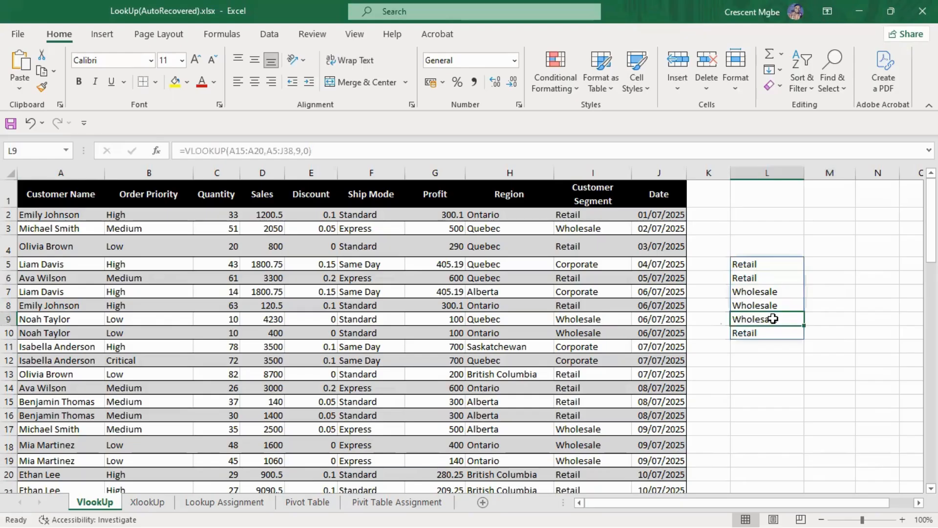
pyautogui.click(751, 278)
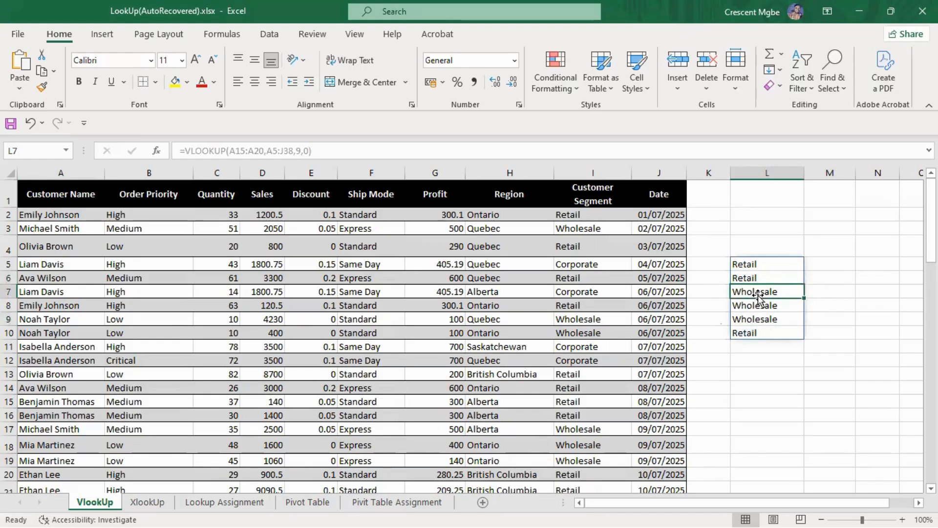
# Clear the VLOOKUP from L5, undo the deletion and inspect the formula in L6, L9 and L5
pyautogui.click(756, 265)
pyautogui.press('Delete')
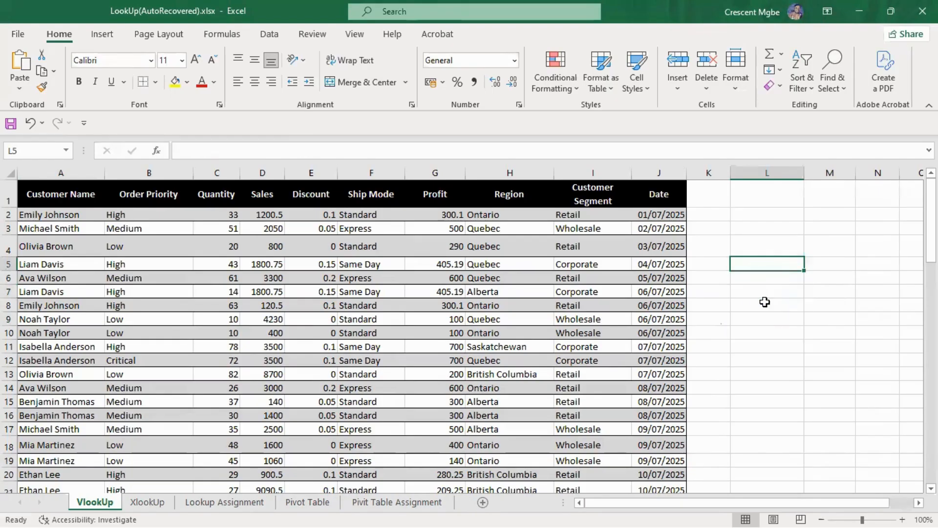
pyautogui.hotkey('ctrl', 'z')
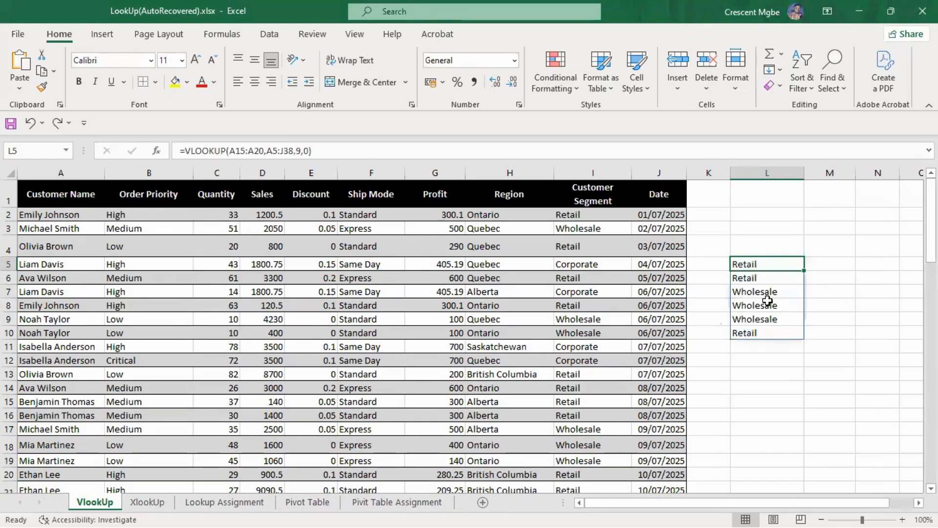
pyautogui.click(770, 277)
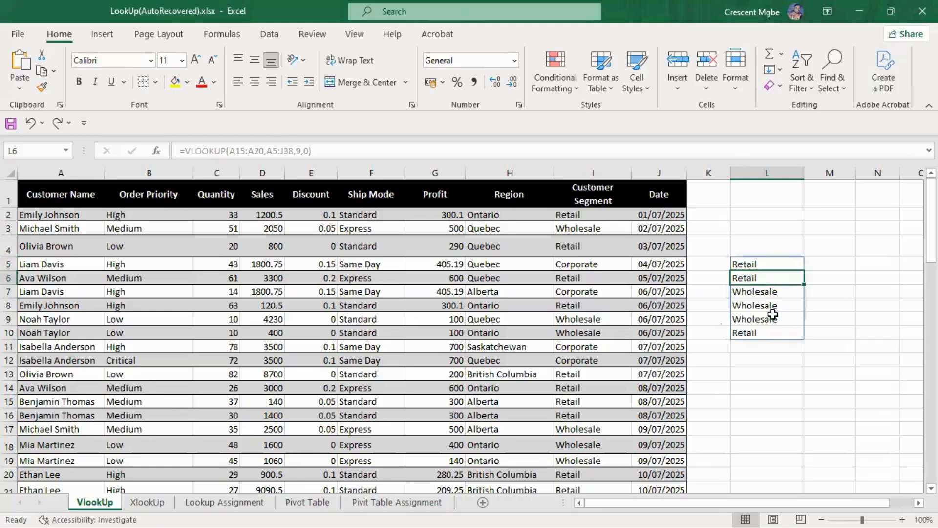
pyautogui.click(773, 319)
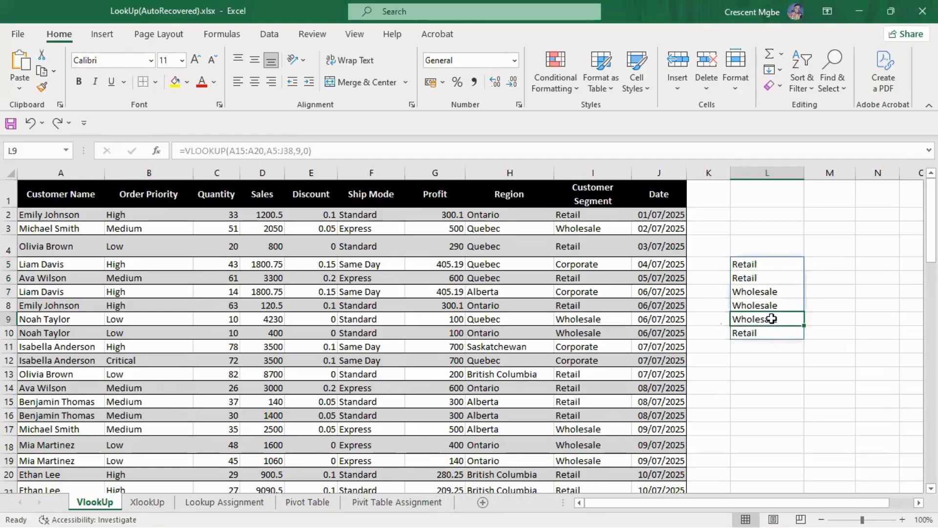
pyautogui.click(759, 262)
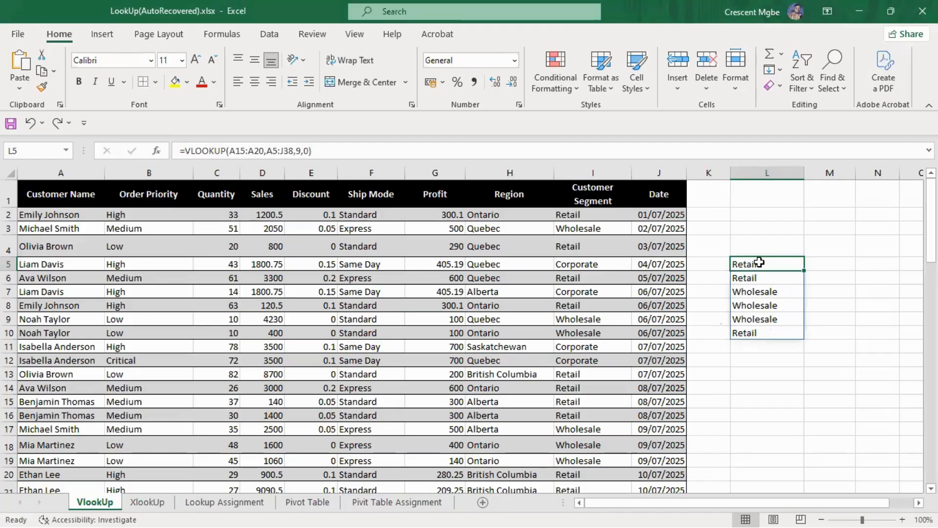
# Enter "Retail" in M5 beside the lookup results and clear the range L4:M10
pyautogui.click(836, 264)
pyautogui.write('R')
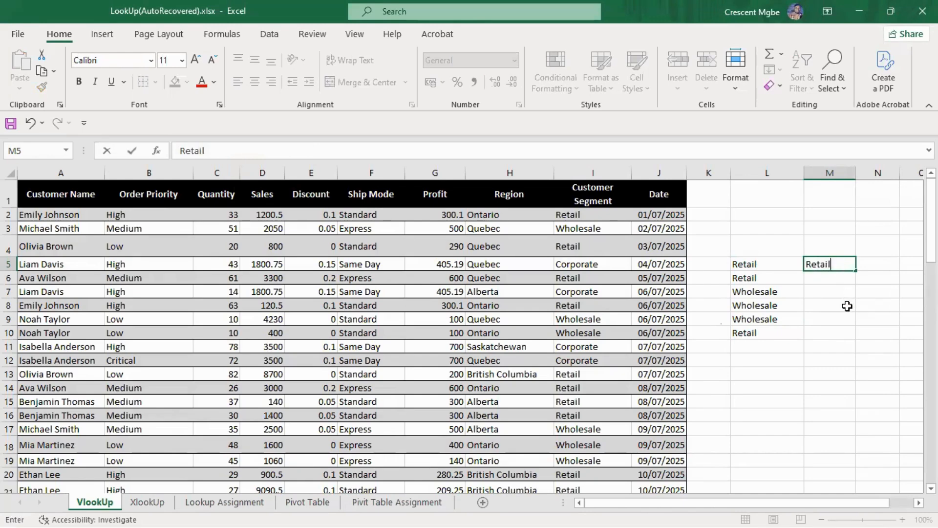
pyautogui.write('etail')
pyautogui.click(847, 306)
pyautogui.moveTo(742, 245); pyautogui.dragTo(839, 332)
pyautogui.press('Delete')
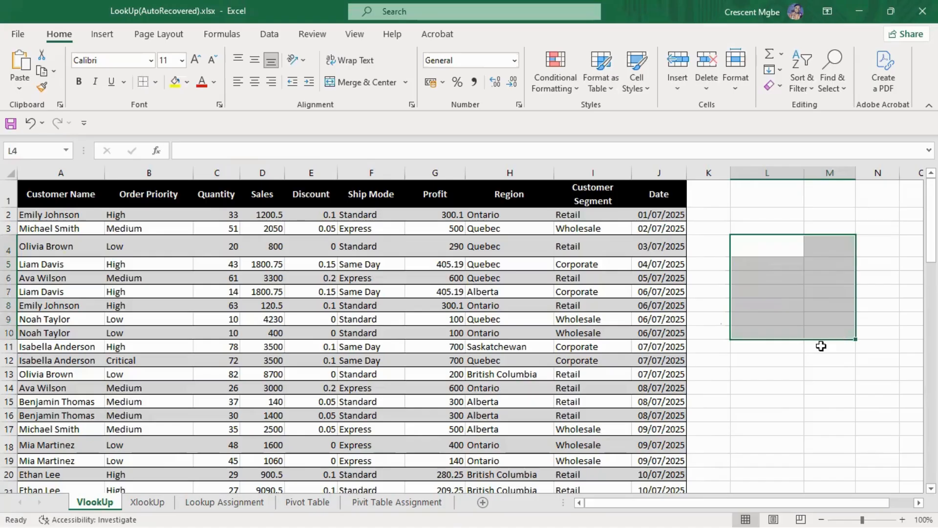
# Read question 2 on Lookup Assignment and examine the Date and Sales columns on the VlookUp sheet
pyautogui.click(218, 503)
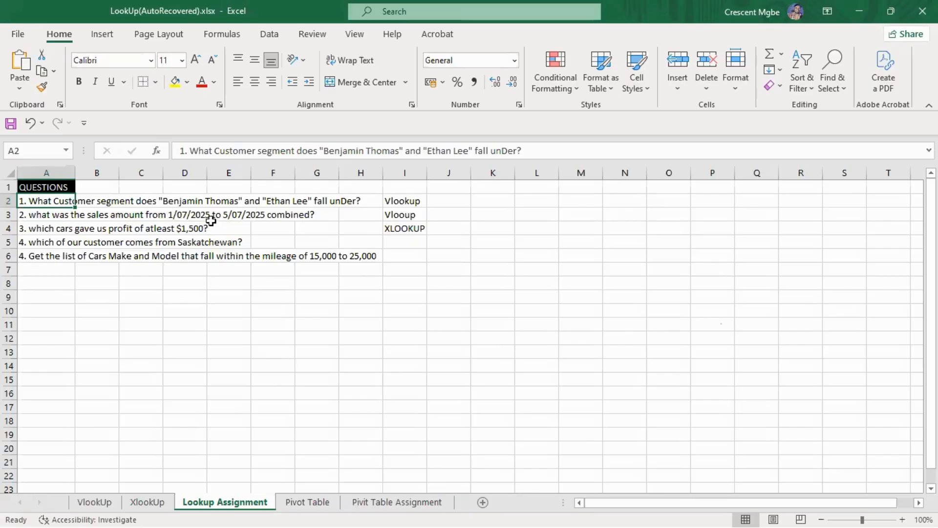
pyautogui.click(104, 507)
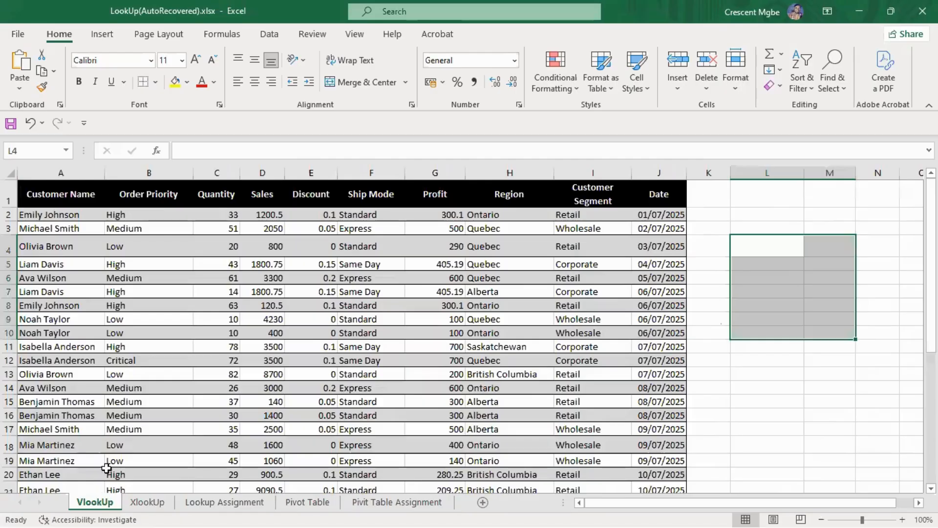
pyautogui.click(664, 214)
pyautogui.click(661, 279)
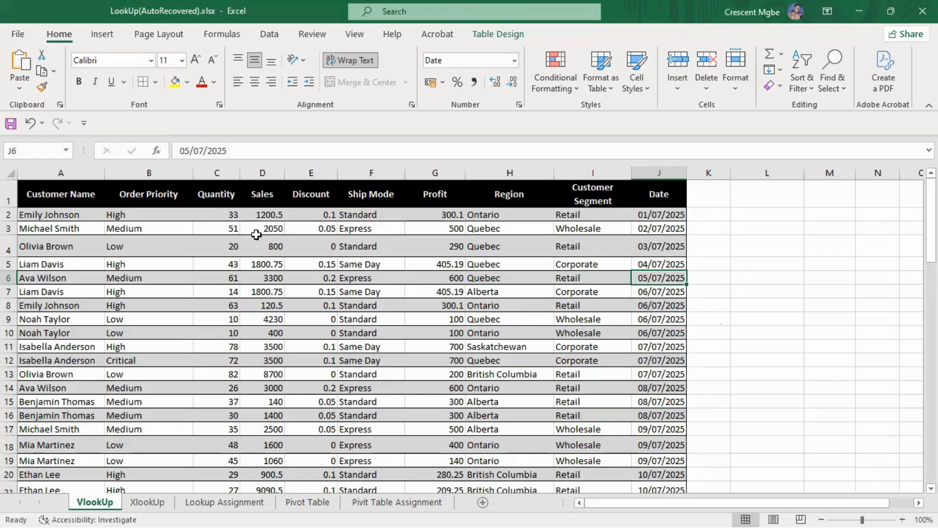
pyautogui.click(264, 172)
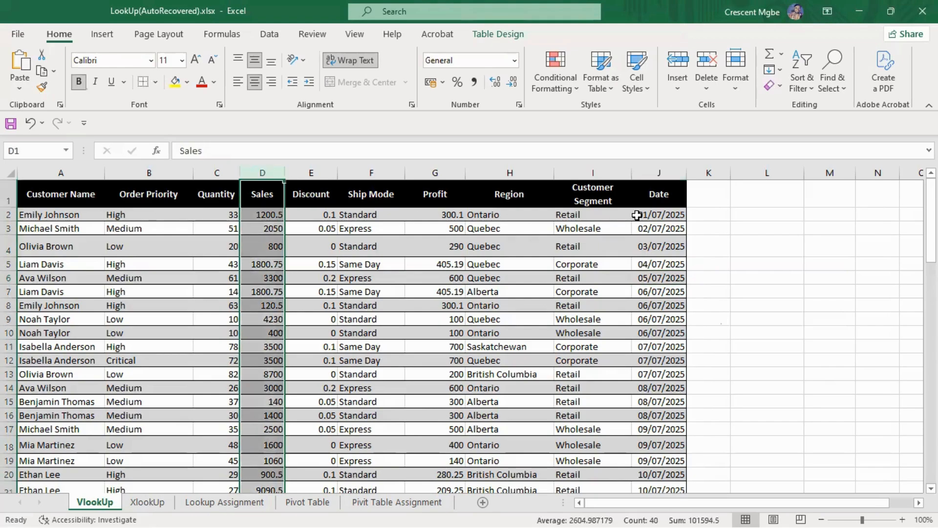
pyautogui.click(658, 172)
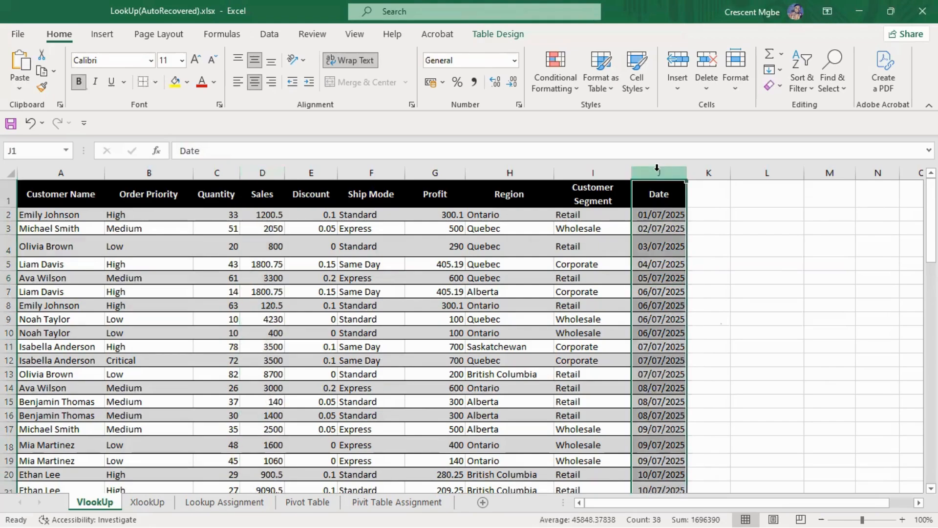
pyautogui.click(272, 173)
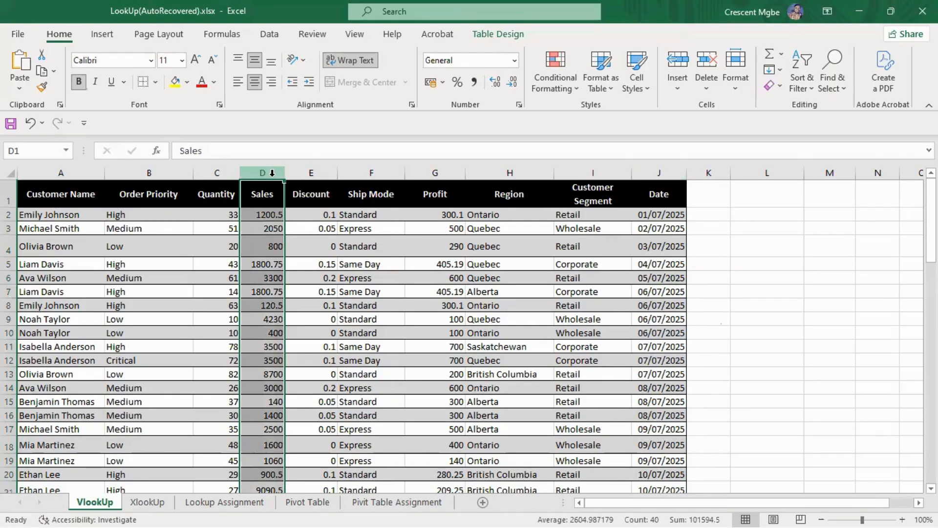
# Insert a blank table column before the Quantity column on the VlookUp sheet
pyautogui.rightClick(216, 172)
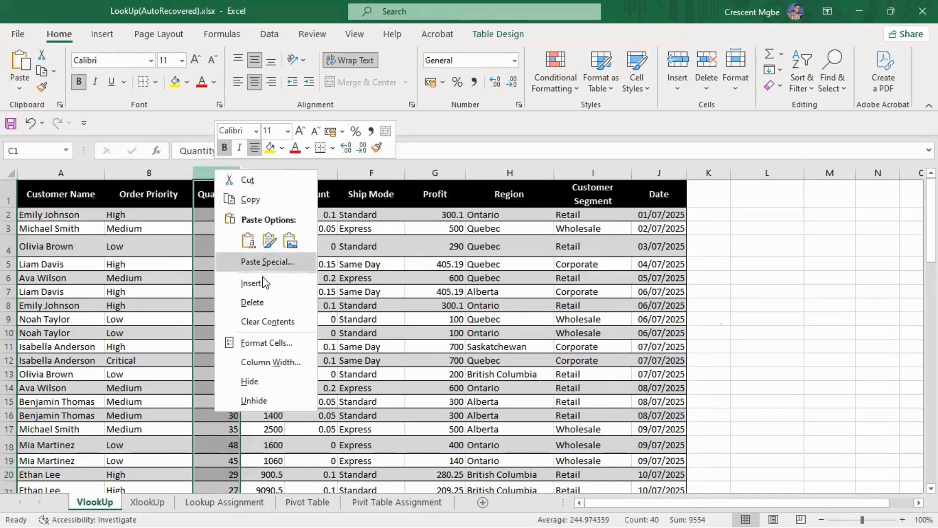
pyautogui.click(251, 283)
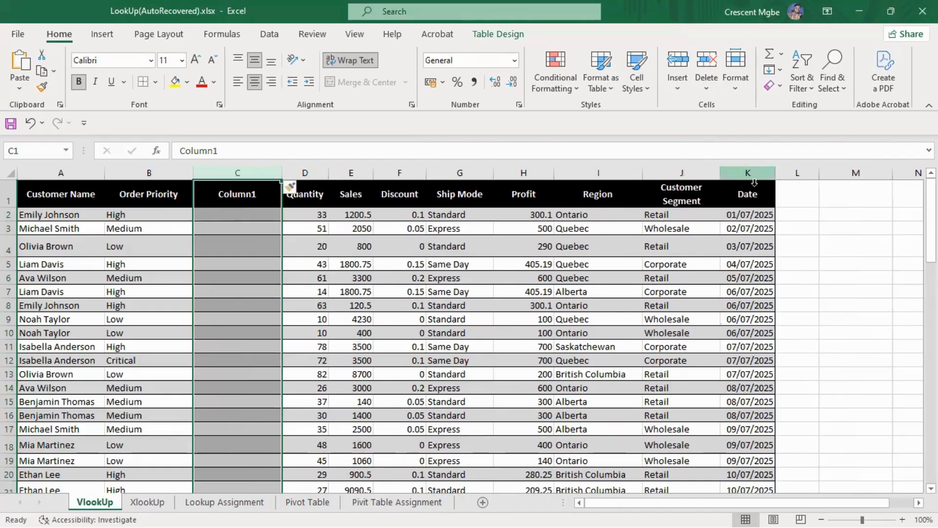
# Try to move the entire Date column K into the blank column C
pyautogui.click(750, 172)
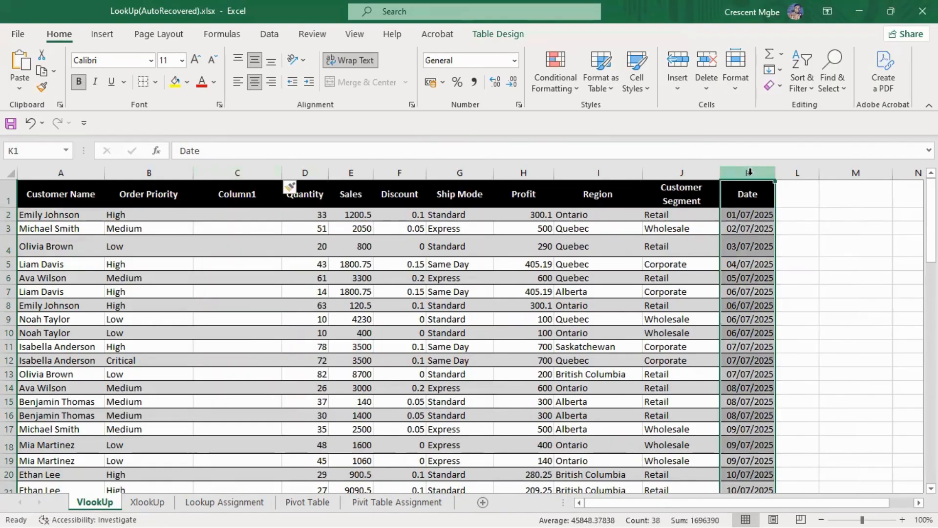
pyautogui.hotkey('ctrl', 'x')
pyautogui.click(230, 169)
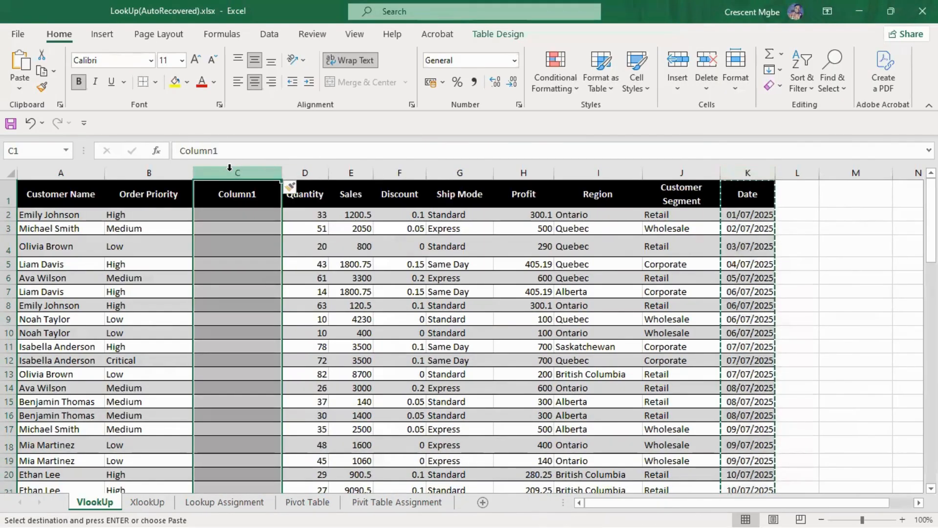
pyautogui.hotkey('ctrl', 'v')
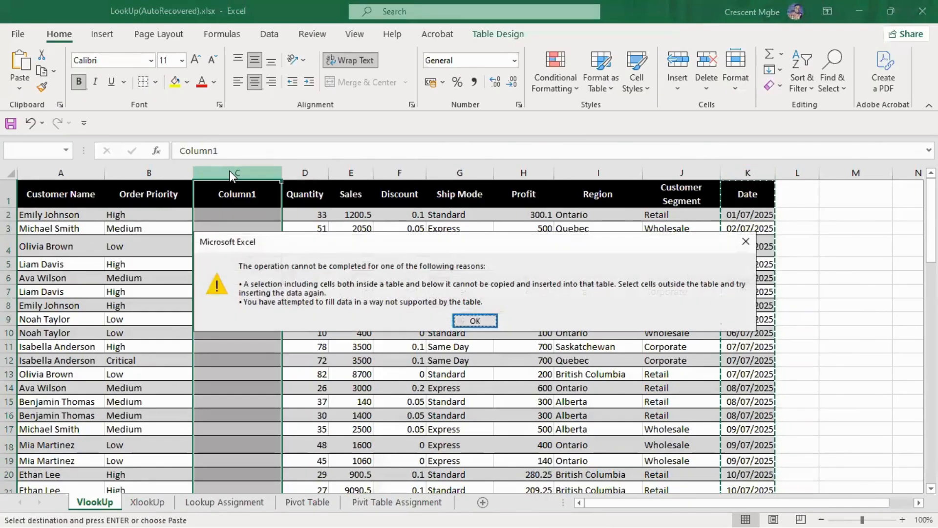
pyautogui.click(475, 320)
pyautogui.click(756, 218)
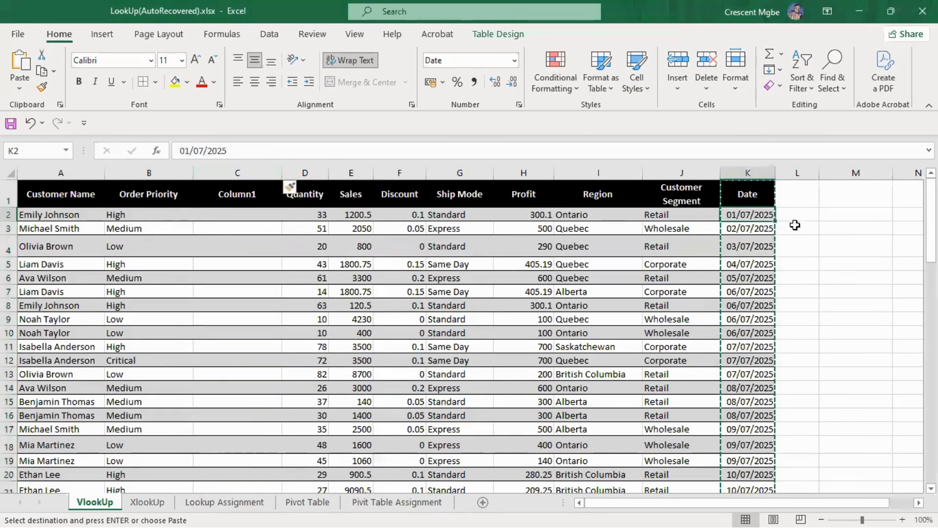
pyautogui.doubleClick(755, 214)
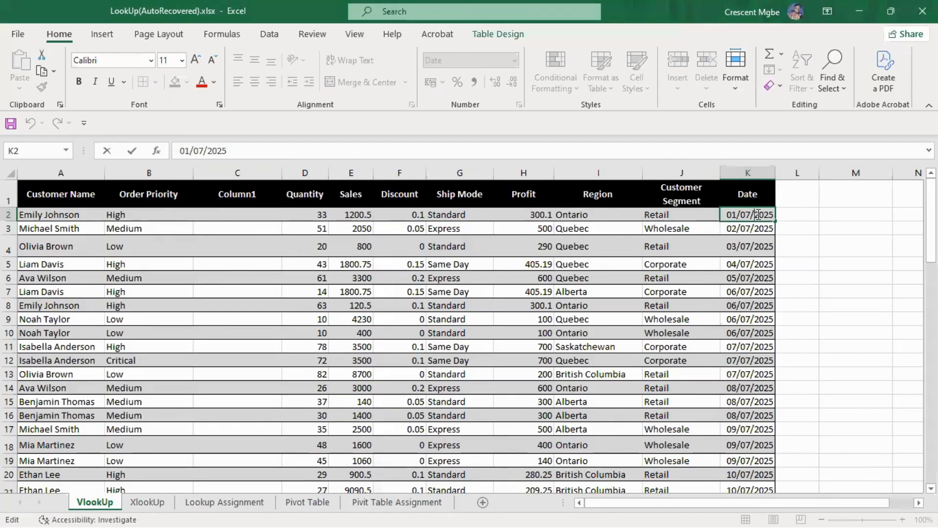
pyautogui.press('Escape')
# Move the date values from K2:K38 into the blank column, starting at C2
pyautogui.moveTo(750, 213); pyautogui.dragTo(758, 460)
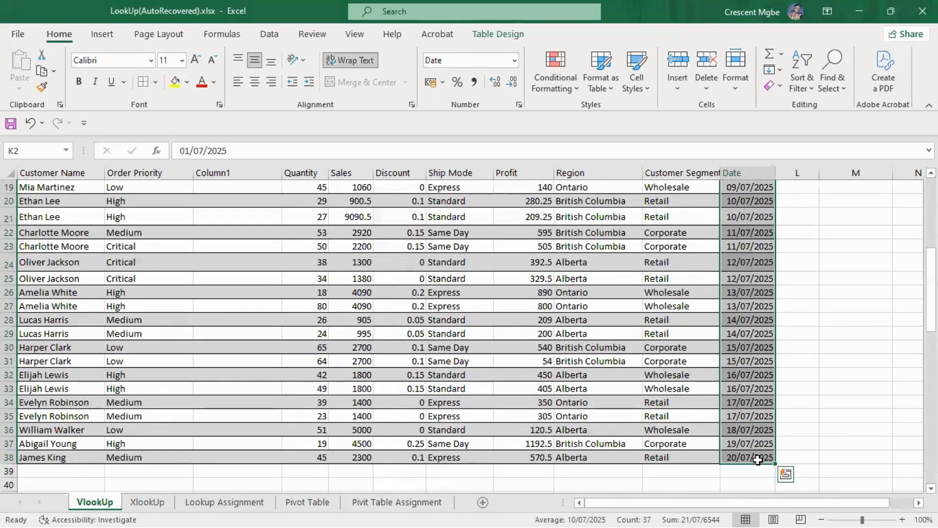
pyautogui.hotkey('ctrl', 'c')
pyautogui.scroll(6, 757, 440)
pyautogui.click(254, 215)
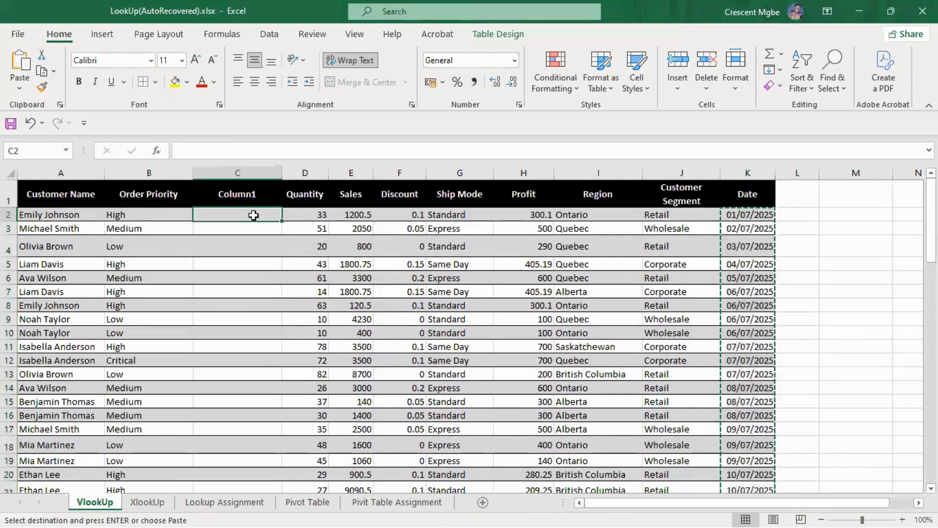
pyautogui.hotkey('ctrl', 'v')
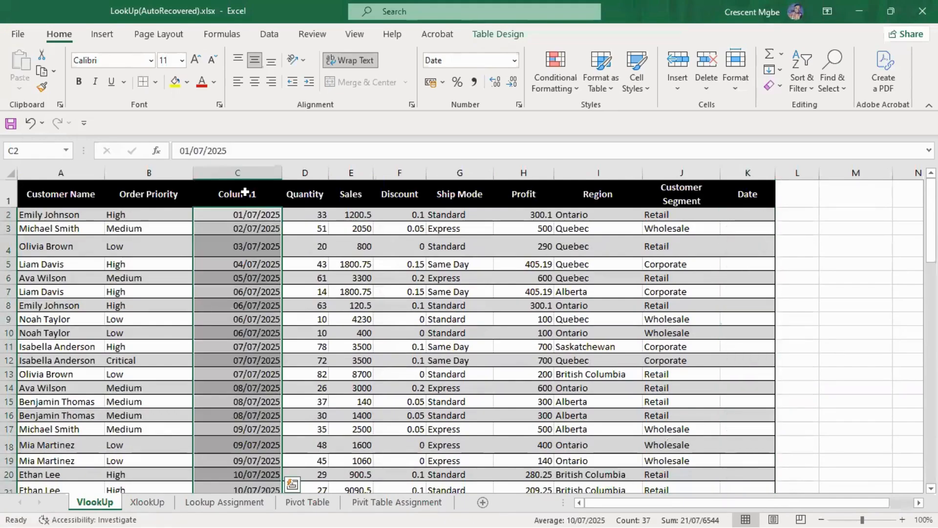
# Rename the header of the new column in C1 as "Date"
pyautogui.click(245, 193)
pyautogui.doubleClick(245, 193)
pyautogui.doubleClick(245, 192)
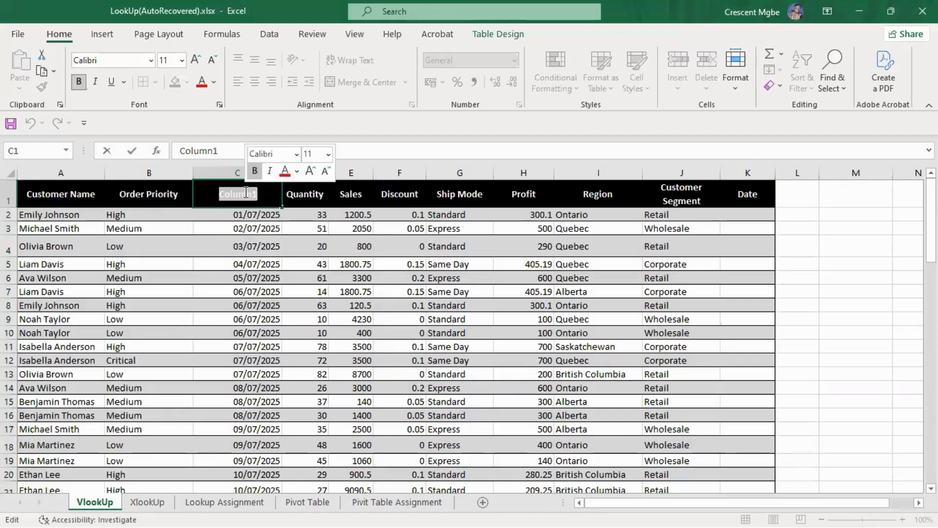
pyautogui.write('Date')
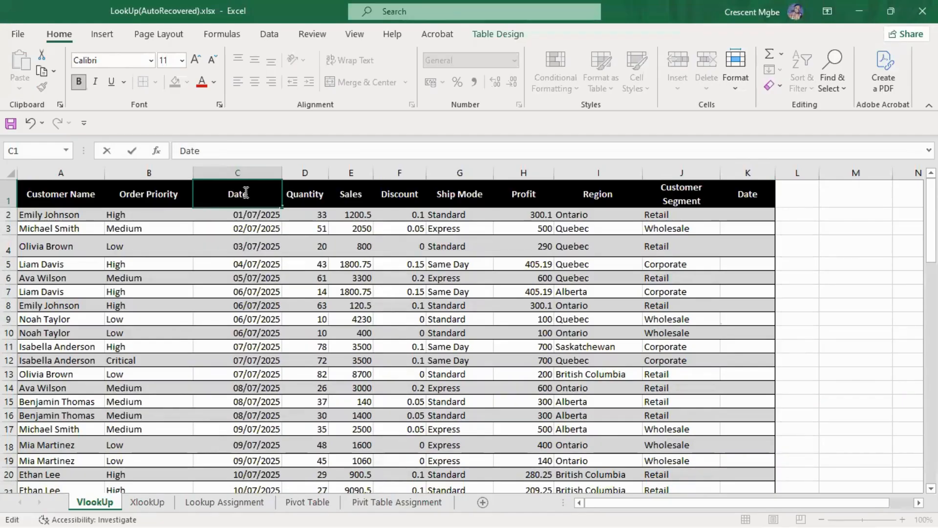
pyautogui.click(824, 248)
# Clear the contents of the leftover date column K, including its header
pyautogui.click(752, 172)
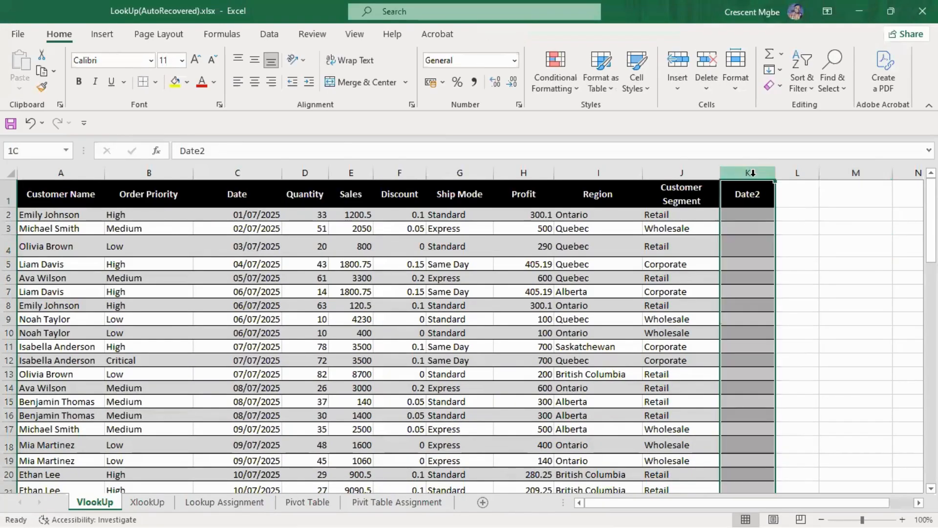
pyautogui.press('Delete')
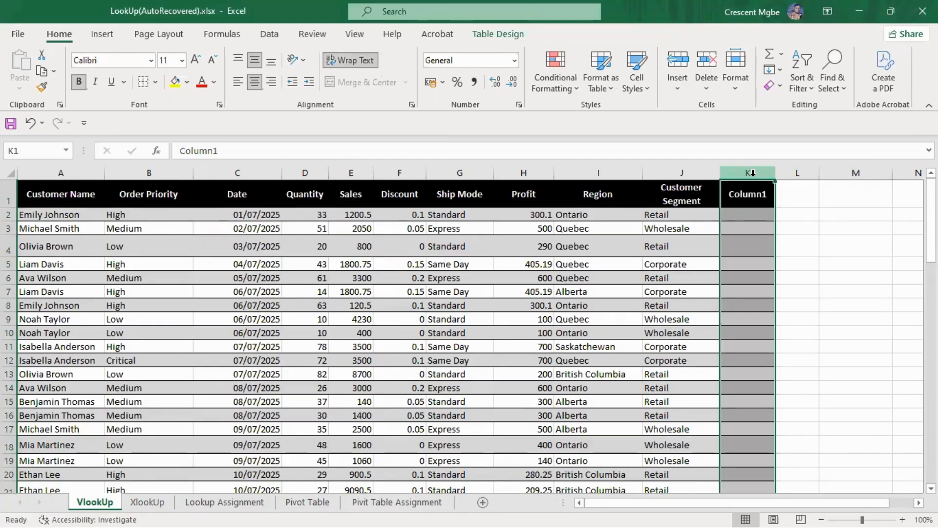
pyautogui.click(829, 280)
pyautogui.click(755, 194)
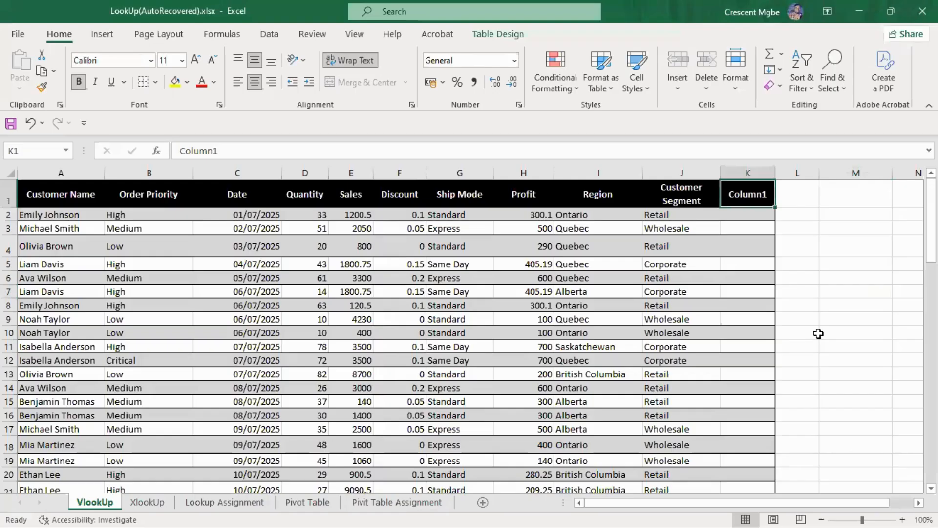
pyautogui.click(831, 242)
pyautogui.click(755, 194)
pyautogui.click(829, 291)
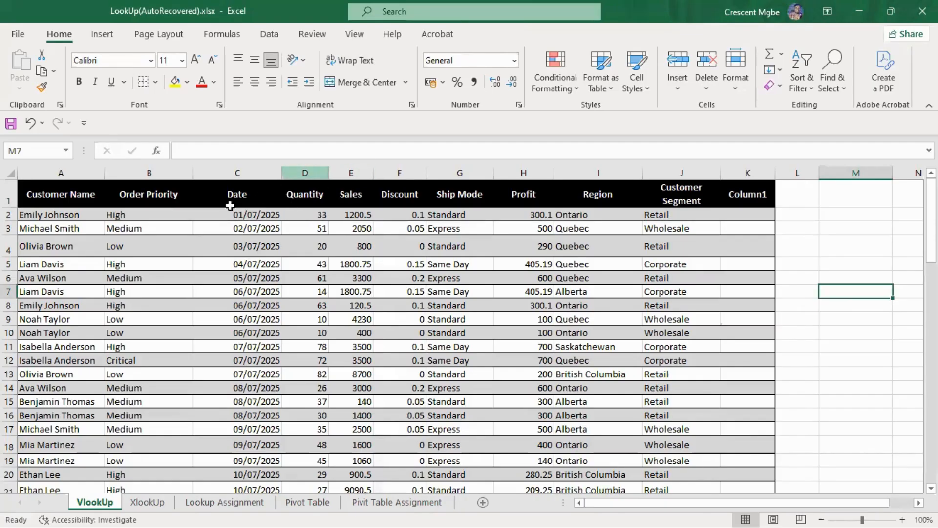
# Check the first dates in column C and start a VLOOKUP formula in M5
pyautogui.click(235, 215)
pyautogui.click(245, 229)
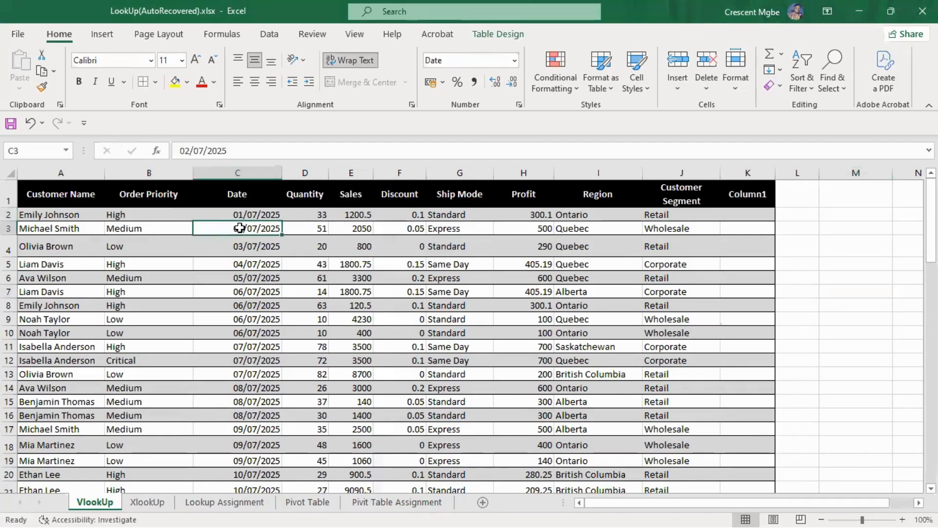
pyautogui.click(248, 245)
pyautogui.click(248, 262)
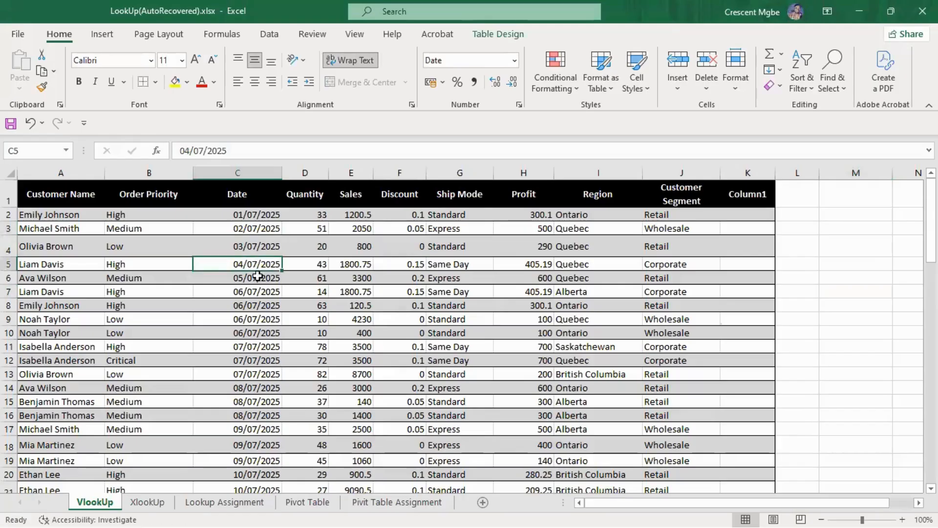
pyautogui.click(826, 264)
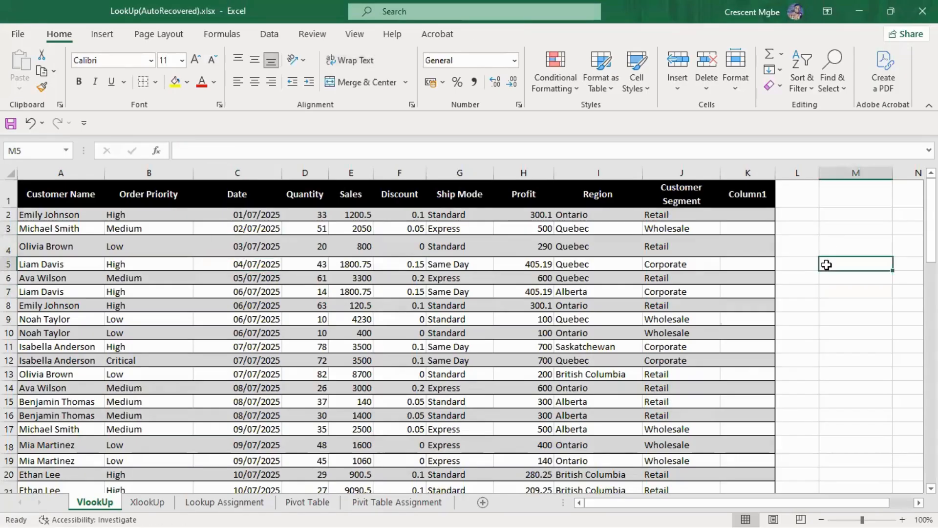
pyautogui.write('=vl')
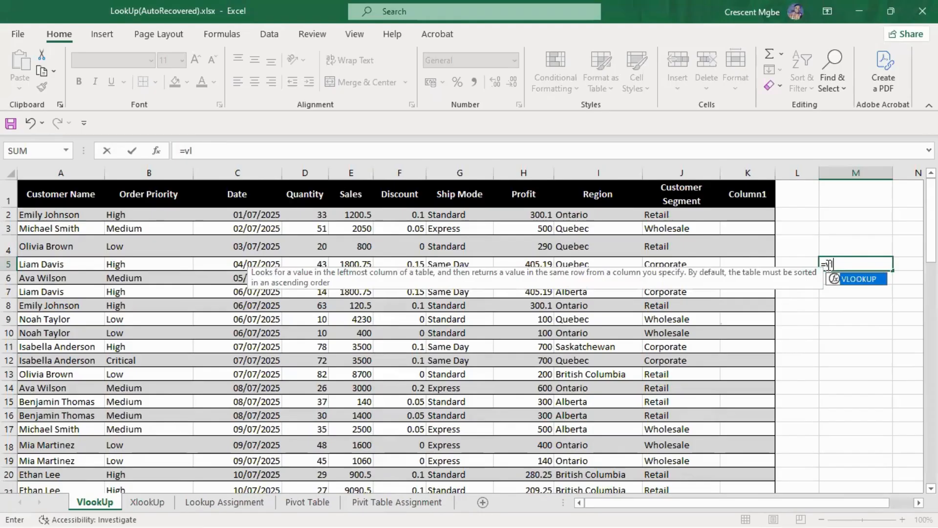
pyautogui.write('oo')
pyautogui.press('Tab')
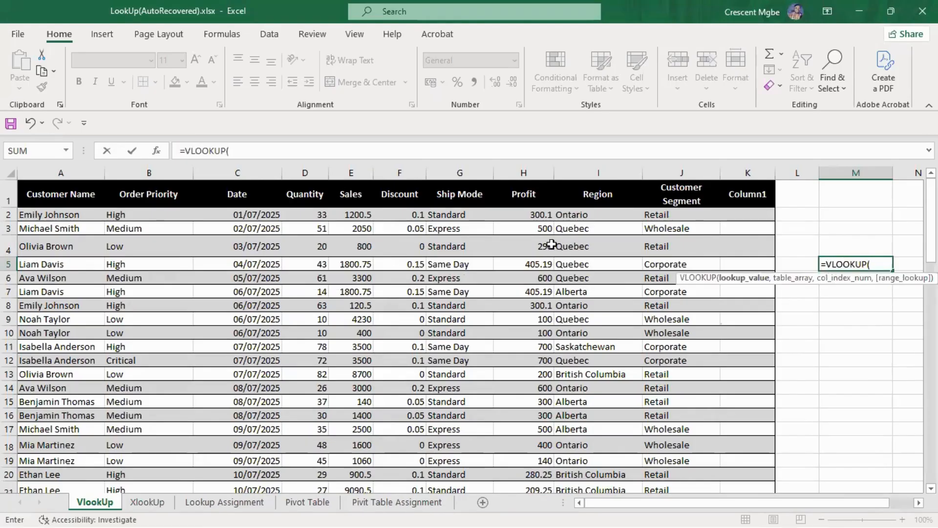
pyautogui.moveTo(236, 213); pyautogui.dragTo(245, 278)
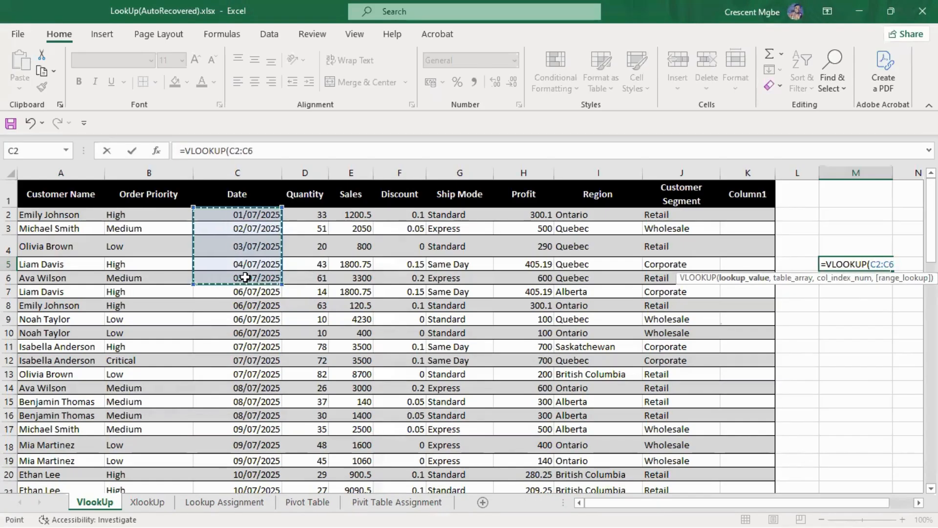
pyautogui.write(',')
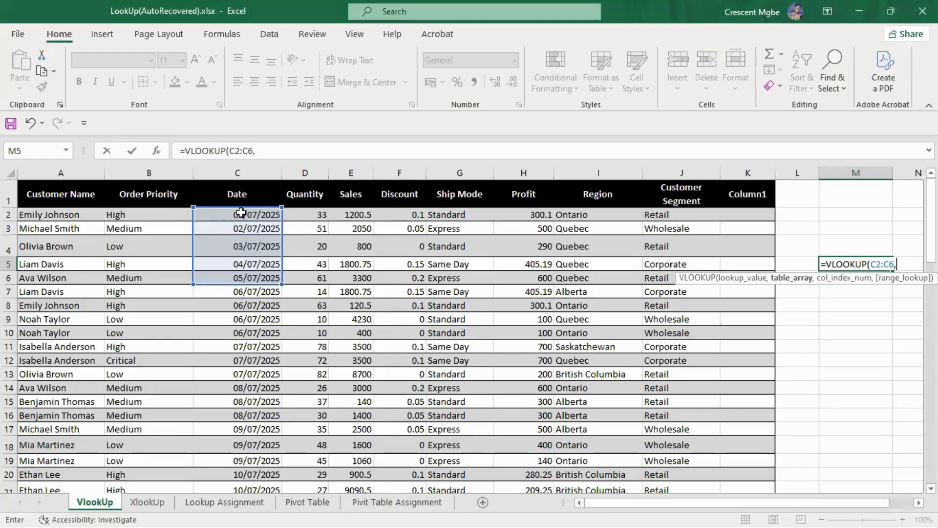
pyautogui.moveTo(241, 213); pyautogui.dragTo(767, 483)
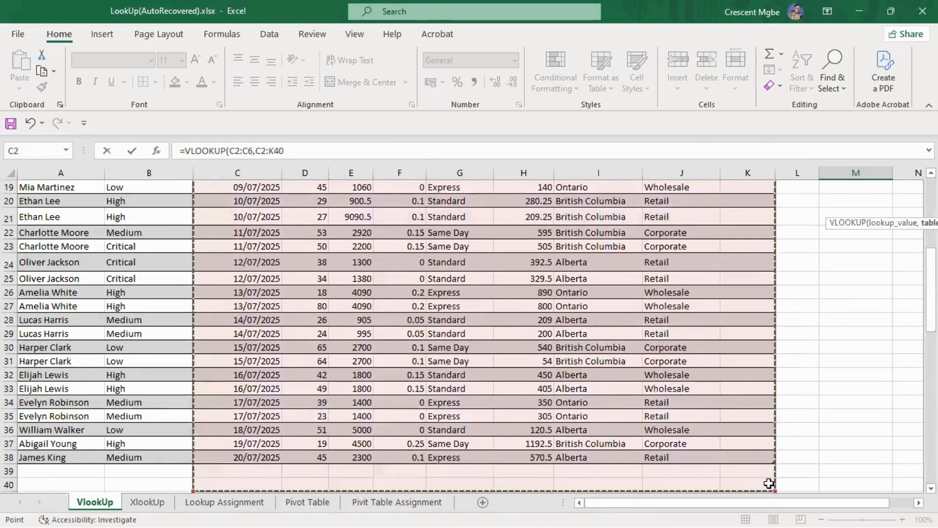
pyautogui.click(767, 483)
pyautogui.scroll(6, 569, 356)
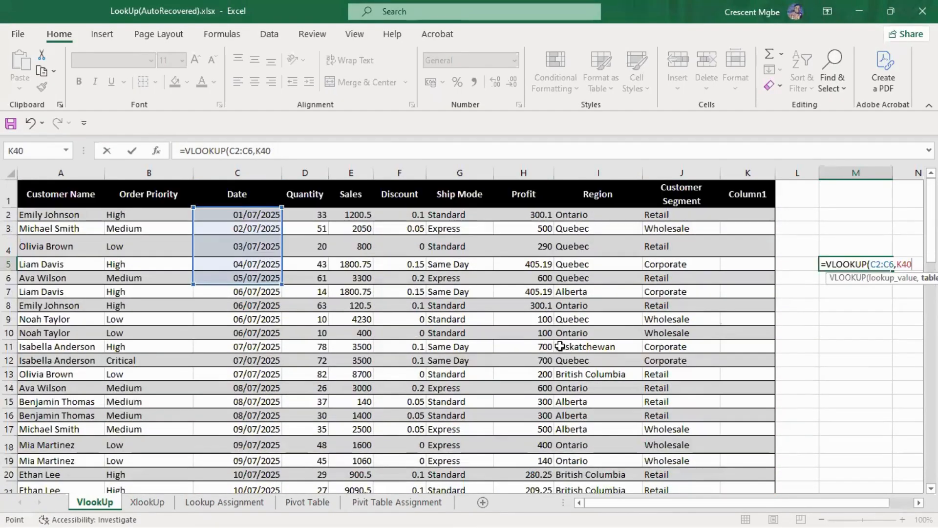
pyautogui.press('BackSpace')
pyautogui.press('BackSpace')
pyautogui.press('BackSpace')
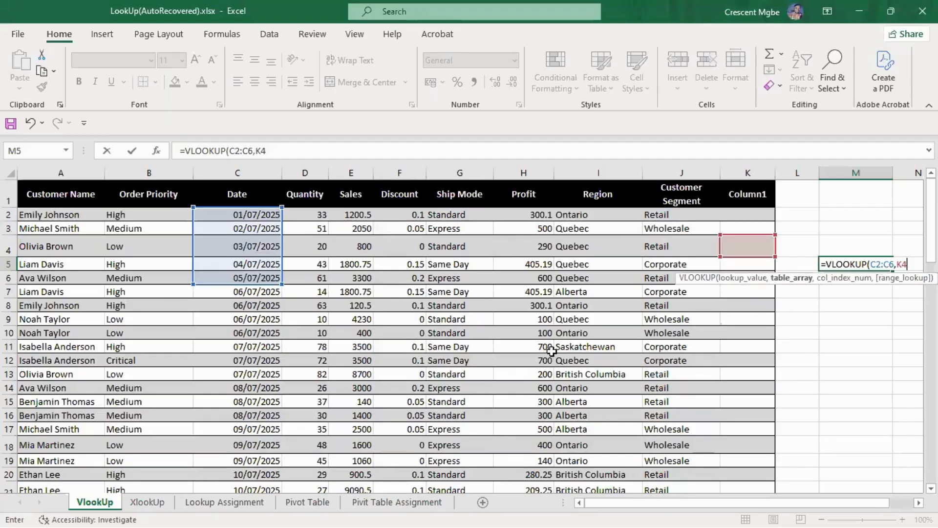
pyautogui.moveTo(234, 207); pyautogui.dragTo(683, 511)
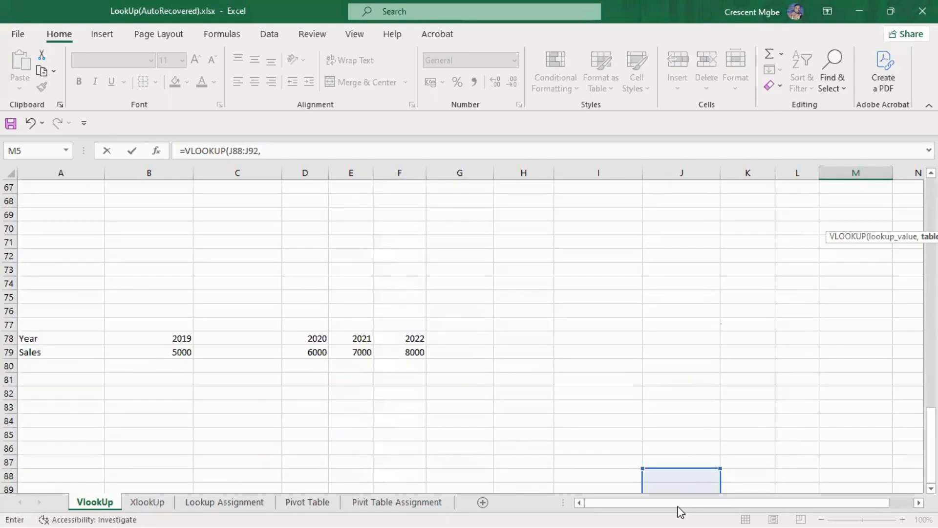
pyautogui.hotkey('ctrl', 'z')
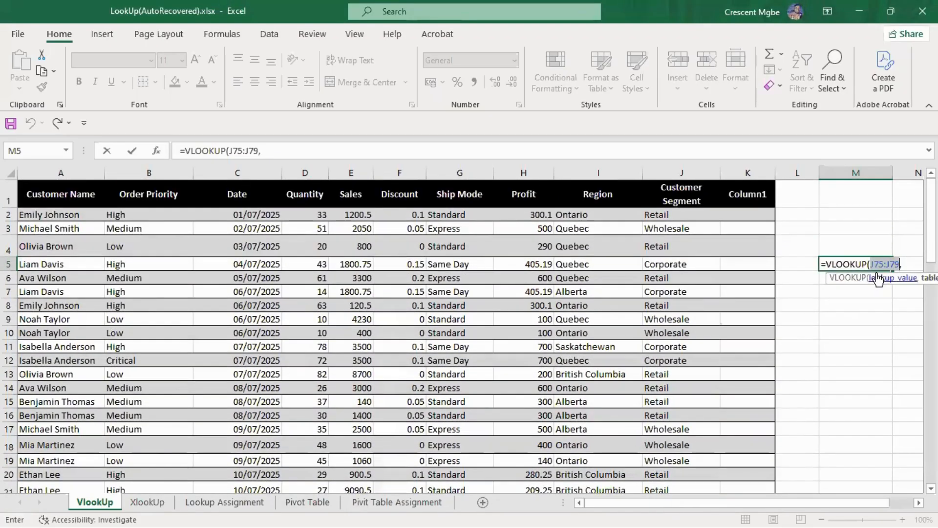
pyautogui.click(915, 258)
pyautogui.press('BackSpace')
pyautogui.press('BackSpace')
pyautogui.press('BackSpace')
pyautogui.press('BackSpace')
pyautogui.press('BackSpace')
pyautogui.press('BackSpace')
pyautogui.press('BackSpace')
pyautogui.press('BackSpace')
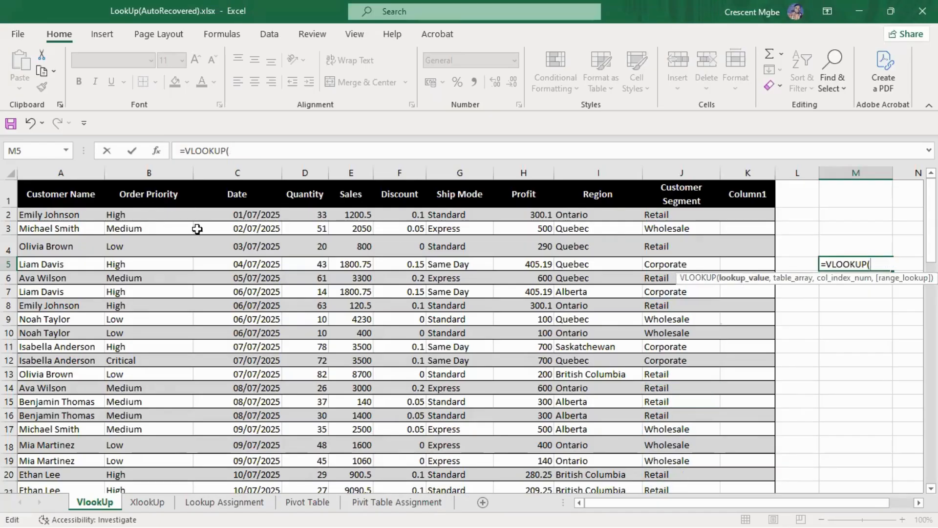
# Complete the VLOOKUP in M5 with lookup values C2:C6, array Table7[[Date]:[Column1]], column index 3 and match type 0
pyautogui.moveTo(230, 215); pyautogui.dragTo(247, 276)
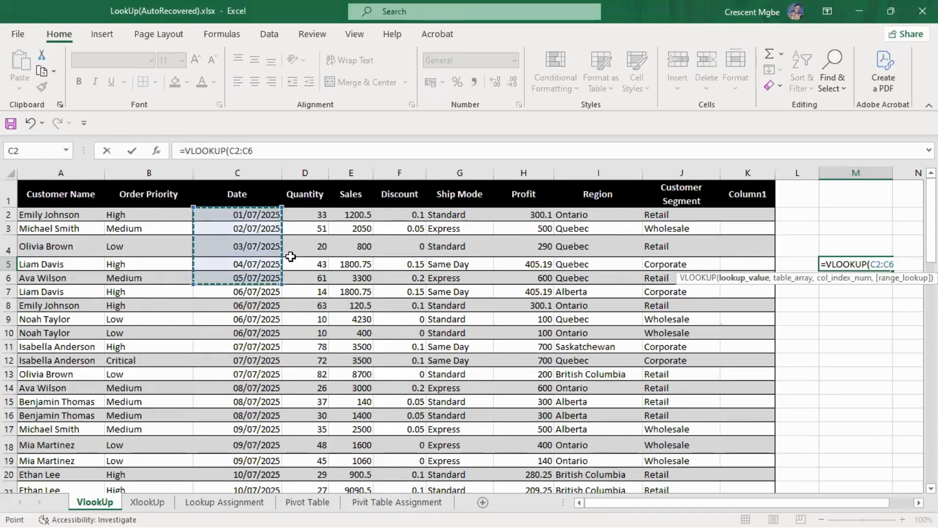
pyautogui.write(',')
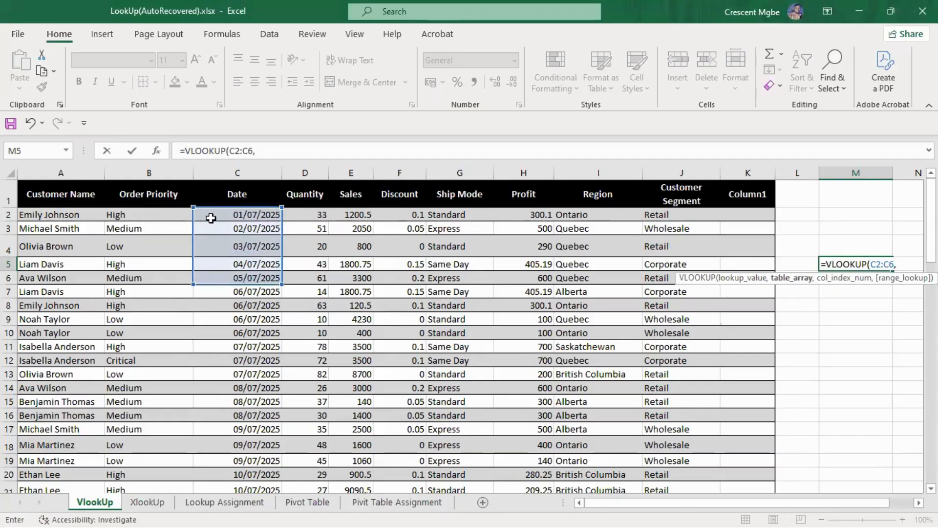
pyautogui.moveTo(210, 215); pyautogui.dragTo(756, 476)
pyautogui.scroll(6, 530, 318)
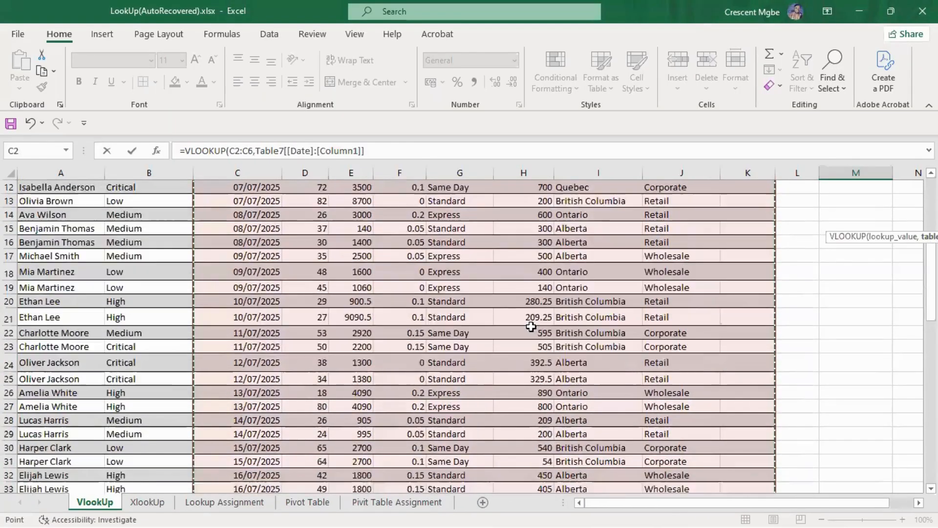
pyautogui.write(',3')
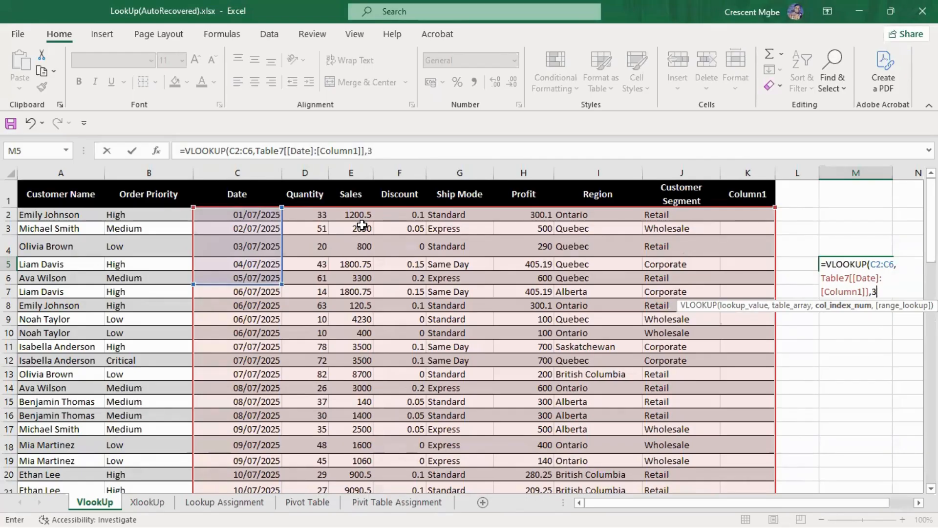
pyautogui.write(',')
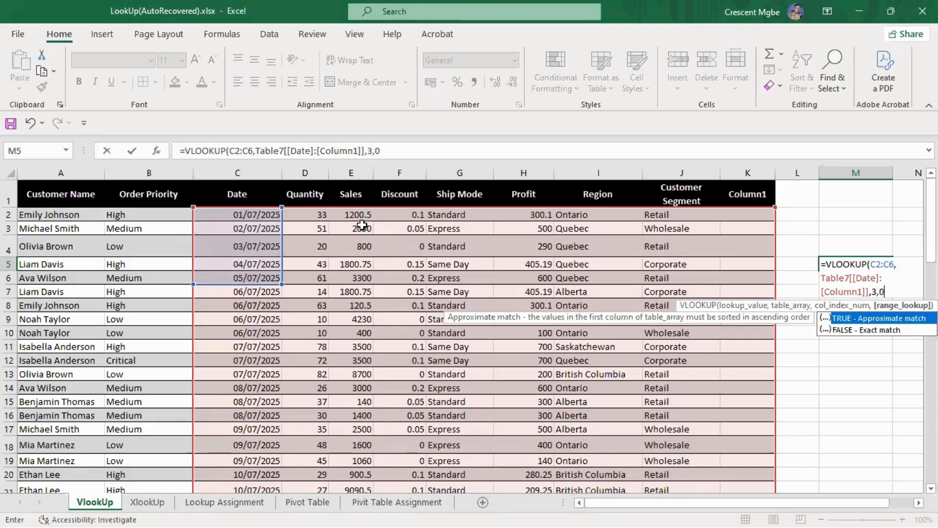
pyautogui.write('0')
pyautogui.press('Return')
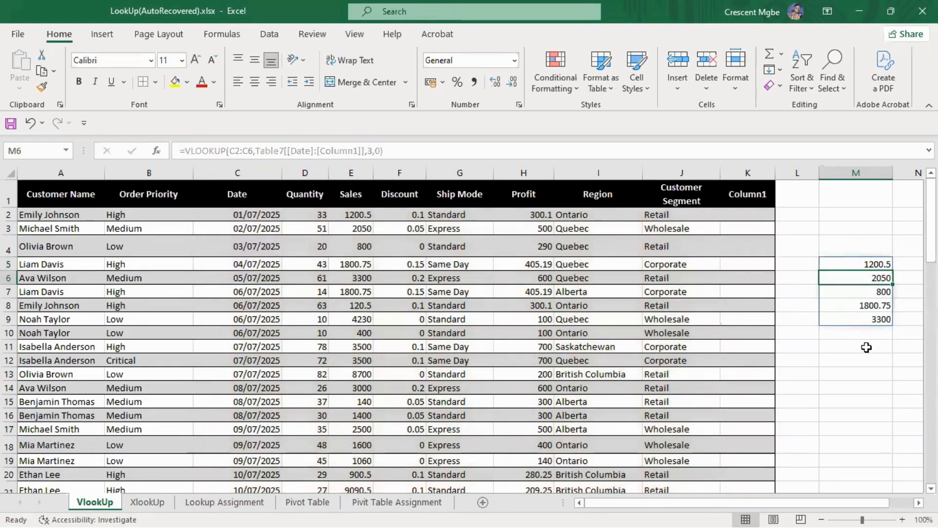
# Total the five returned sales values in M10 with a SUM of the spilled range M5#
pyautogui.click(877, 334)
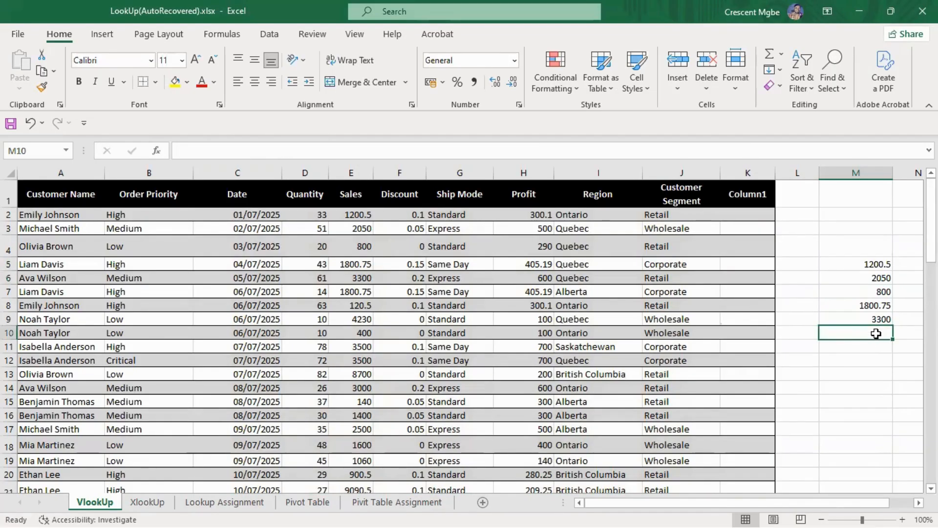
pyautogui.write('=sum')
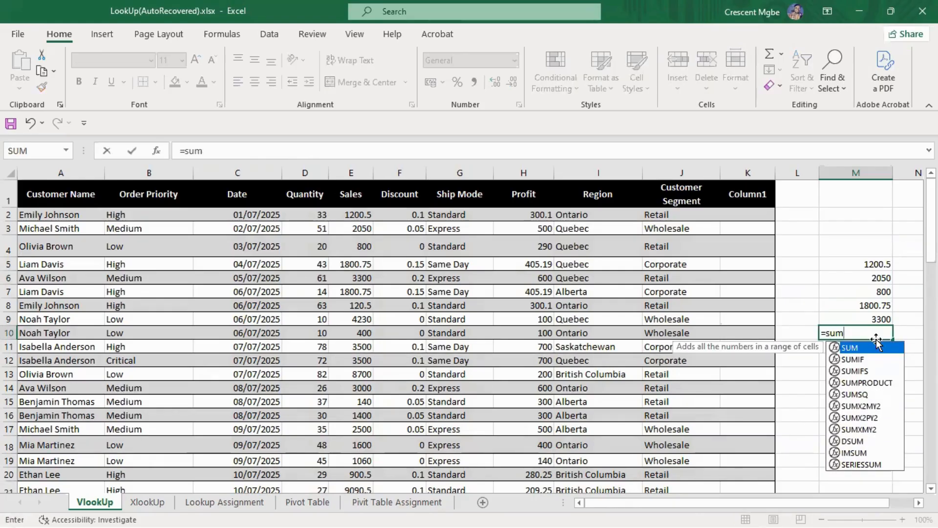
pyautogui.press('Tab')
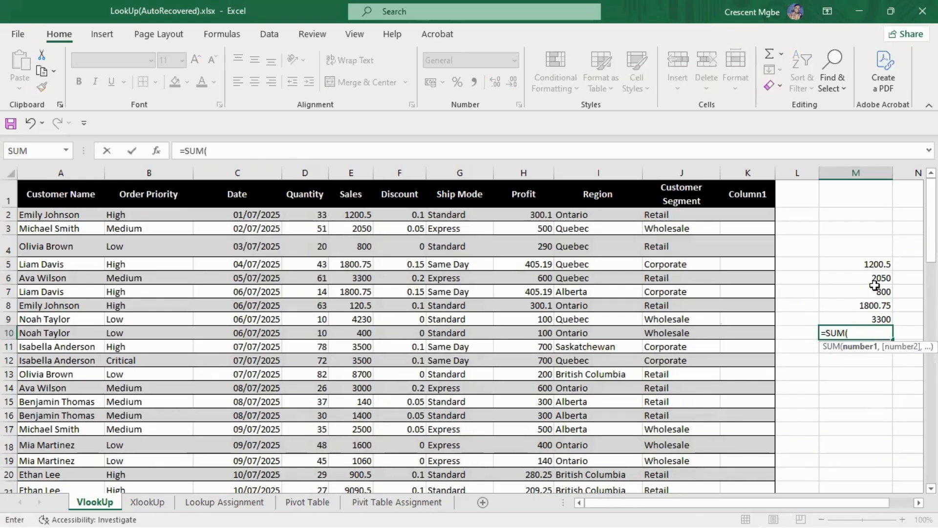
pyautogui.moveTo(872, 265); pyautogui.dragTo(883, 320)
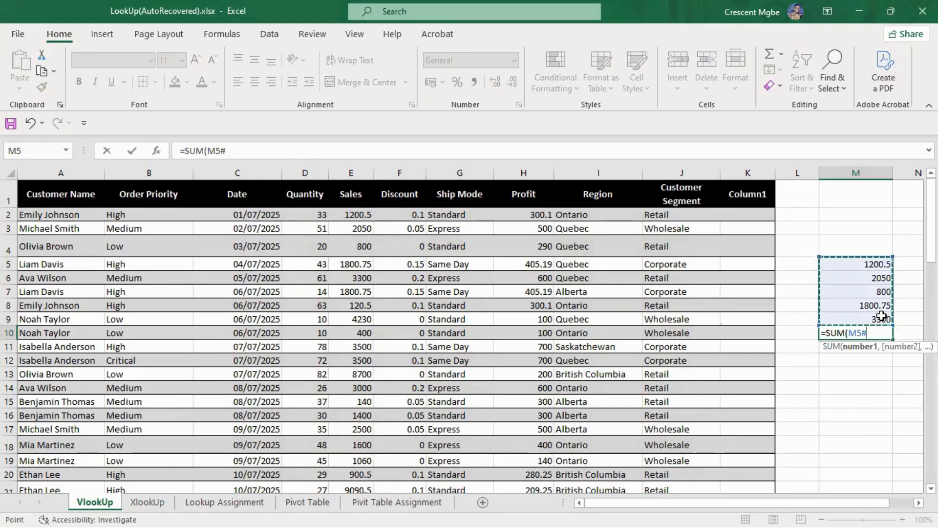
pyautogui.press('Return')
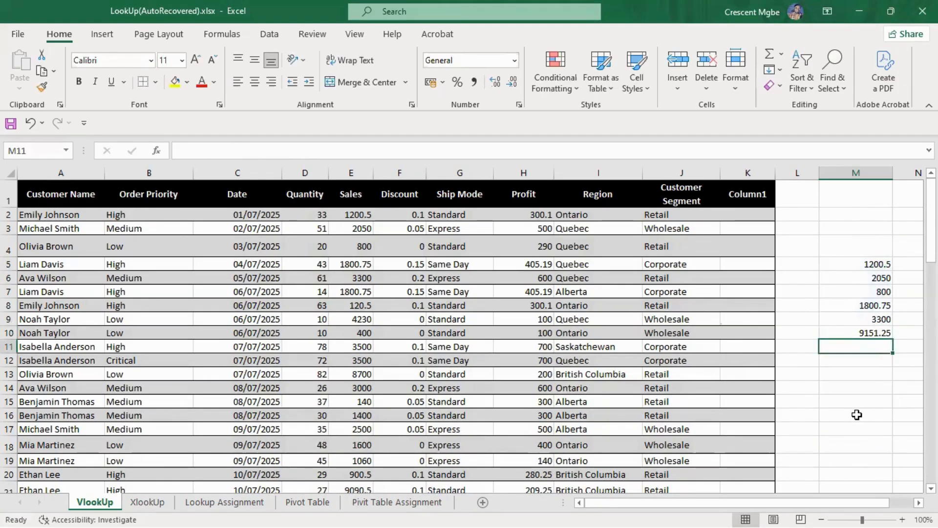
# Clear the lookup results and their total from the range M3:M11
pyautogui.moveTo(838, 229); pyautogui.dragTo(874, 347)
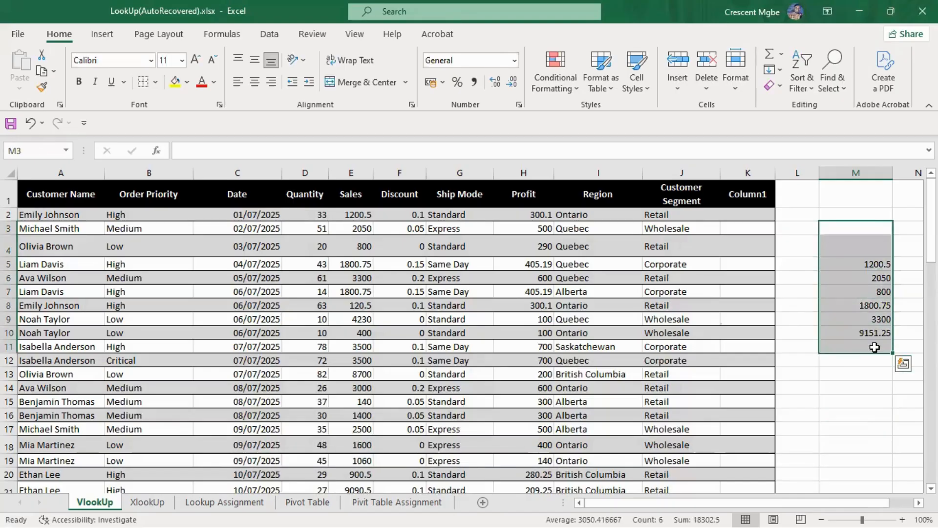
pyautogui.press('Delete')
pyautogui.click(857, 399)
# Check question 3 on the Lookup Assignment sheet and add a "Profit" column header in G1 of the XlookUp sheet
pyautogui.click(243, 503)
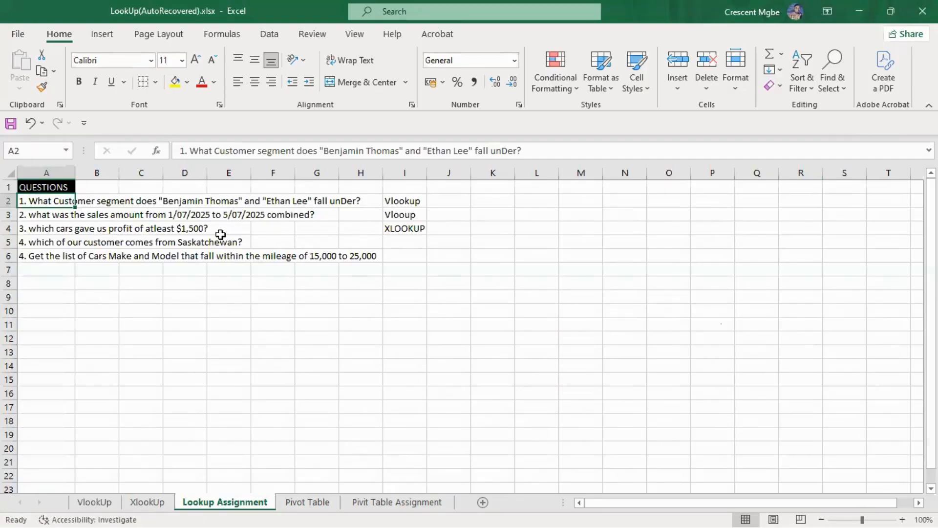
pyautogui.click(147, 501)
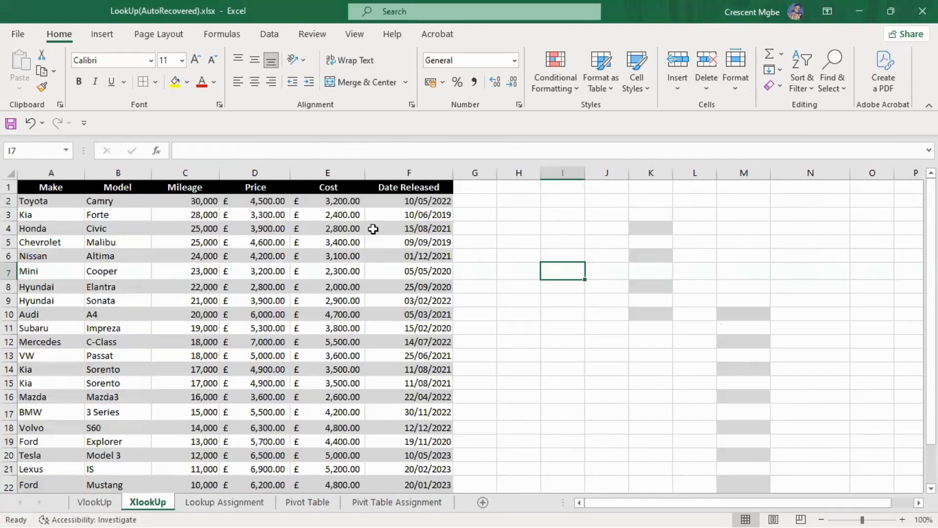
pyautogui.scroll(-1, 380, 281)
pyautogui.scroll(1, 388, 282)
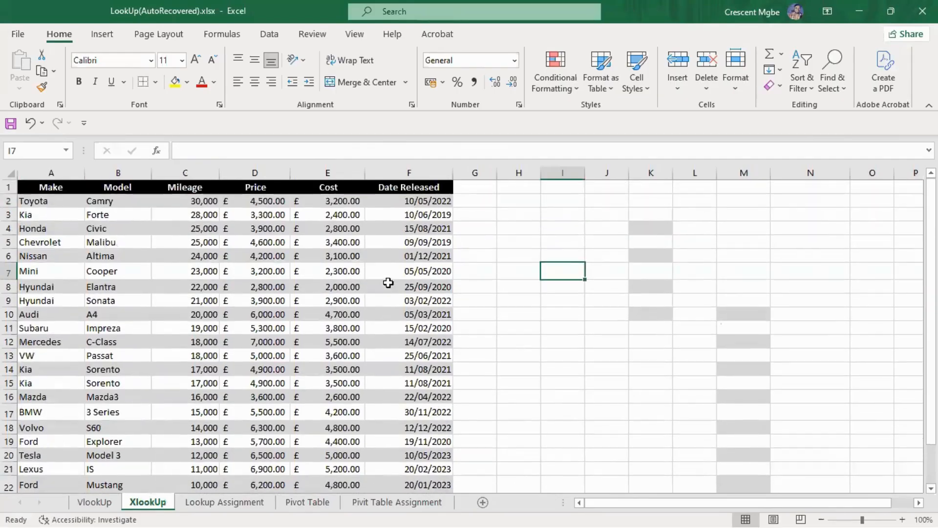
pyautogui.click(478, 188)
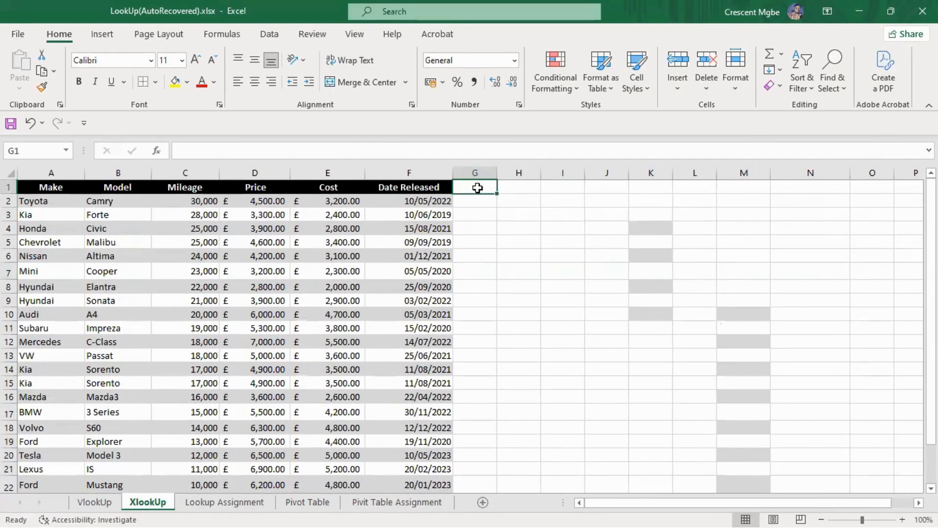
pyautogui.write('pr')
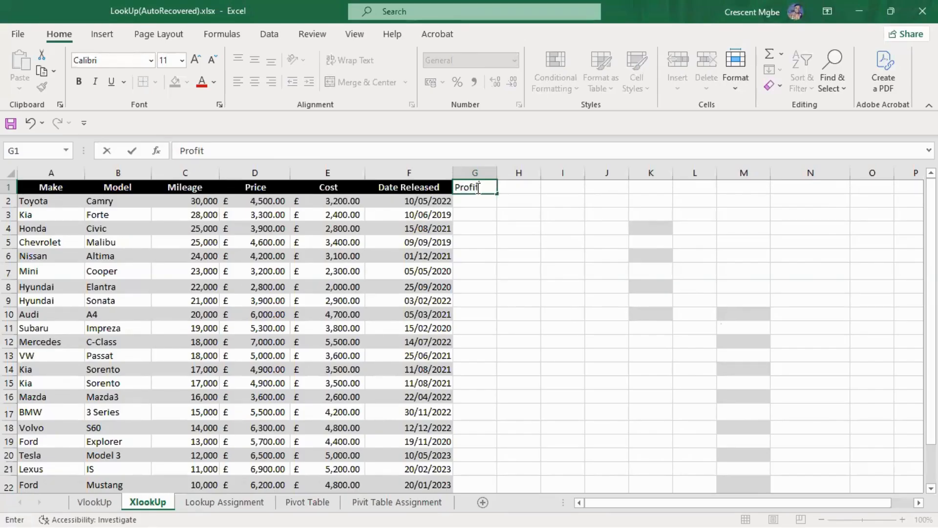
pyautogui.press('Return')
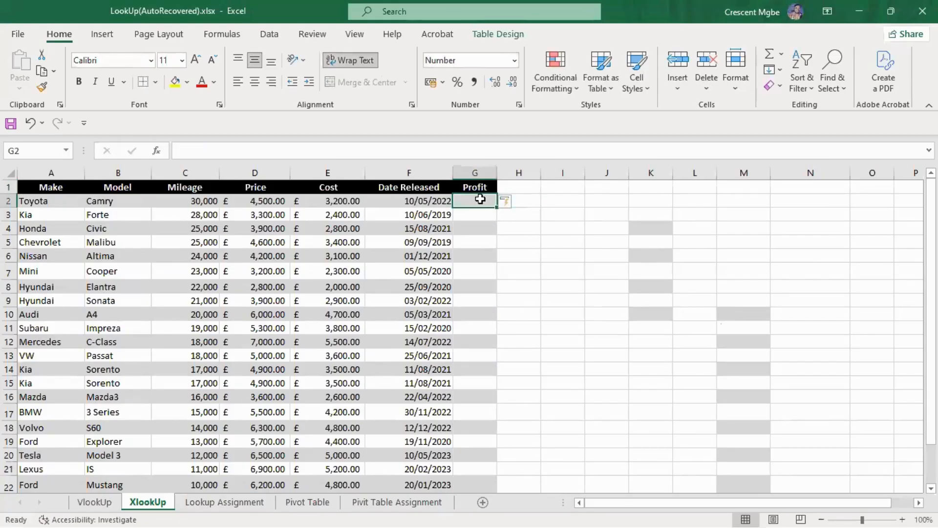
# Fill the Profit column with a formula in G2 that subtracts Cost from Price
pyautogui.write('=')
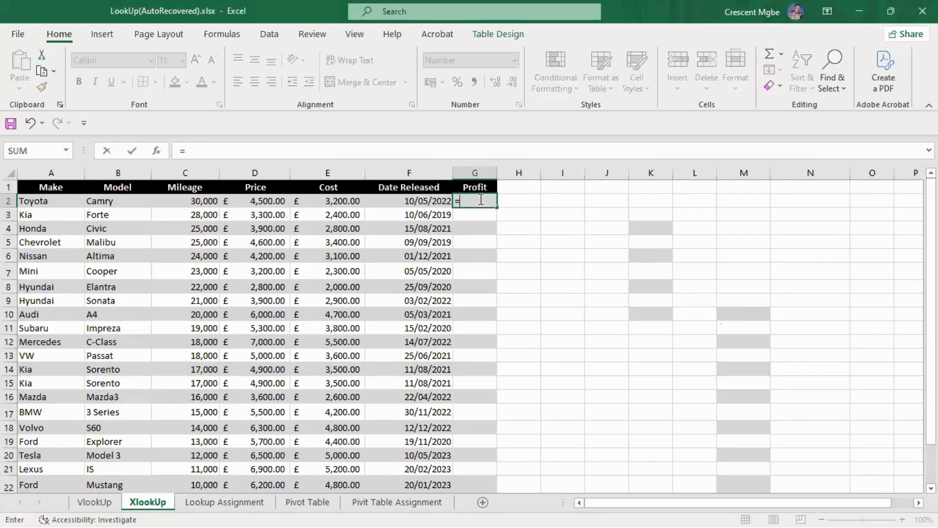
pyautogui.click(256, 202)
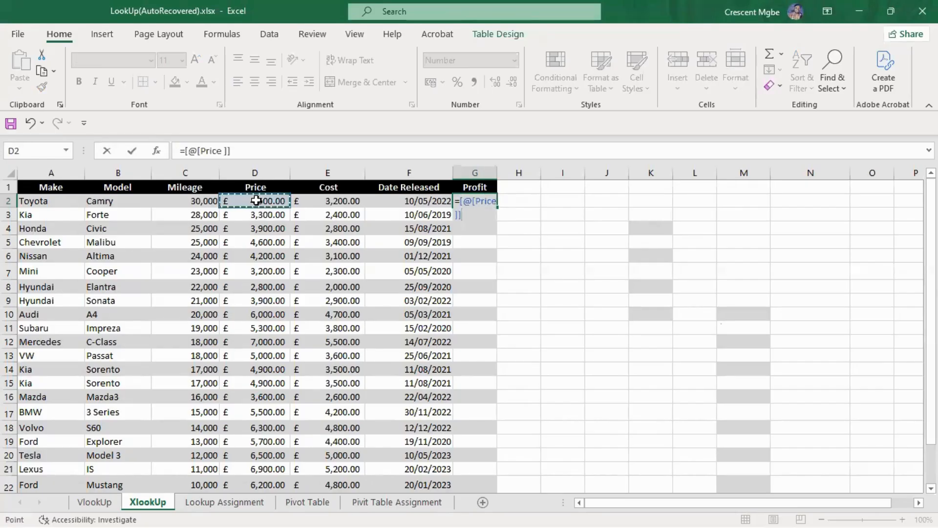
pyautogui.write('-')
pyautogui.click(336, 204)
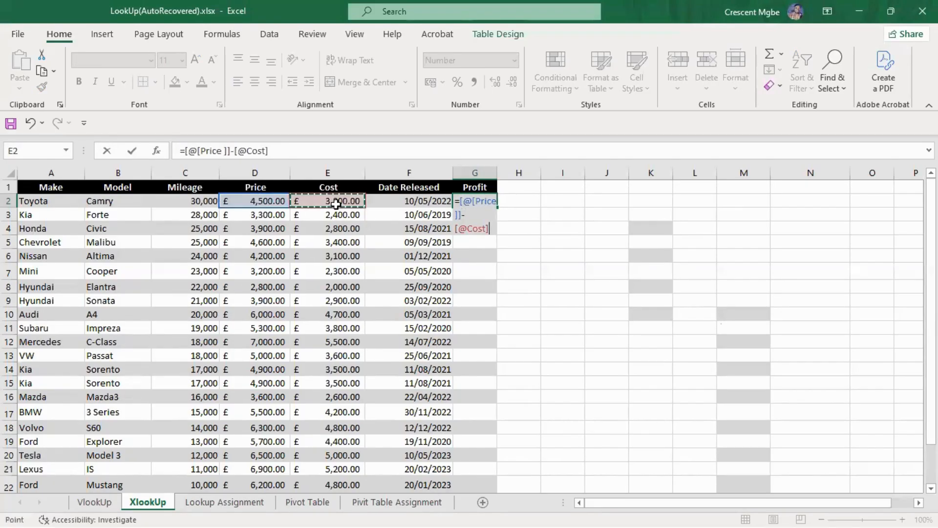
pyautogui.press('Return')
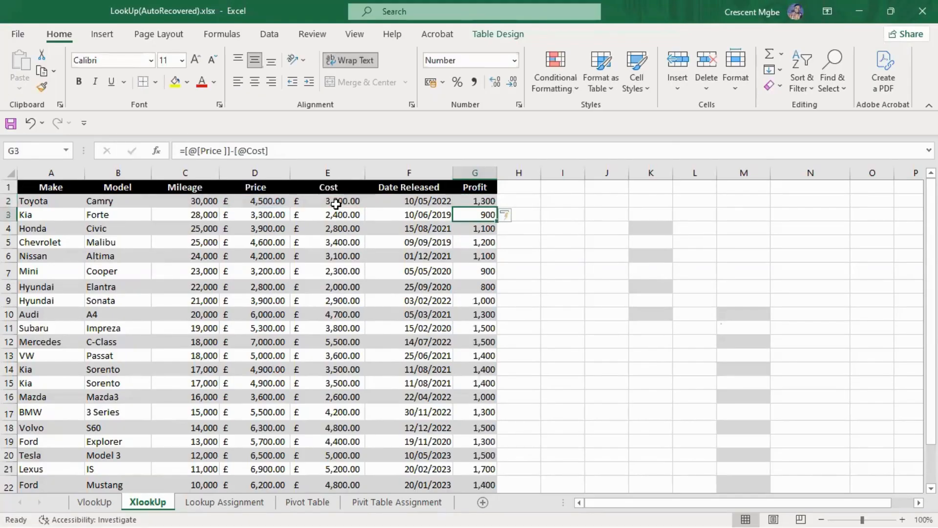
pyautogui.click(595, 272)
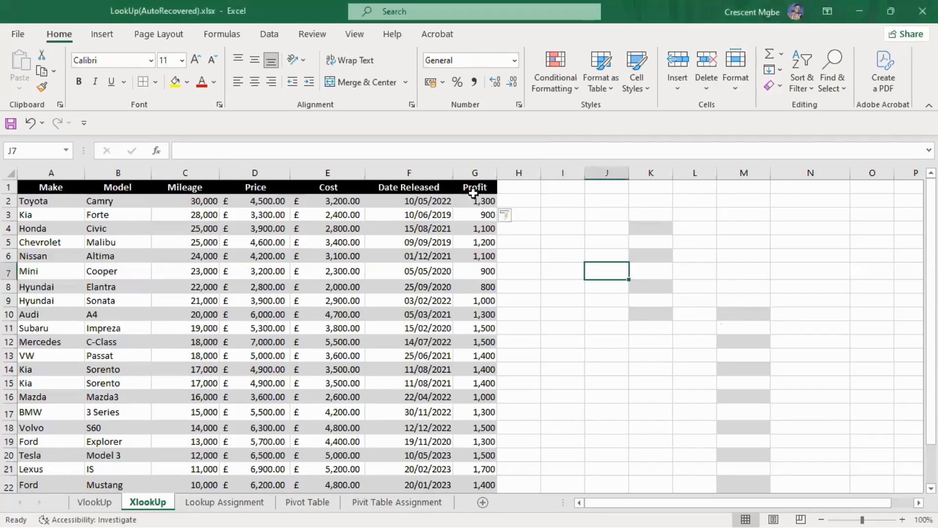
# Sort the car table by Profit from largest to smallest
pyautogui.click(483, 242)
pyautogui.rightClick(484, 242)
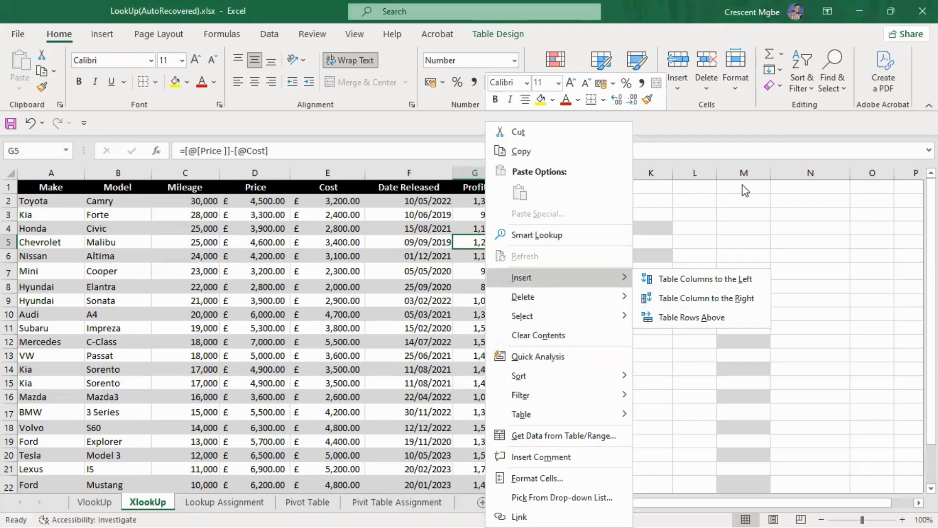
pyautogui.press('Escape')
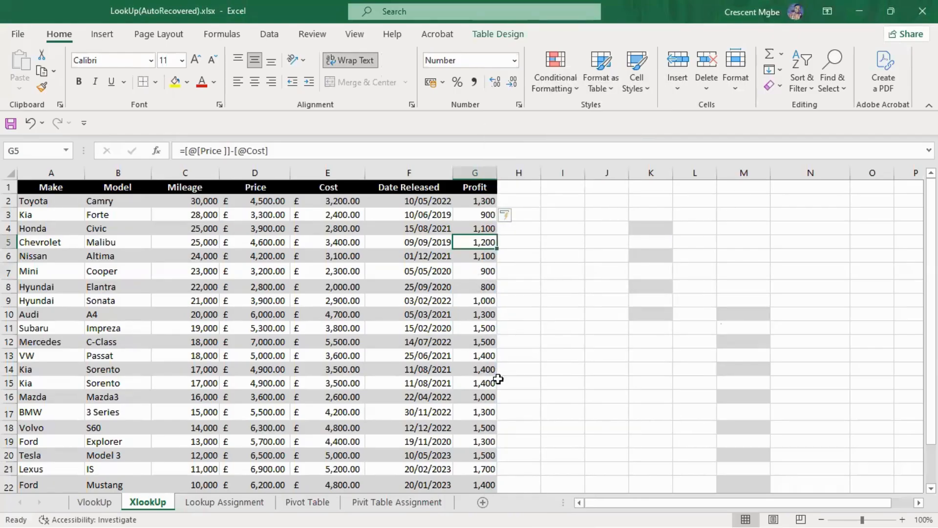
pyautogui.rightClick(477, 242)
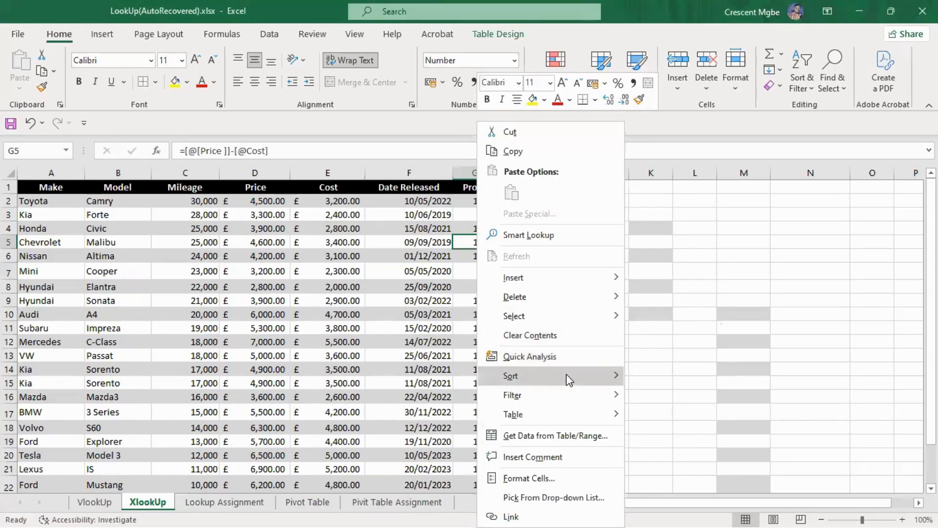
pyautogui.moveTo(609, 375)
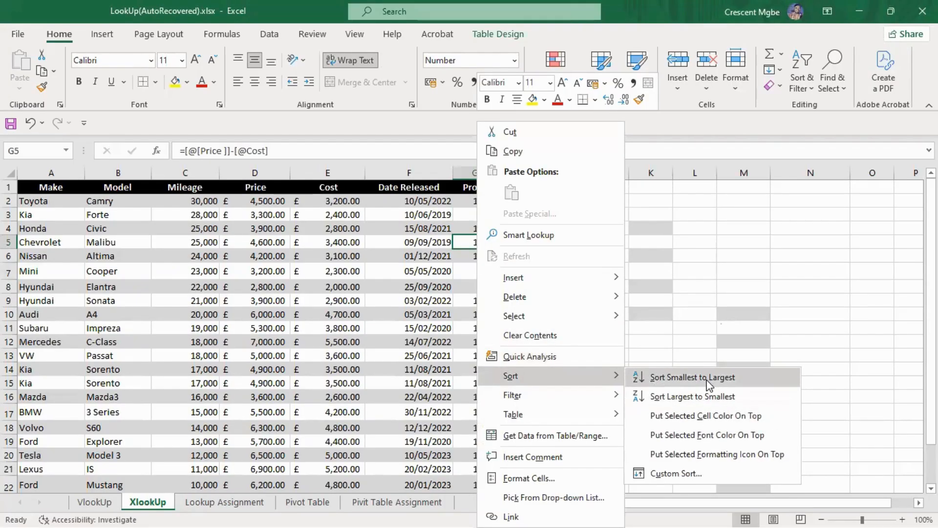
pyautogui.click(716, 396)
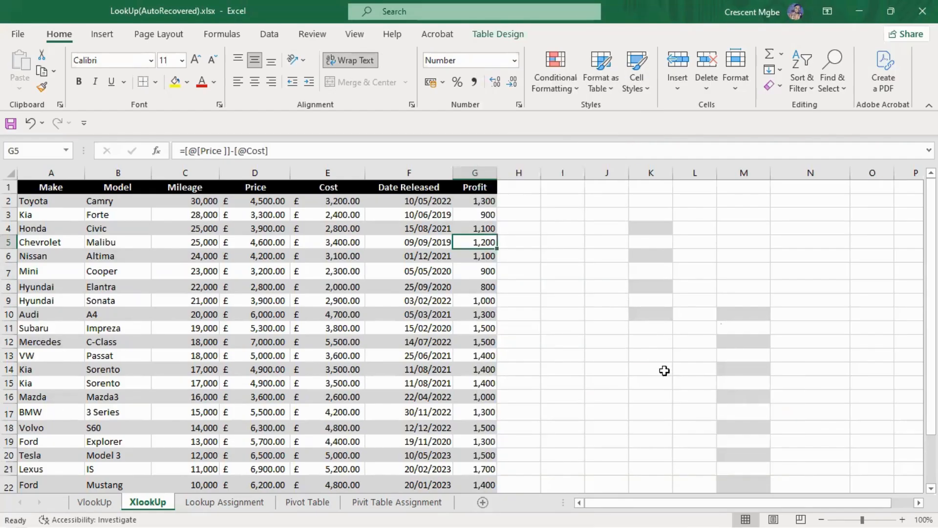
pyautogui.click(659, 246)
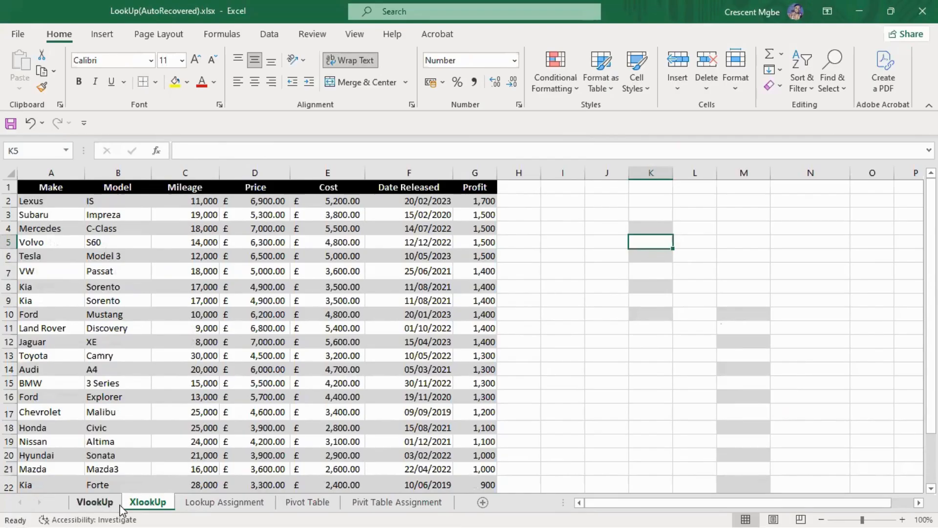
# Reread question 3 on the Lookup Assignment sheet and highlight the profits of at least 1,500 in G2:G6 of XlookUp
pyautogui.click(223, 505)
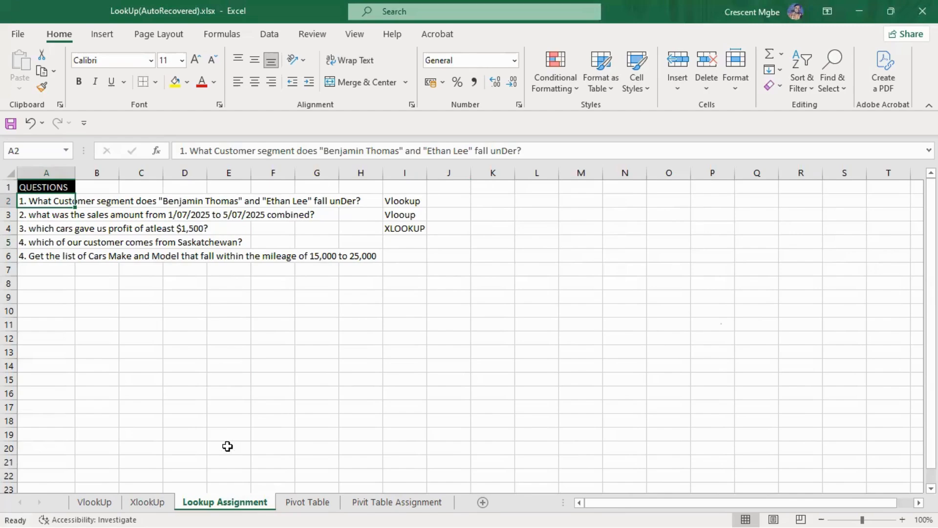
pyautogui.click(149, 505)
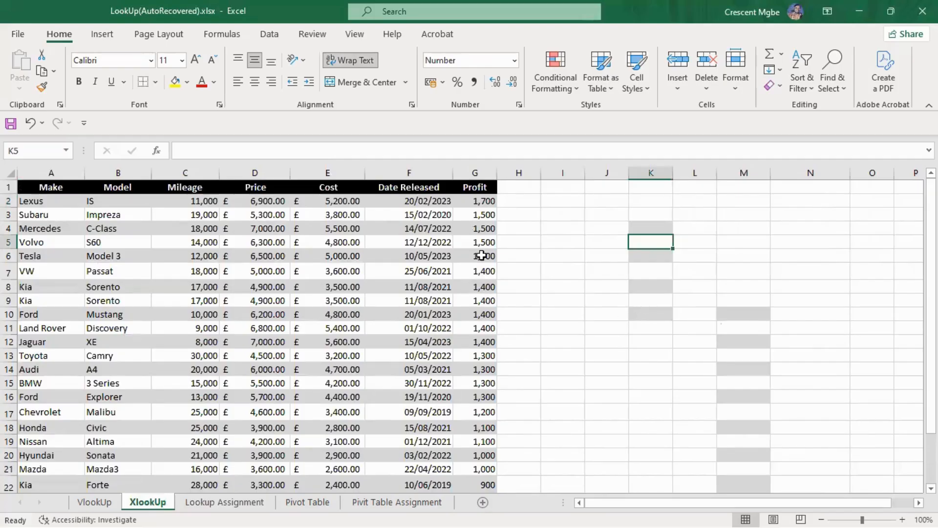
pyautogui.moveTo(482, 255); pyautogui.dragTo(479, 201)
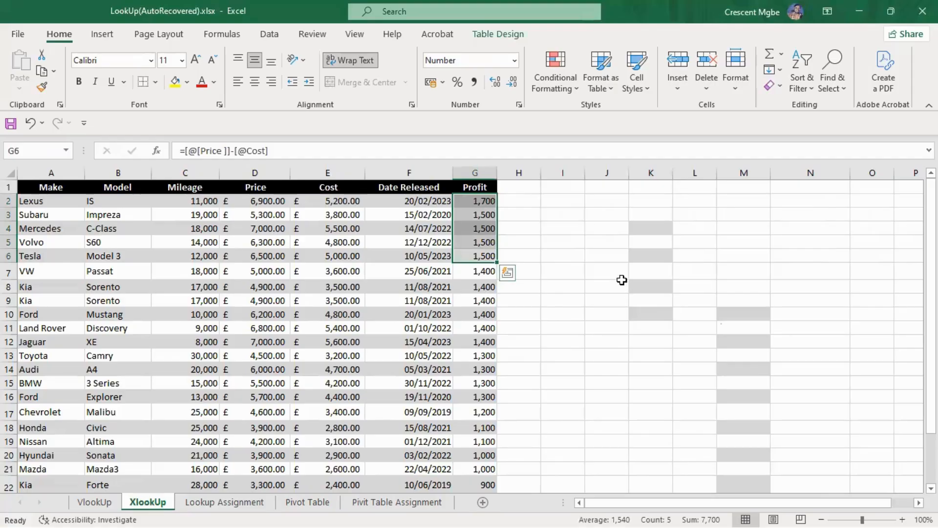
pyautogui.click(620, 242)
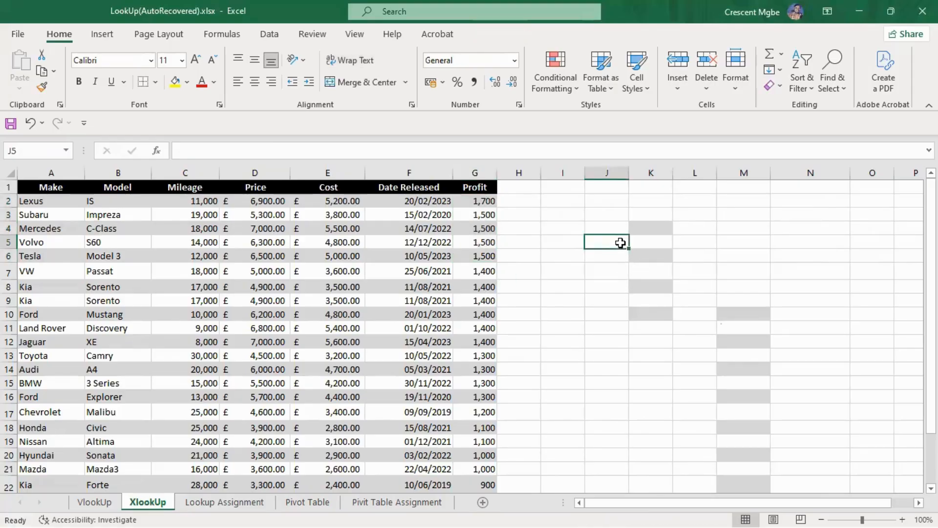
pyautogui.write('=x')
pyautogui.press('Return')
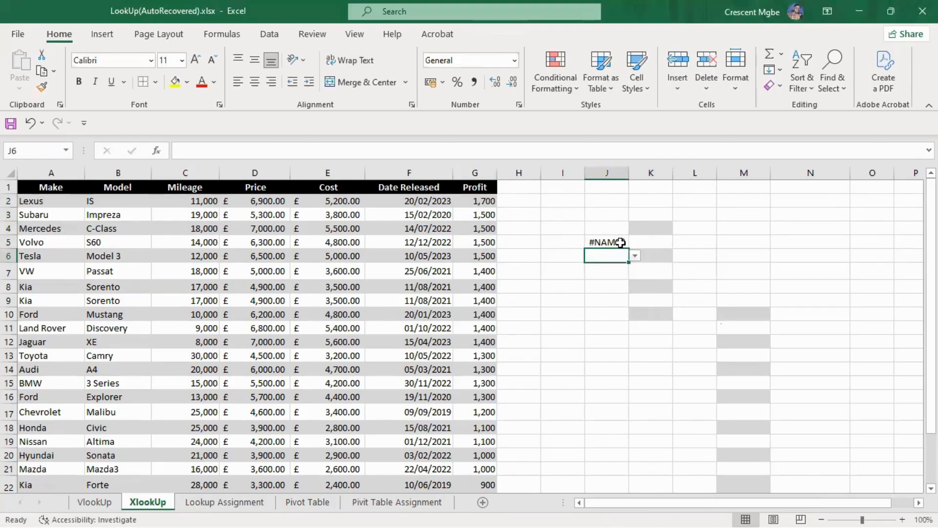
pyautogui.press('BackSpace')
# Start an XLOOKUP formula in J5 of XlookUp with lookup value G2:G6, lookup array column G and return array column A
pyautogui.click(620, 243)
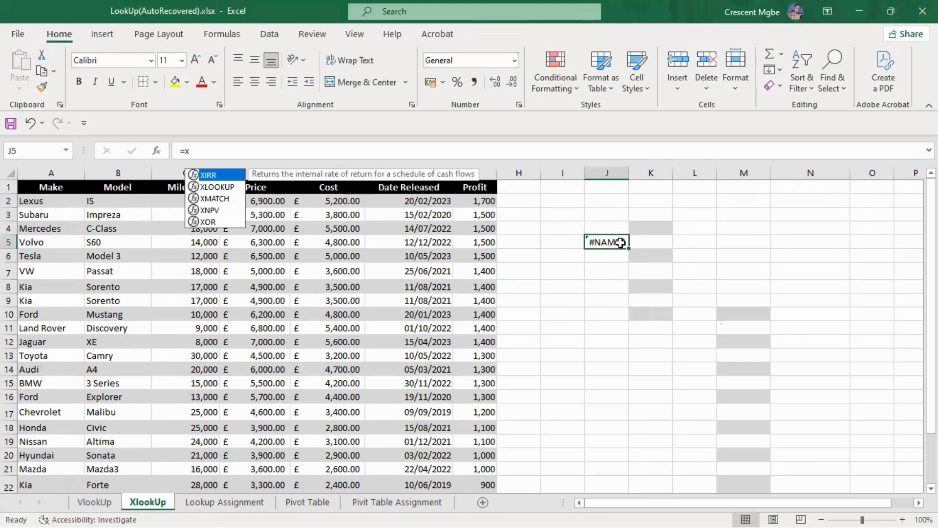
pyautogui.press('BackSpace')
pyautogui.write('=')
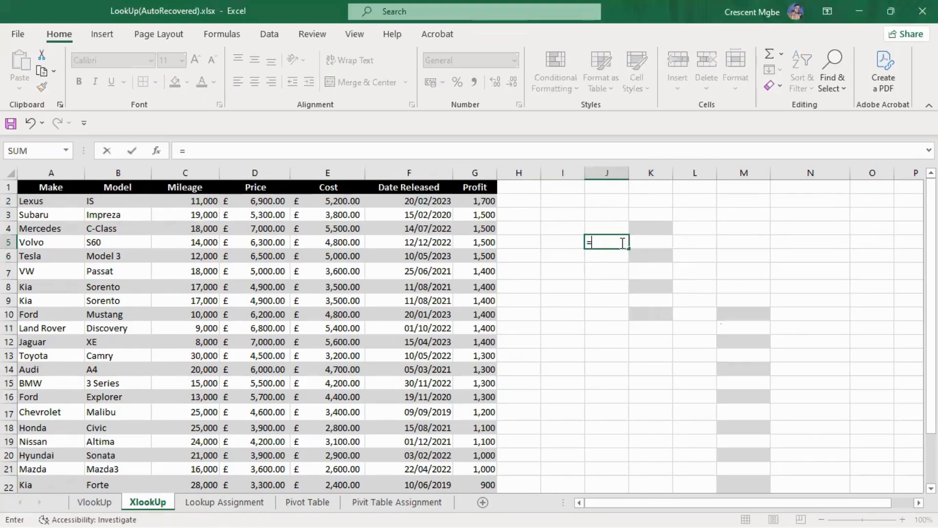
pyautogui.write('xlo')
pyautogui.press('Tab')
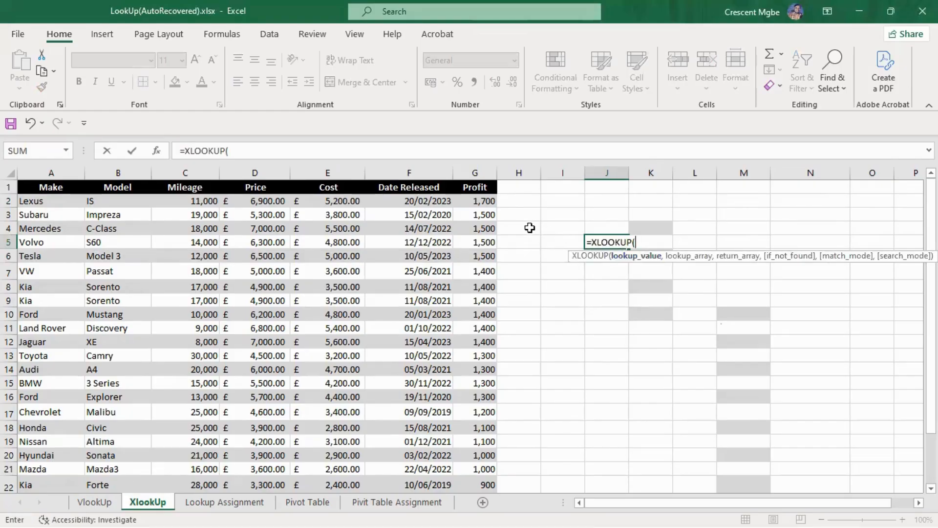
pyautogui.moveTo(481, 257); pyautogui.dragTo(484, 200)
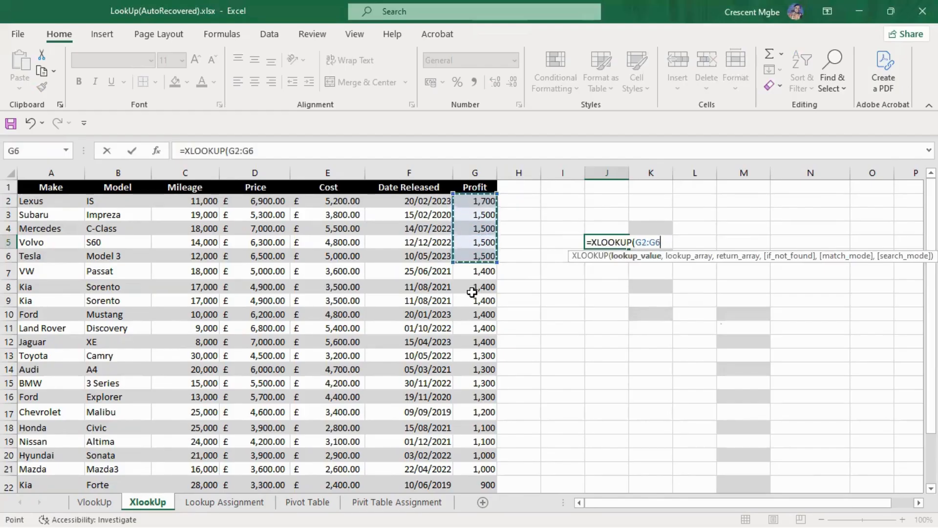
pyautogui.write(',')
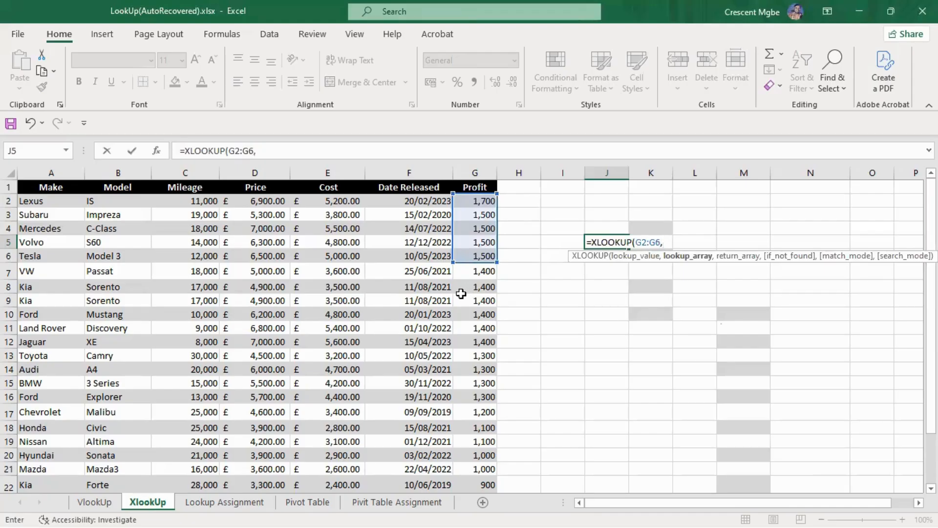
pyautogui.click(475, 171)
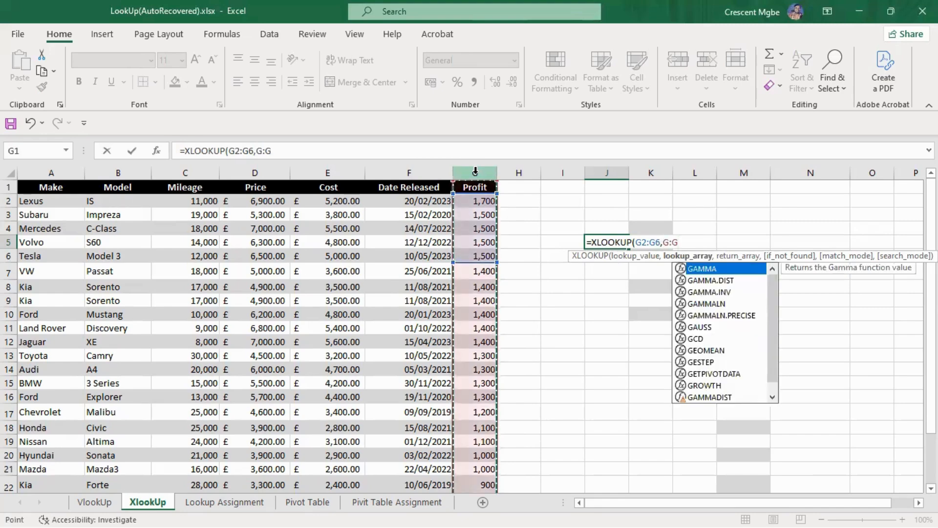
pyautogui.write(',')
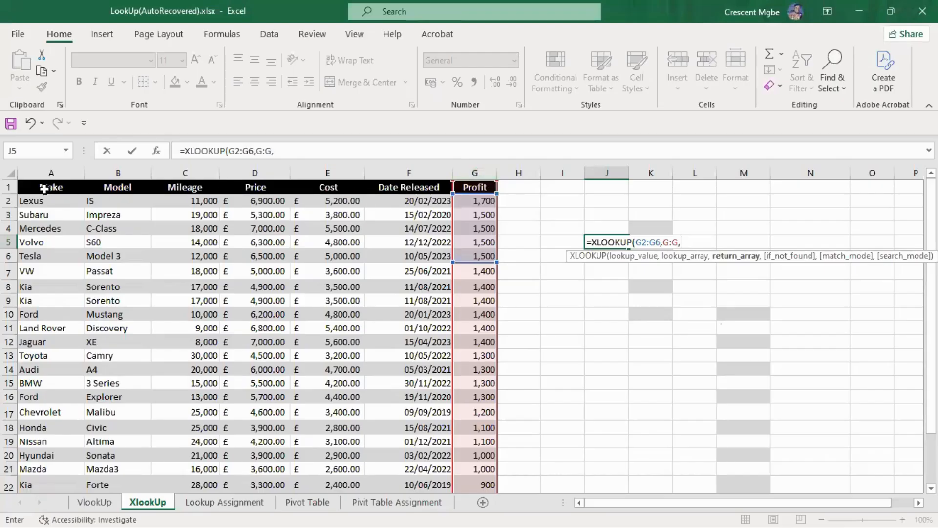
pyautogui.click(42, 173)
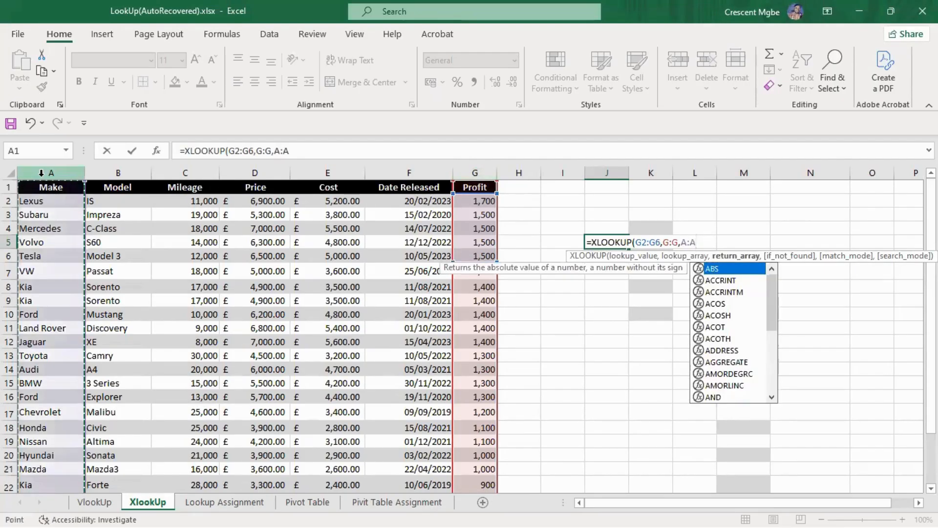
pyautogui.write(',')
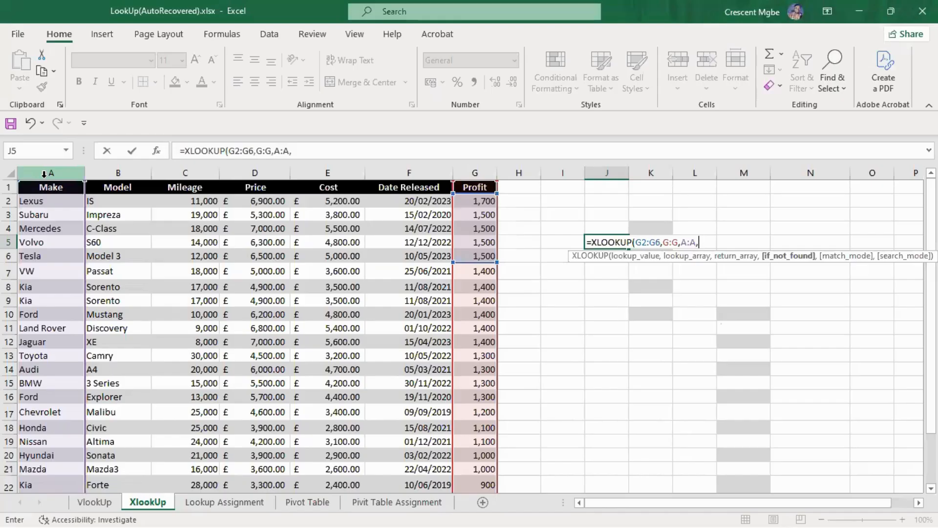
# Complete the J5 XLOOKUP with "Not found" as the fallback text and 0 for an exact match
pyautogui.write('"Not found')
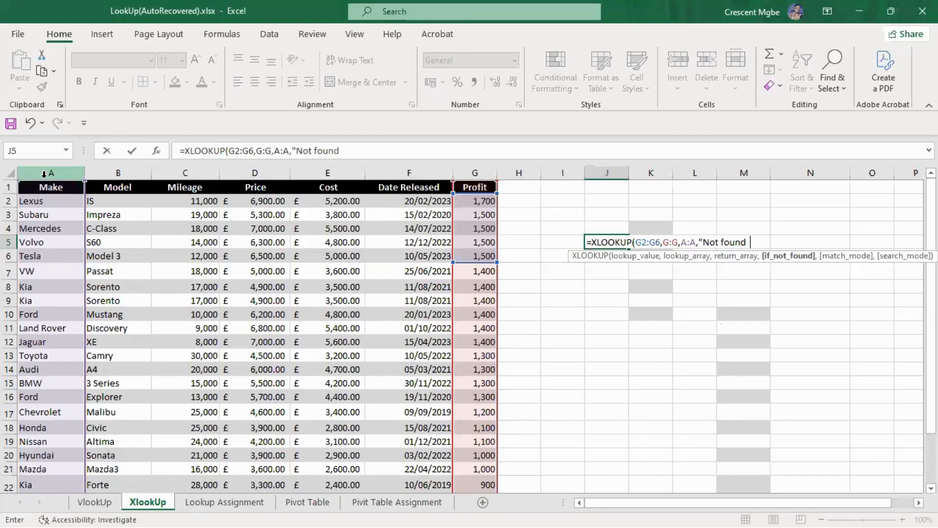
pyautogui.write('",')
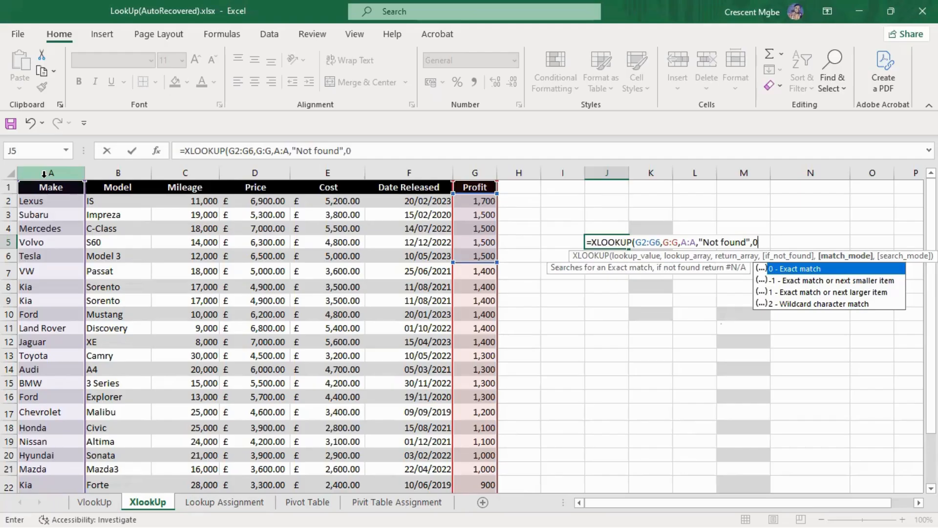
pyautogui.write('0)')
pyautogui.press('Return')
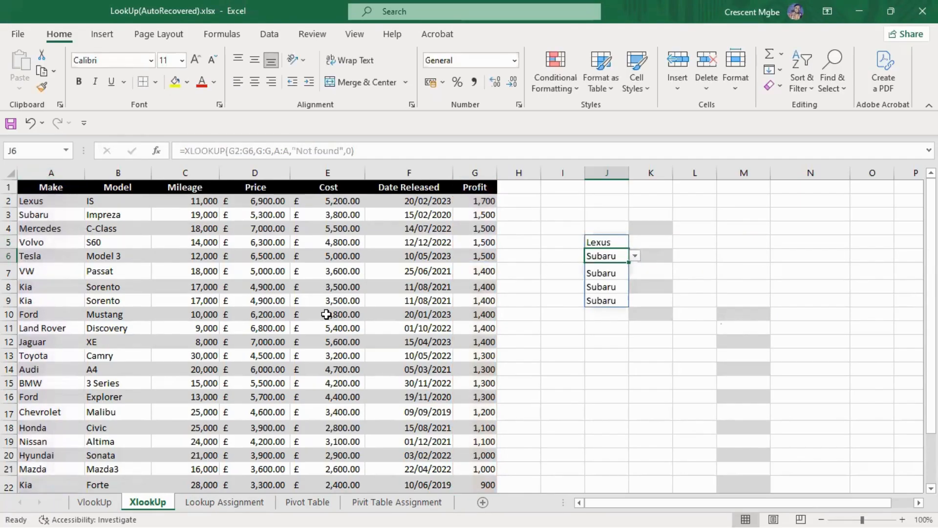
pyautogui.click(662, 286)
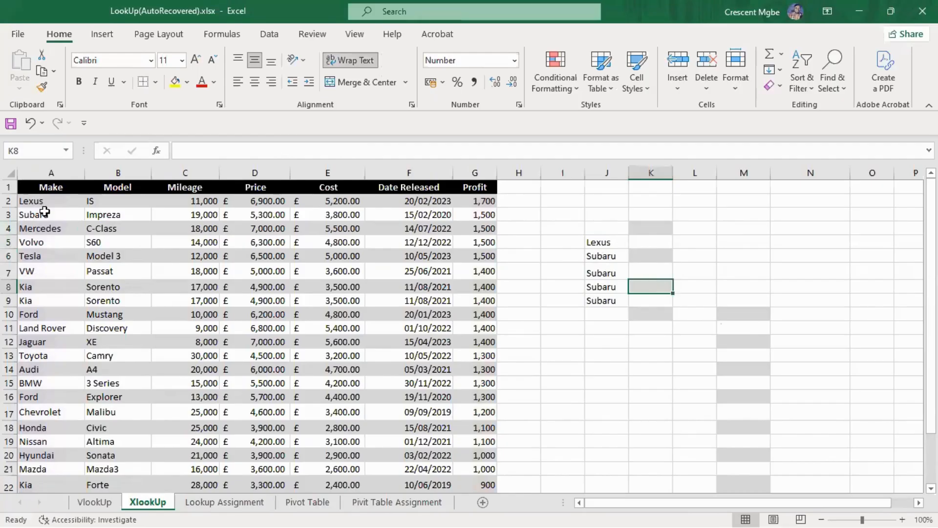
# Read the Saskatchewan customer question on the Lookup Assignment sheet and look through the Region column of VlookUp for that region
pyautogui.hotkey('ctrl', 'pagedown')
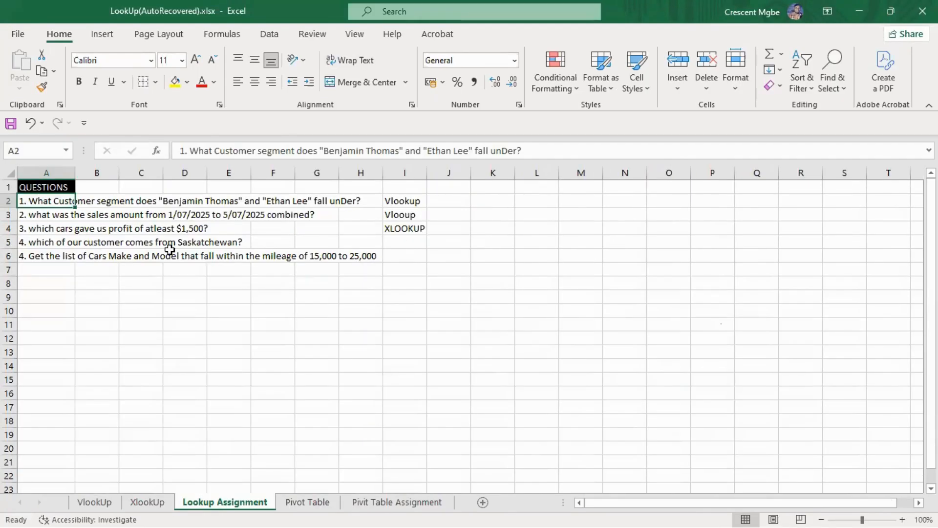
pyautogui.click(150, 503)
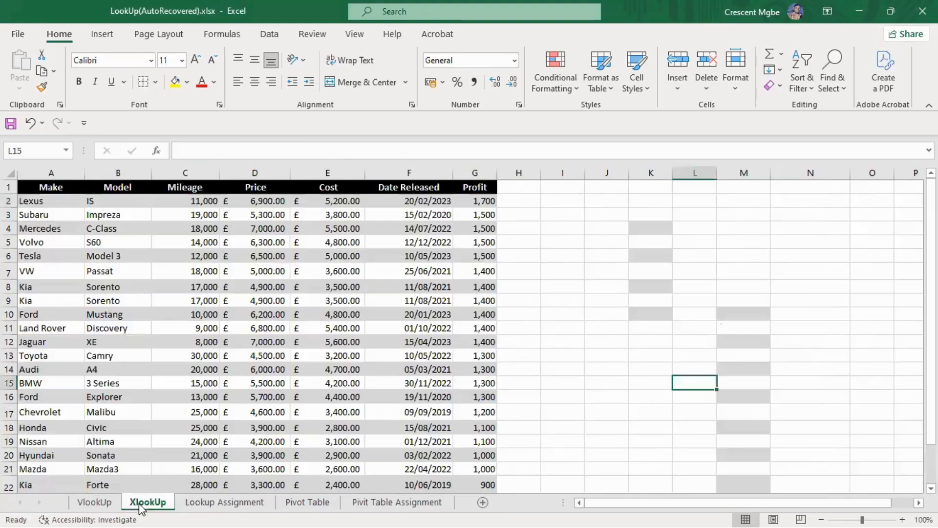
pyautogui.click(104, 504)
pyautogui.scroll(-7, 292, 334)
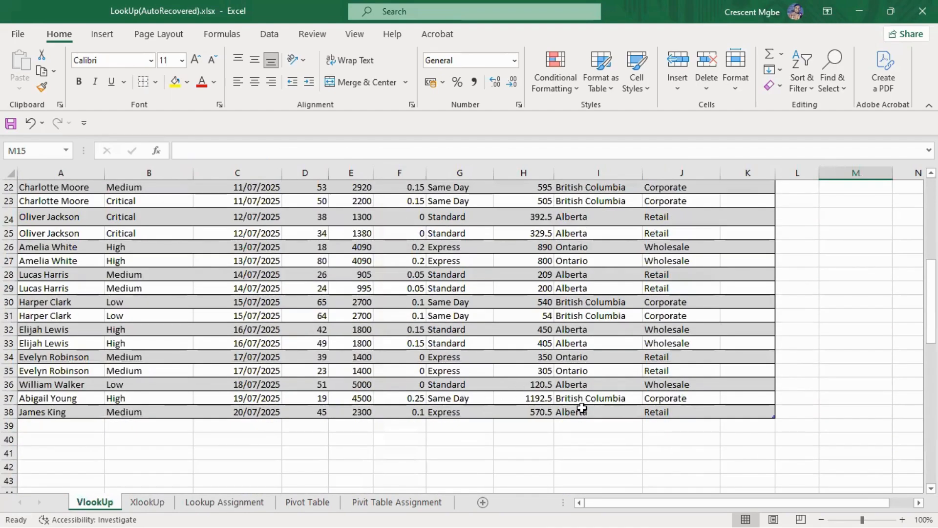
pyautogui.scroll(1, 609, 355)
pyautogui.scroll(6, 609, 356)
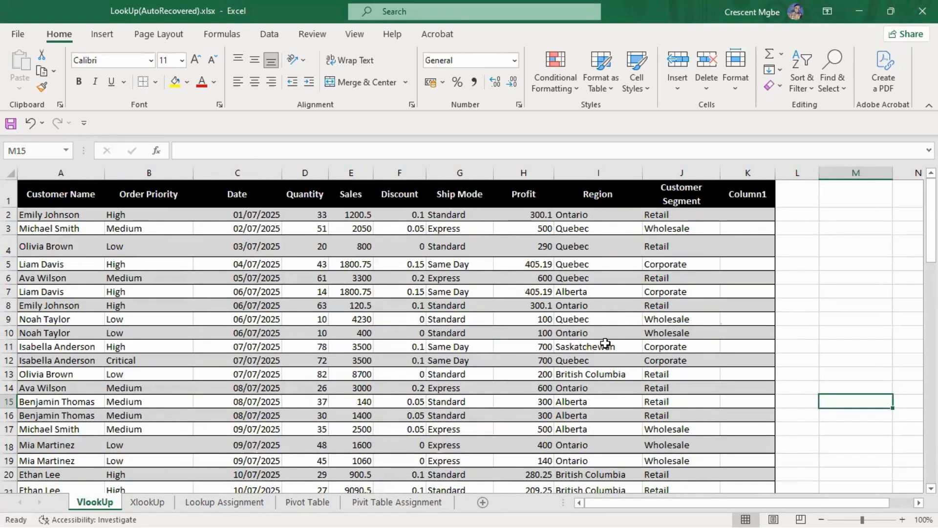
pyautogui.scroll(-2, 589, 331)
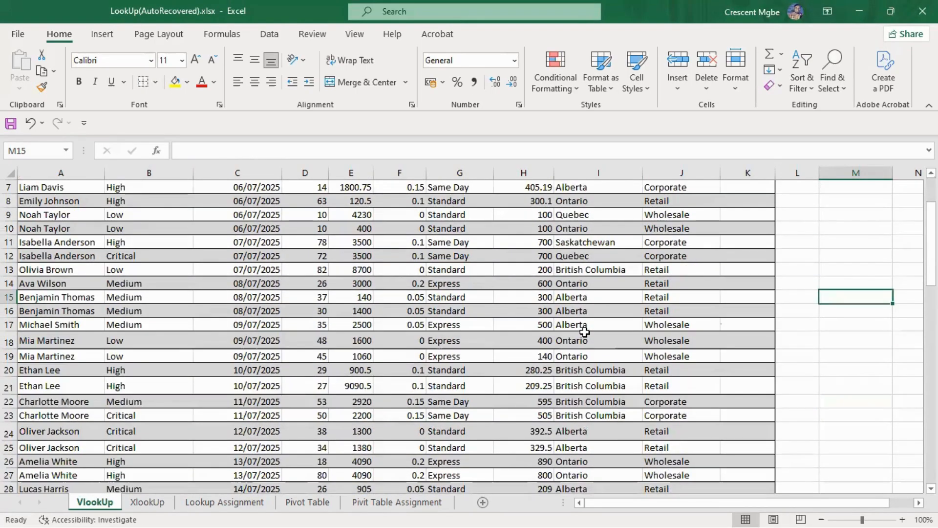
pyautogui.scroll(-2, 585, 332)
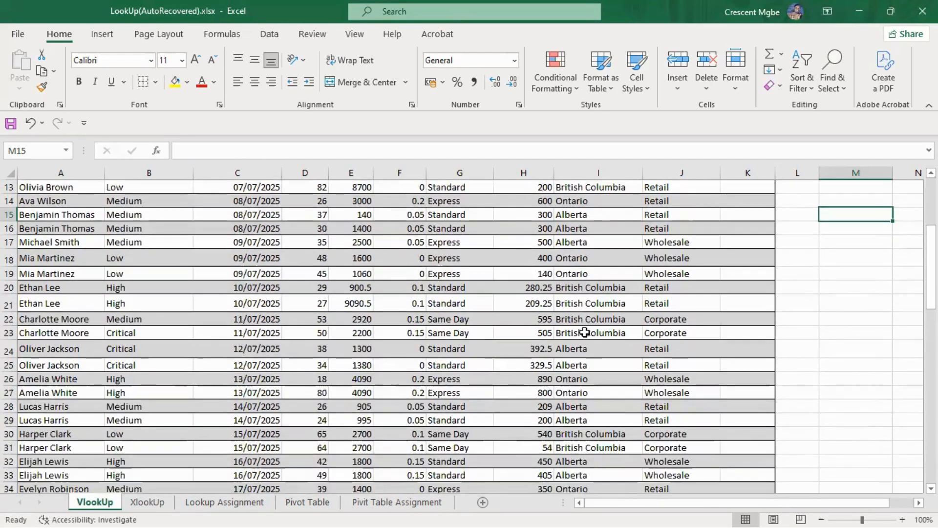
pyautogui.scroll(-3, 585, 332)
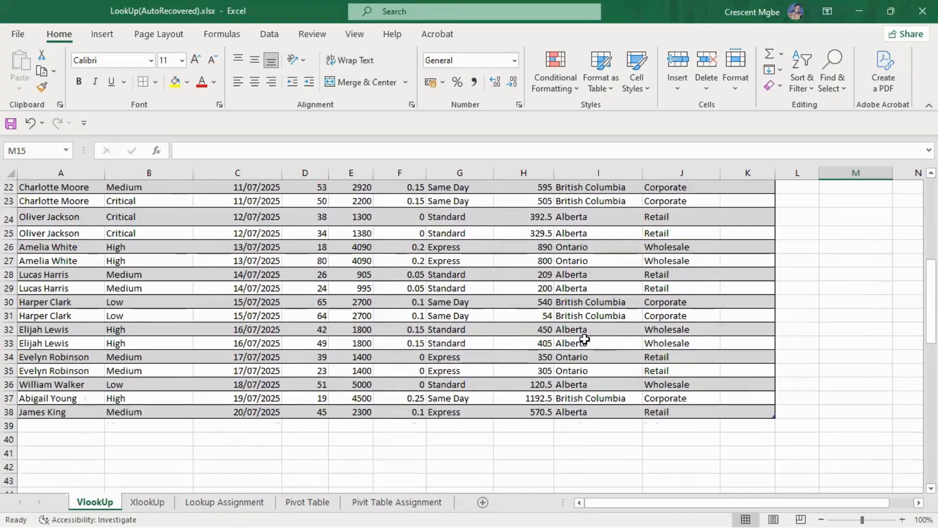
pyautogui.scroll(7, 585, 339)
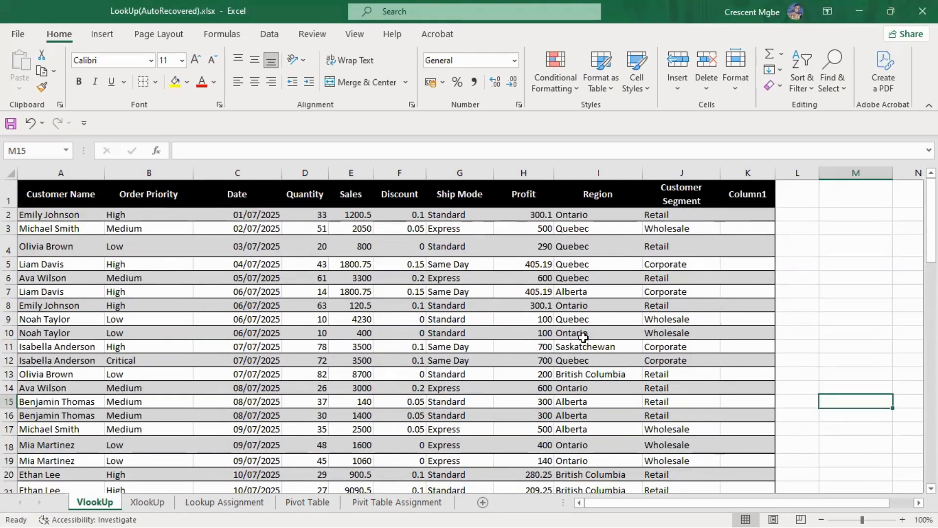
pyautogui.click(850, 278)
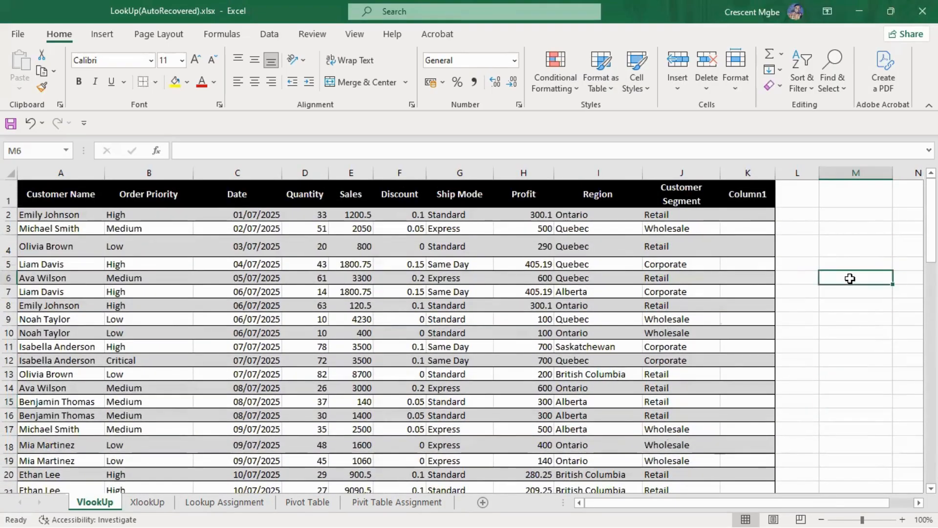
pyautogui.write('=')
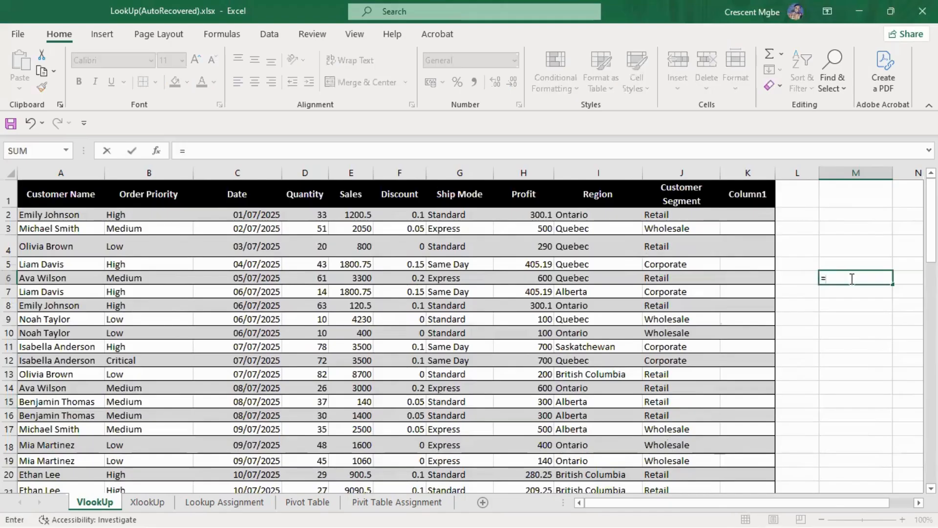
pyautogui.write('vl')
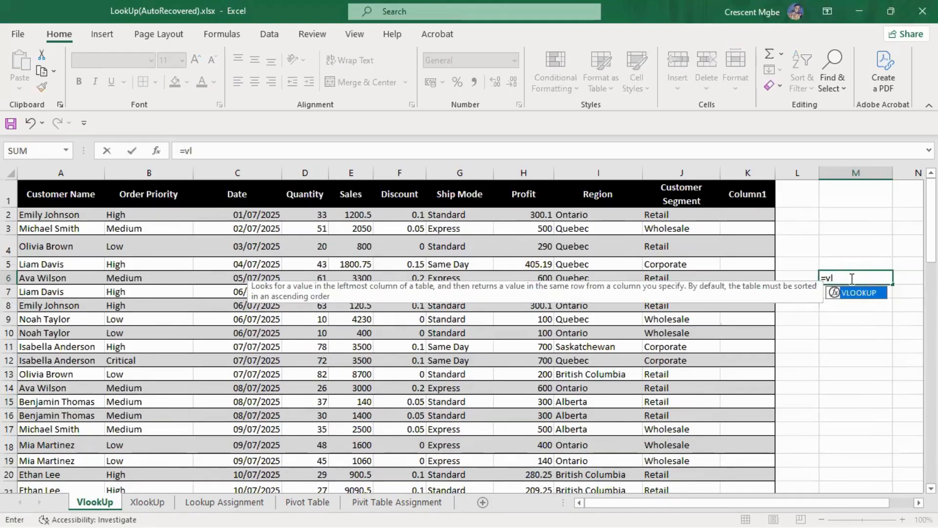
pyautogui.press('Tab')
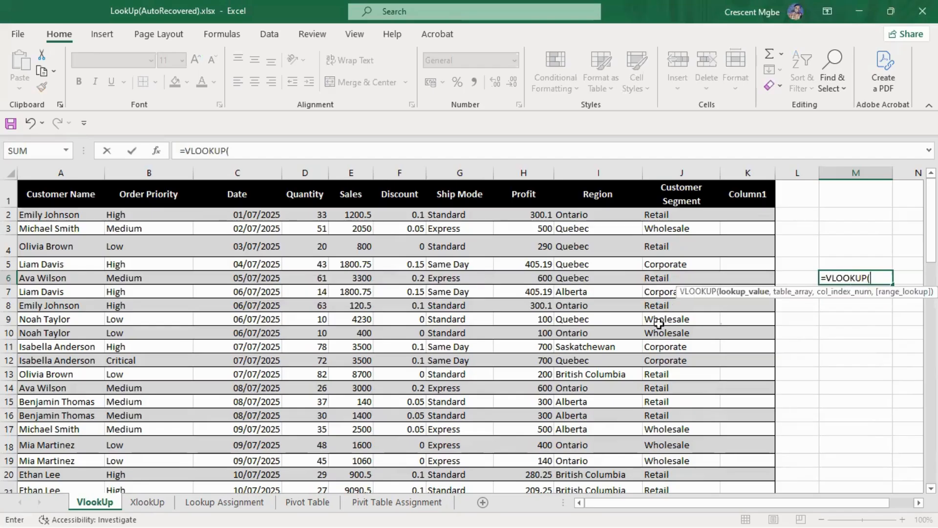
pyautogui.click(581, 351)
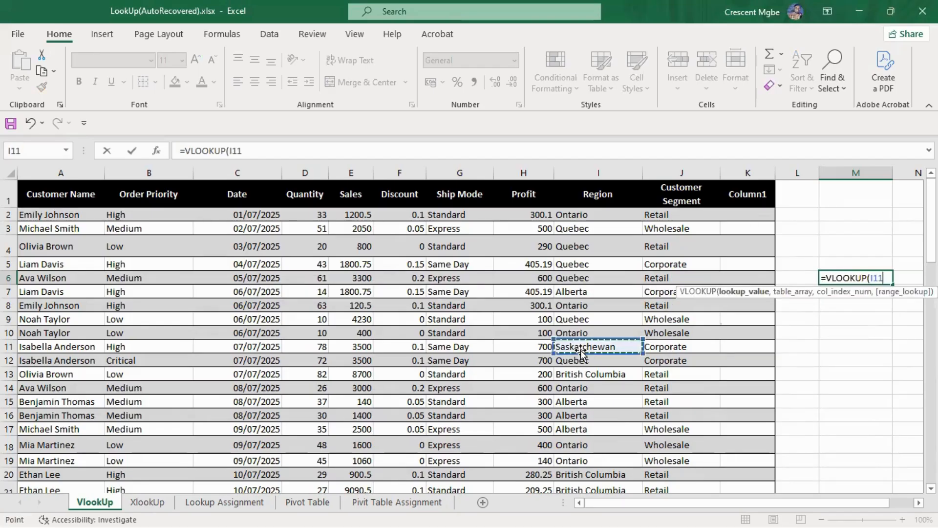
pyautogui.write(',')
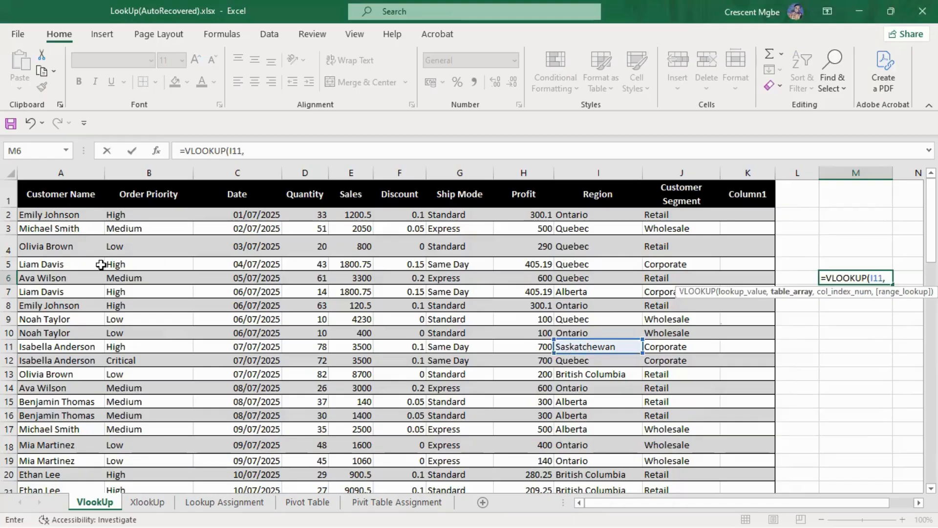
pyautogui.click(881, 322)
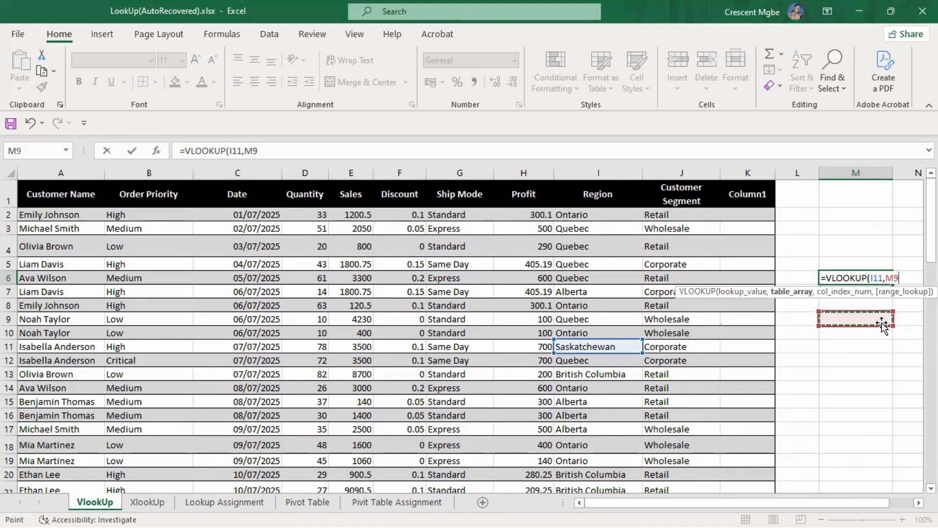
pyautogui.press('BackSpace')
pyautogui.press('BackSpace')
pyautogui.press('BackSpace')
pyautogui.press('BackSpace')
pyautogui.press('BackSpace')
pyautogui.press('BackSpace')
pyautogui.press('BackSpace')
pyautogui.press('BackSpace')
pyautogui.press('BackSpace')
pyautogui.press('BackSpace')
pyautogui.press('BackSpace')
pyautogui.press('BackSpace')
pyautogui.press('BackSpace')
pyautogui.press('BackSpace')
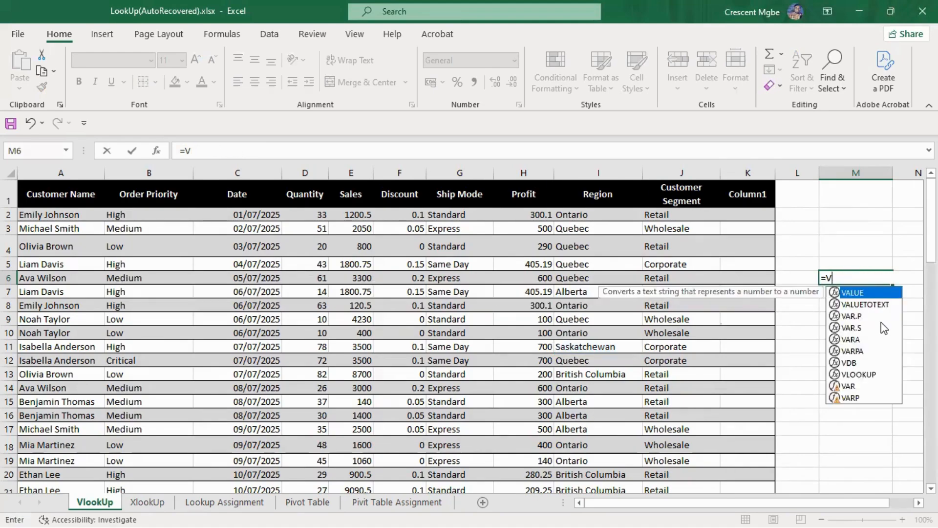
# Look up I11 (Saskatchewan) in column I with an exact-match XLOOKUP in M6 that returns column A, check the formula and clear the cell
pyautogui.write('xlo')
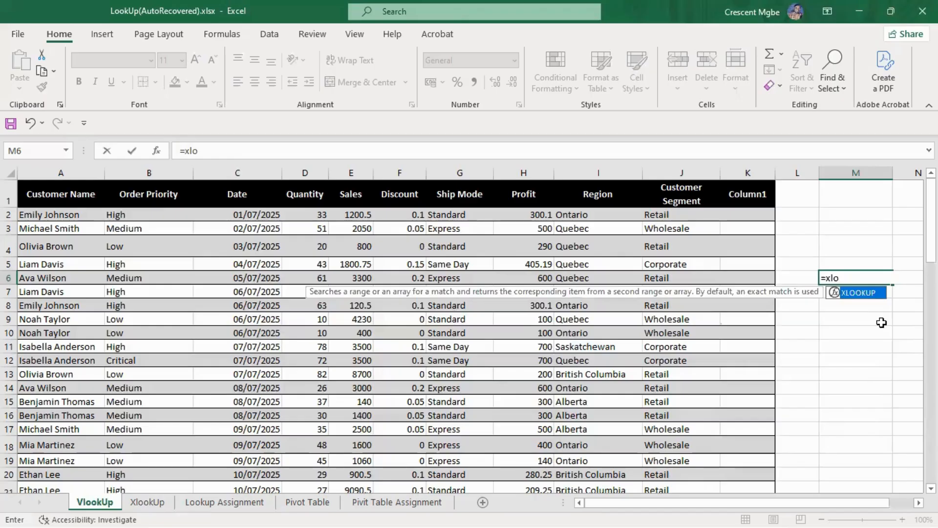
pyautogui.press('Tab')
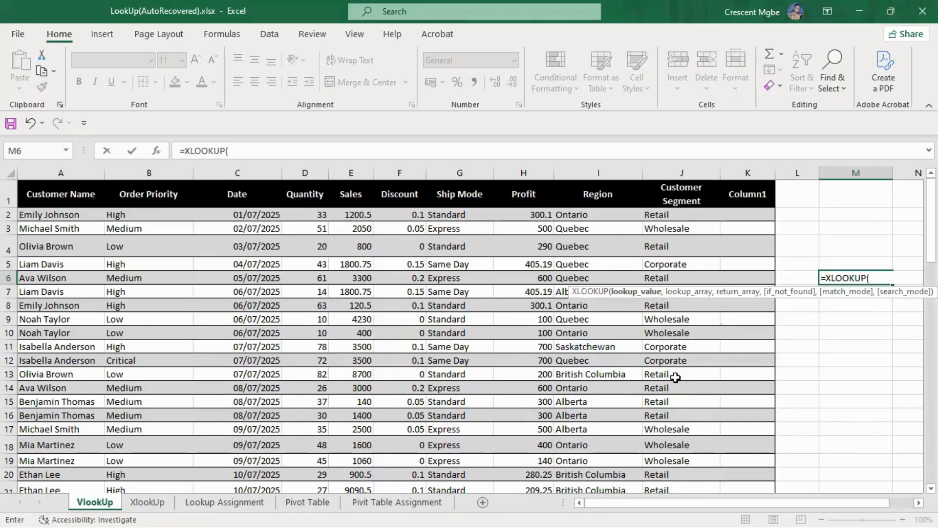
pyautogui.click(584, 347)
pyautogui.write(',')
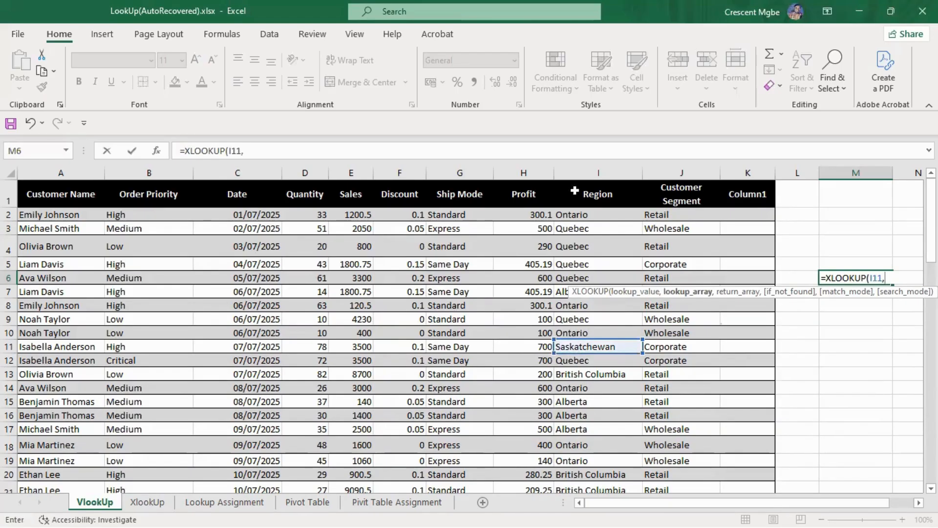
pyautogui.click(576, 168)
pyautogui.write(',')
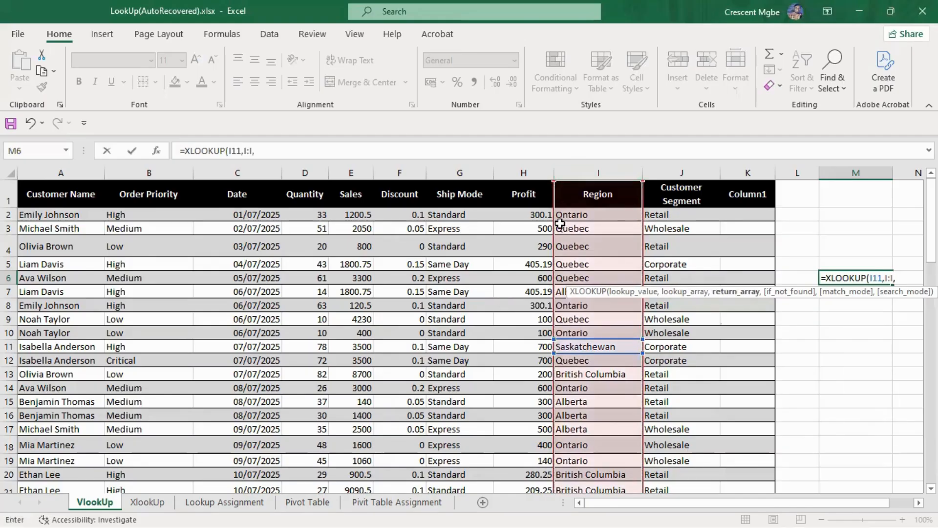
pyautogui.click(60, 170)
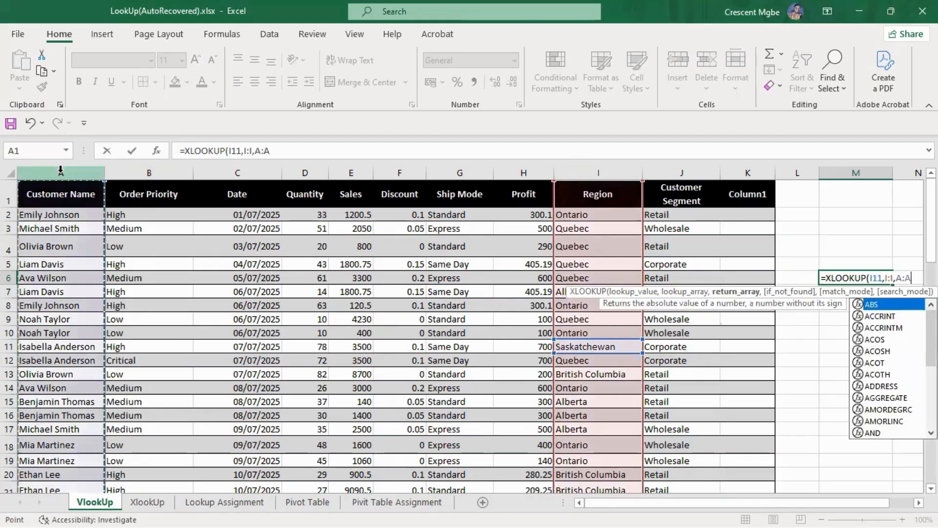
pyautogui.write(',')
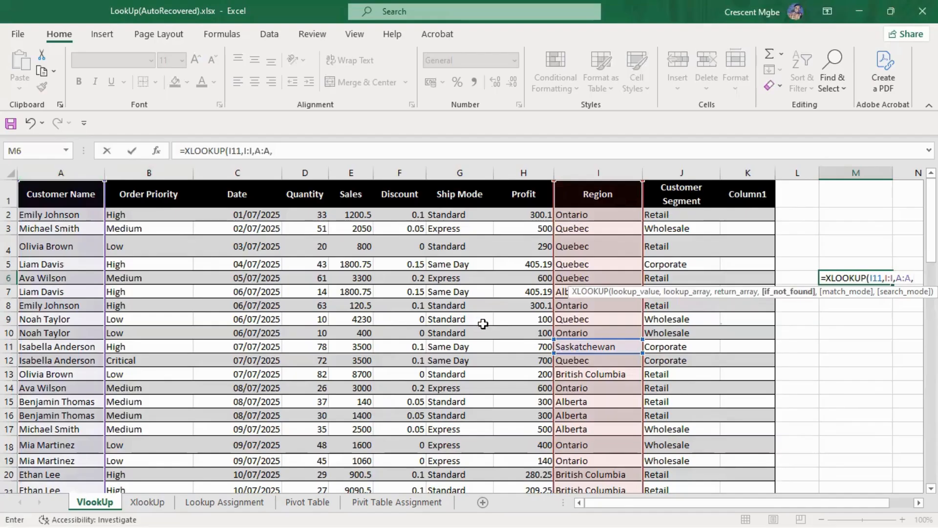
pyautogui.write(',0')
pyautogui.press('Return')
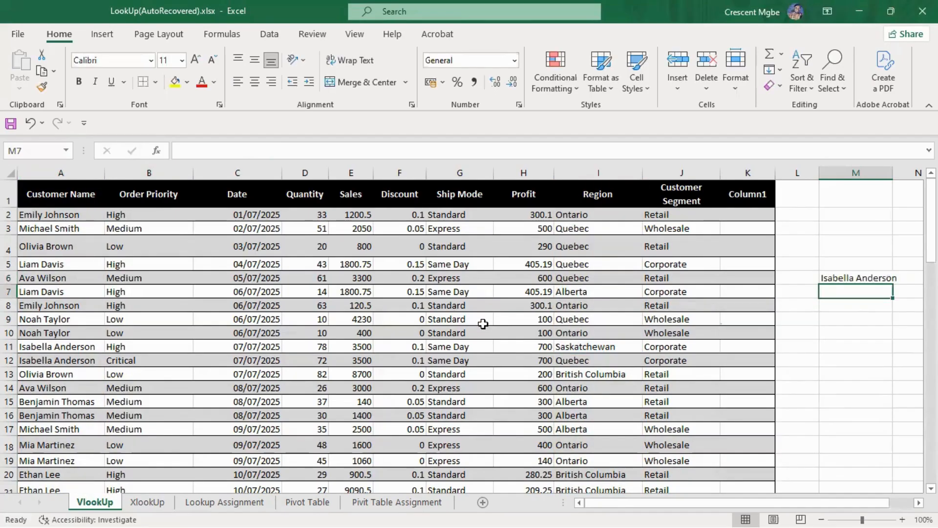
pyautogui.click(869, 278)
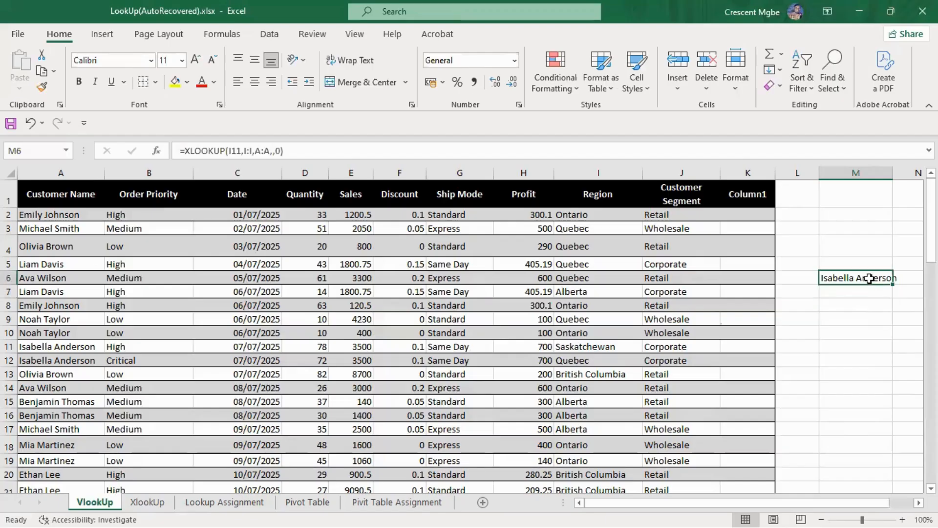
pyautogui.press('Delete')
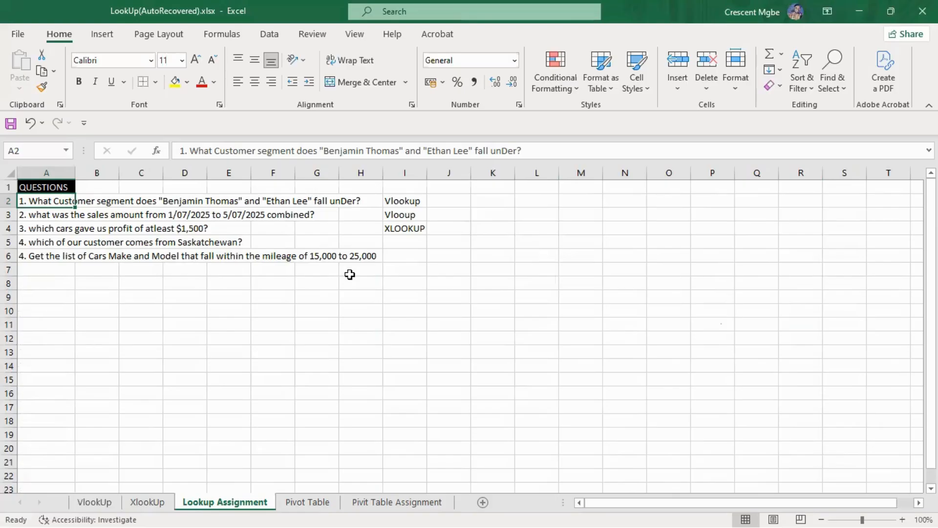
# Look through the VlookUp, XlookUp, Lookup Assignment and Pivot Table sheets of the LookUp workbook
pyautogui.click(94, 502)
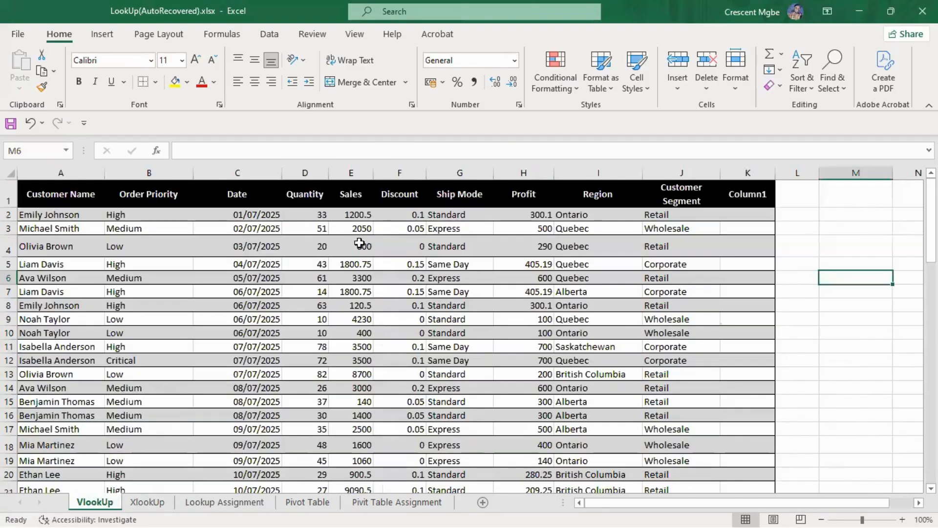
pyautogui.scroll(-6, 547, 313)
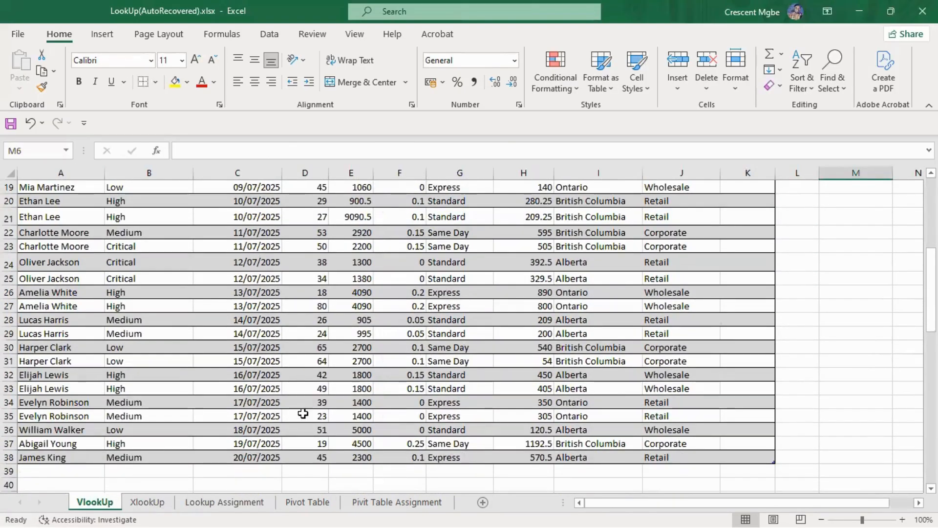
pyautogui.click(156, 505)
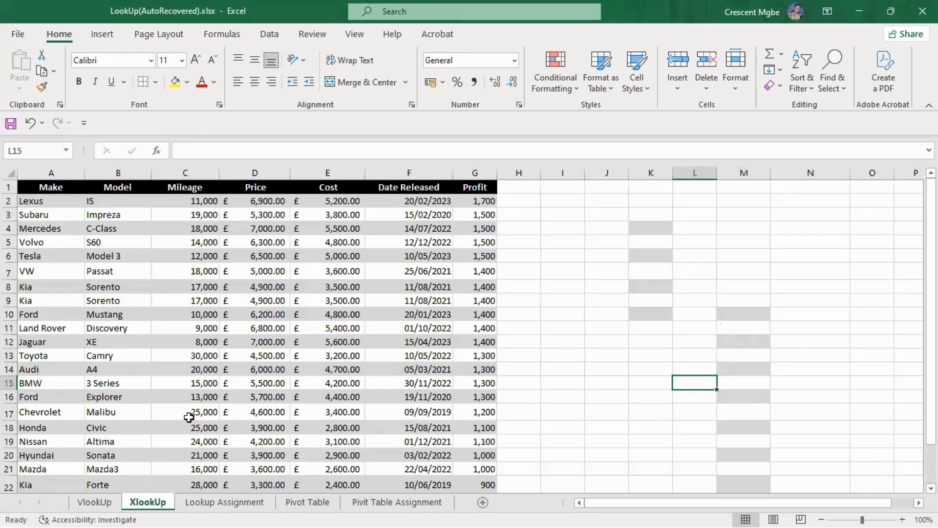
pyautogui.click(234, 503)
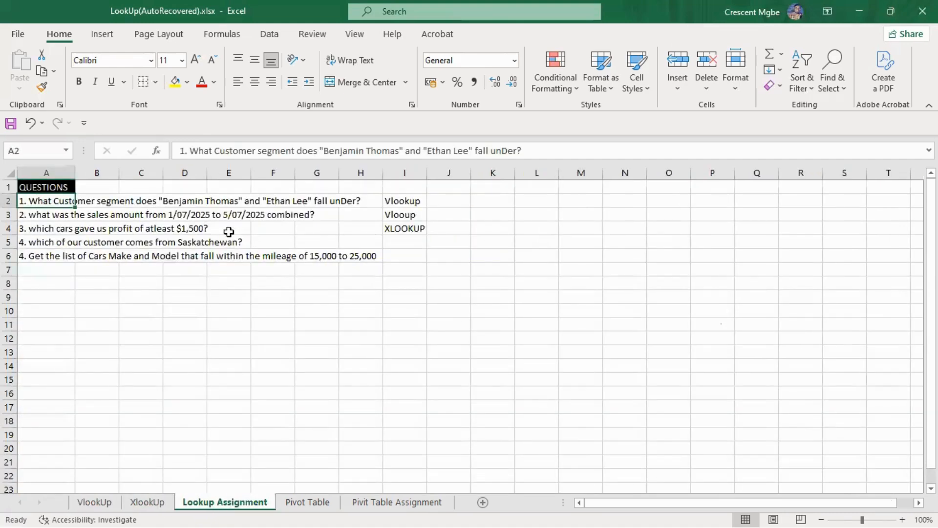
pyautogui.click(318, 502)
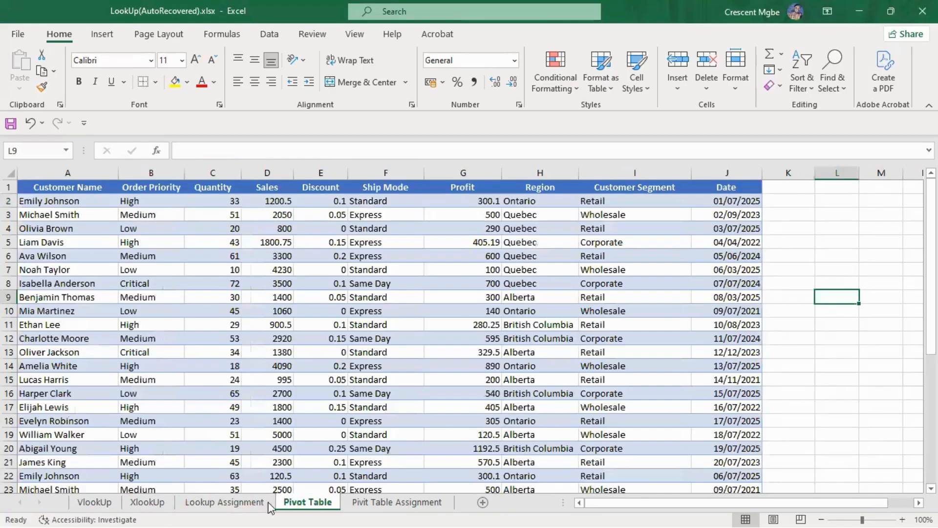
pyautogui.click(88, 503)
pyautogui.press('super+Tab')
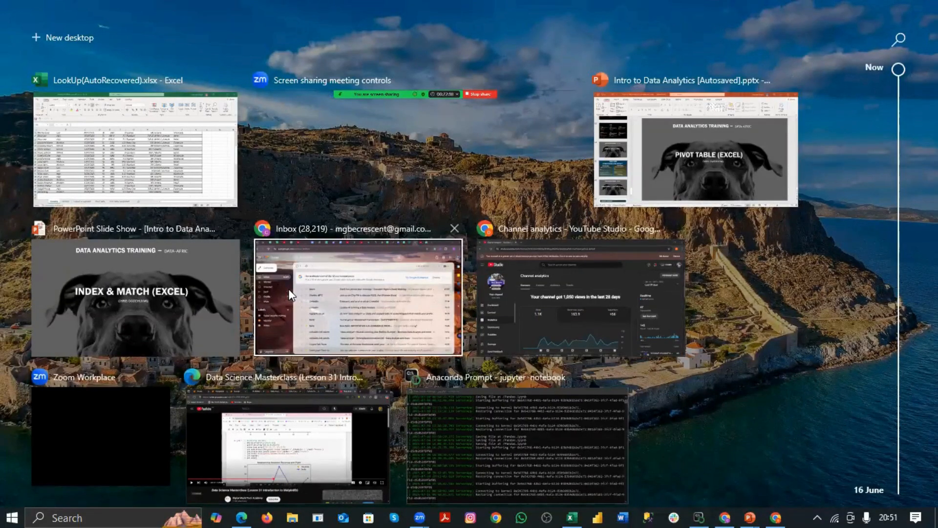
pyautogui.click(169, 198)
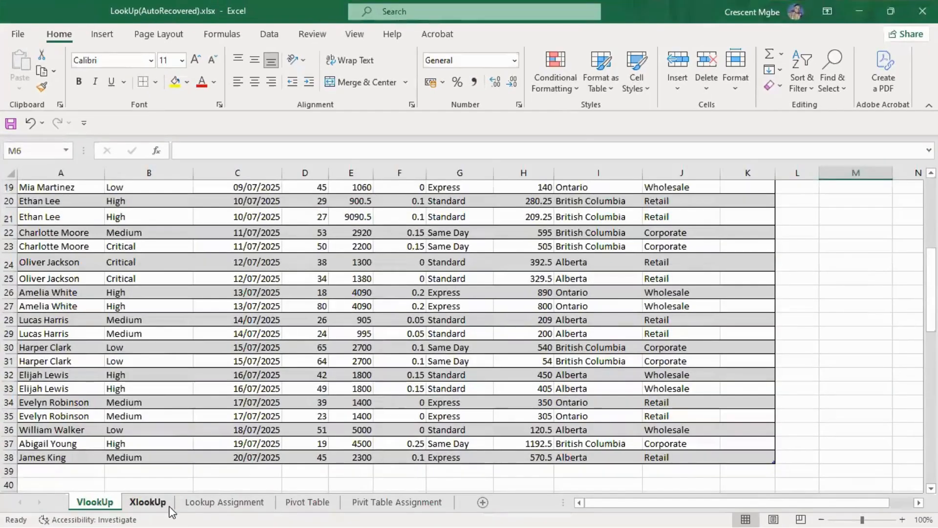
pyautogui.click(307, 501)
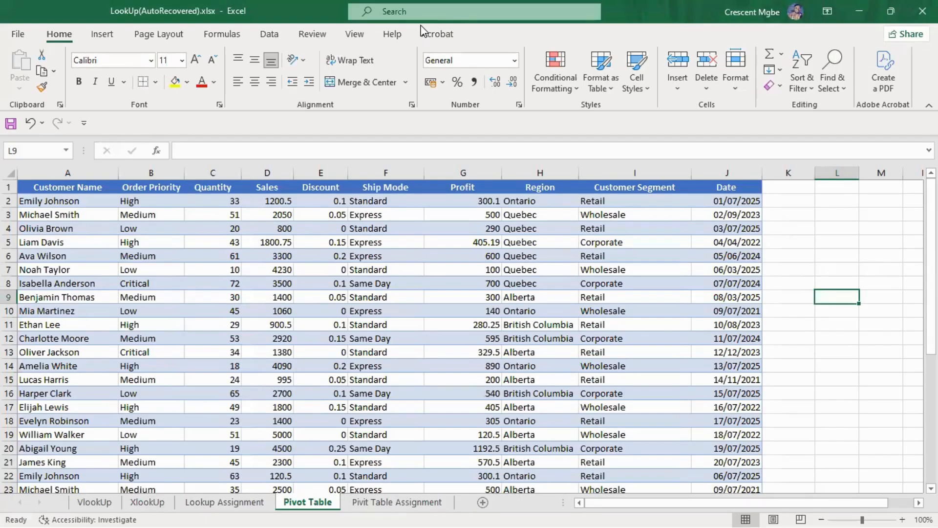
# Delete the two leftover shaded columns beside the car table on XlookUp and narrow the wide column L
pyautogui.click(148, 502)
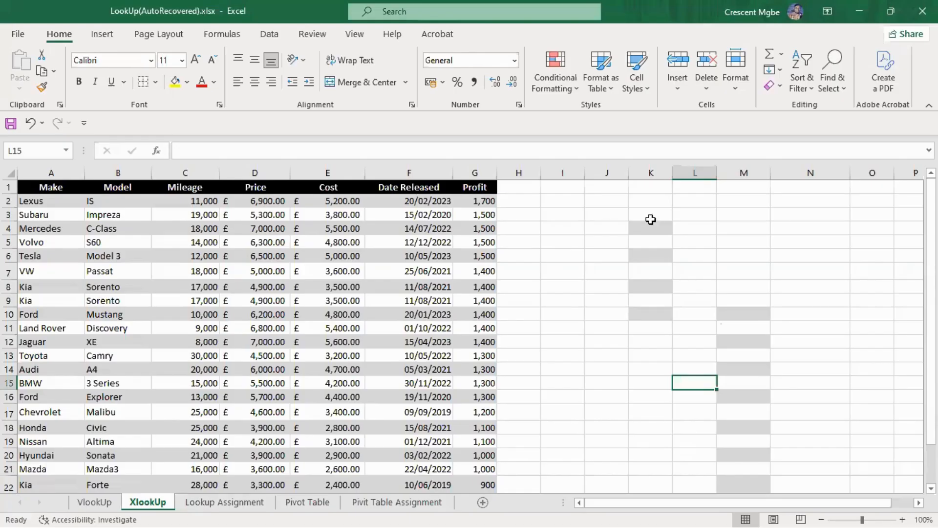
pyautogui.click(656, 169)
pyautogui.rightClick(659, 171)
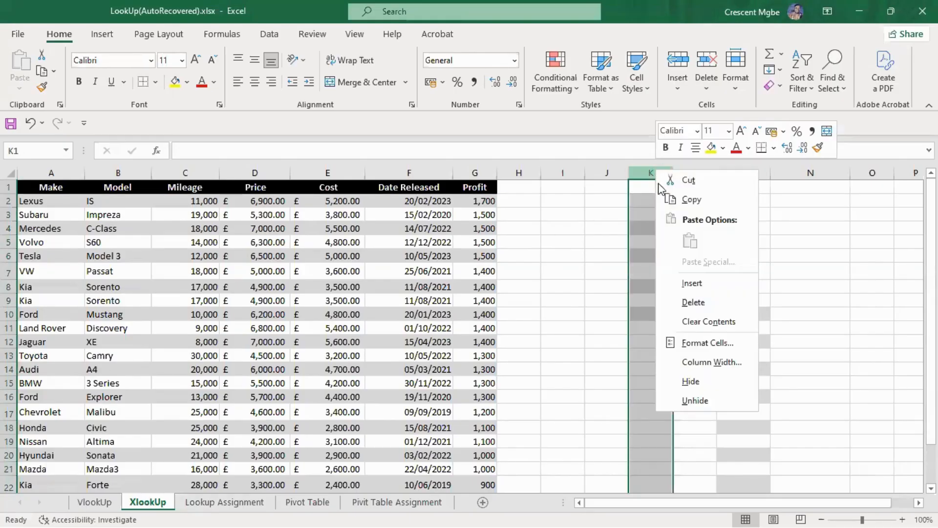
pyautogui.click(704, 298)
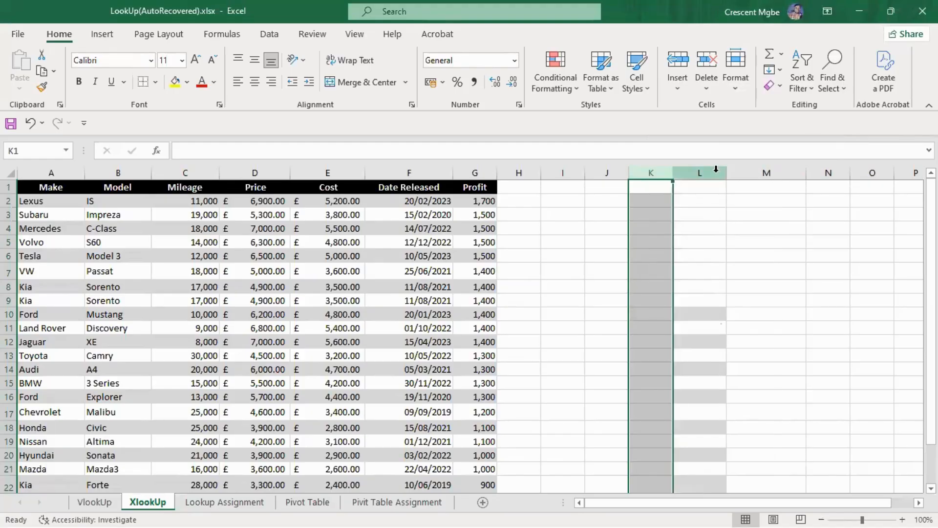
pyautogui.rightClick(716, 169)
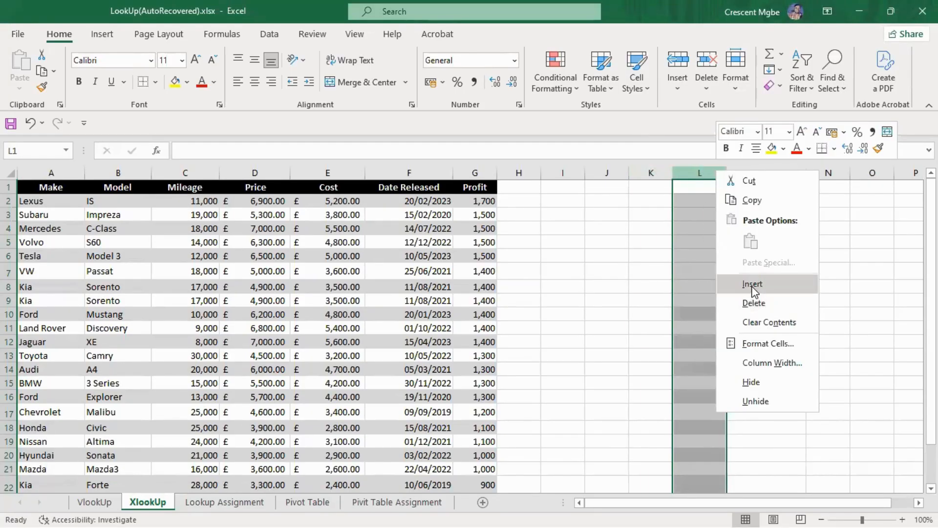
pyautogui.click(754, 303)
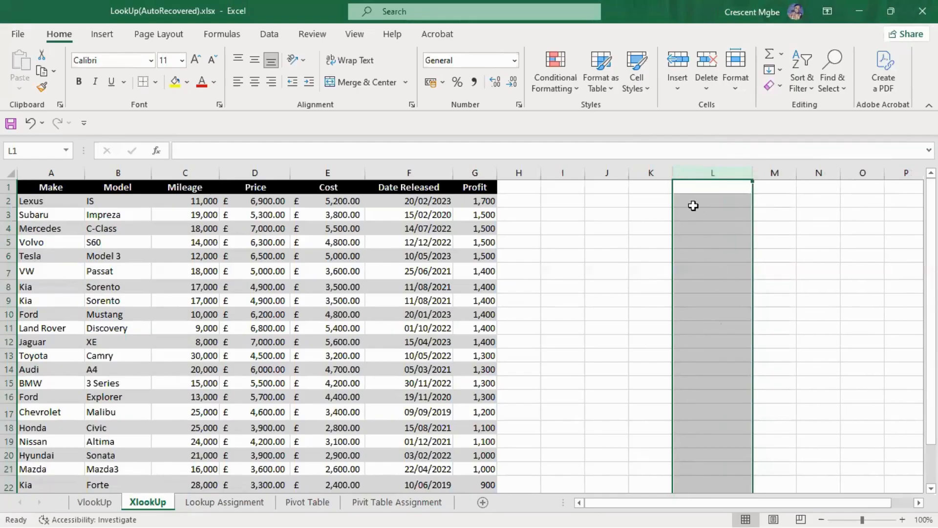
pyautogui.moveTo(748, 173); pyautogui.dragTo(726, 173)
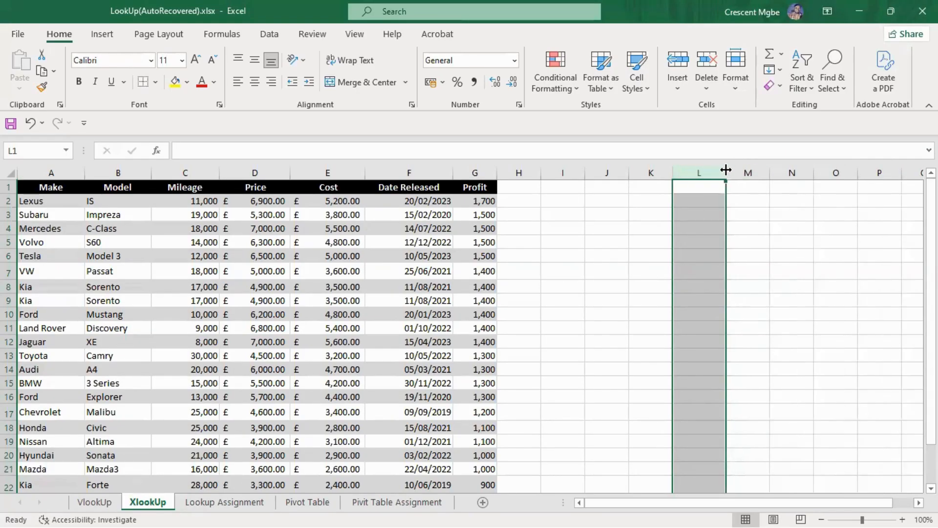
pyautogui.click(613, 214)
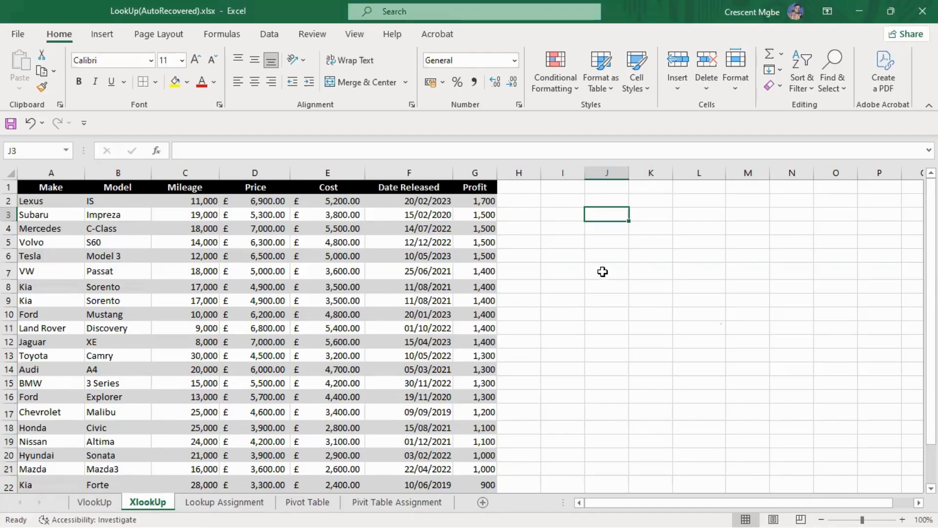
# Read the Lookup Assignment question on cars with mileage 15,000 to 25,000 and sort the XlookUp table by Mileage from largest to smallest
pyautogui.click(242, 506)
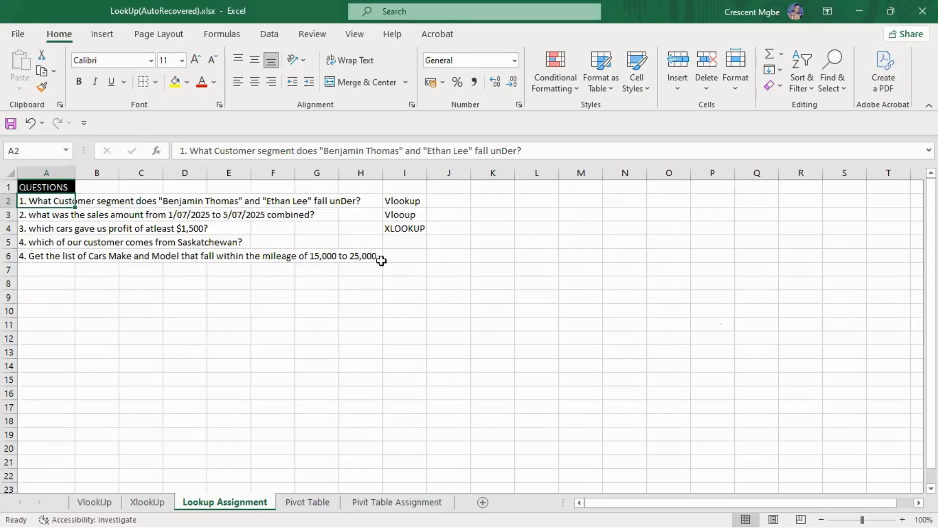
pyautogui.click(149, 502)
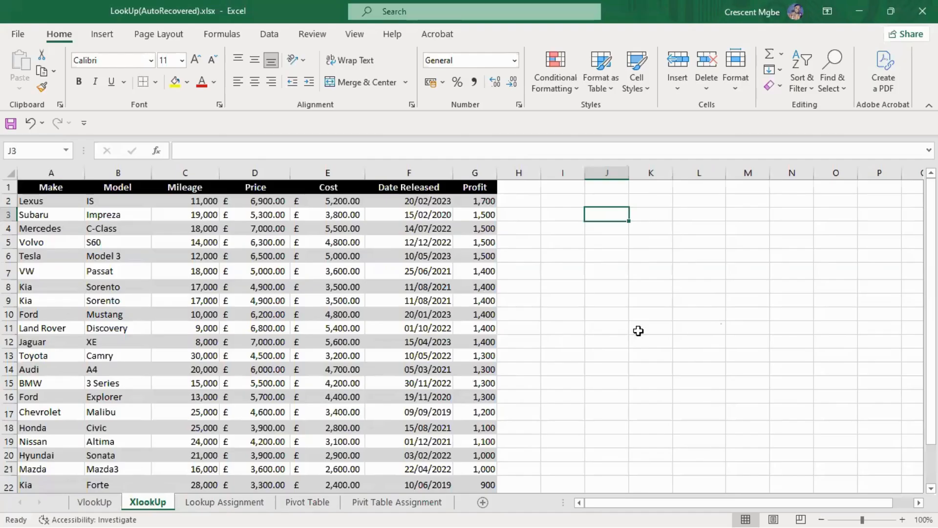
pyautogui.scroll(-1, 481, 246)
pyautogui.scroll(1, 485, 266)
pyautogui.click(208, 503)
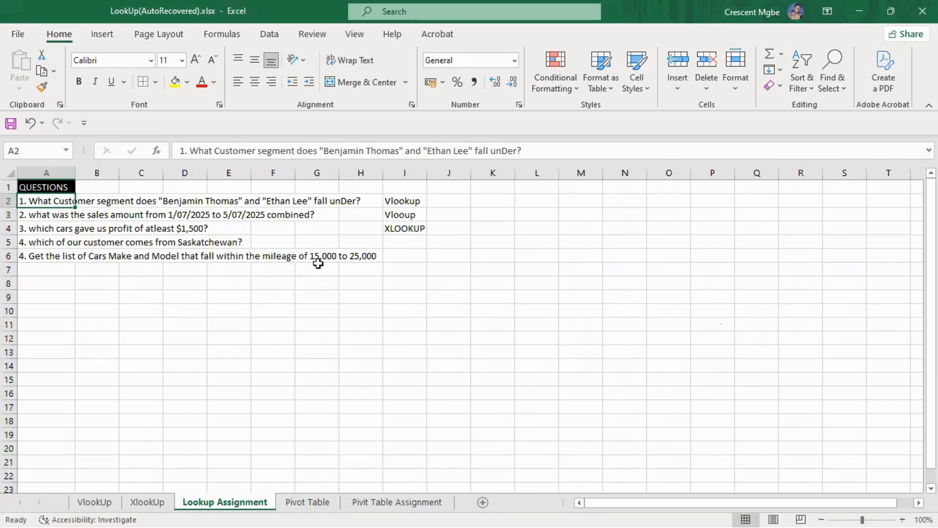
pyautogui.click(147, 502)
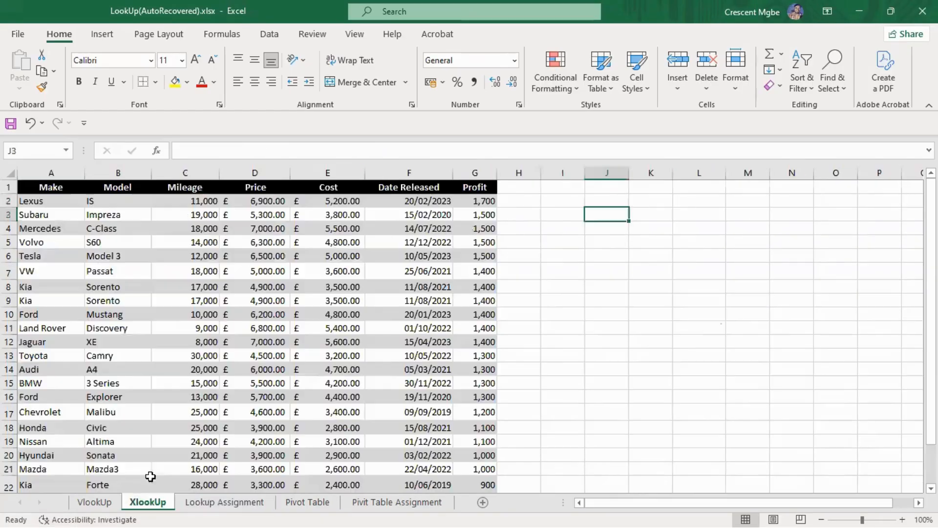
pyautogui.rightClick(204, 256)
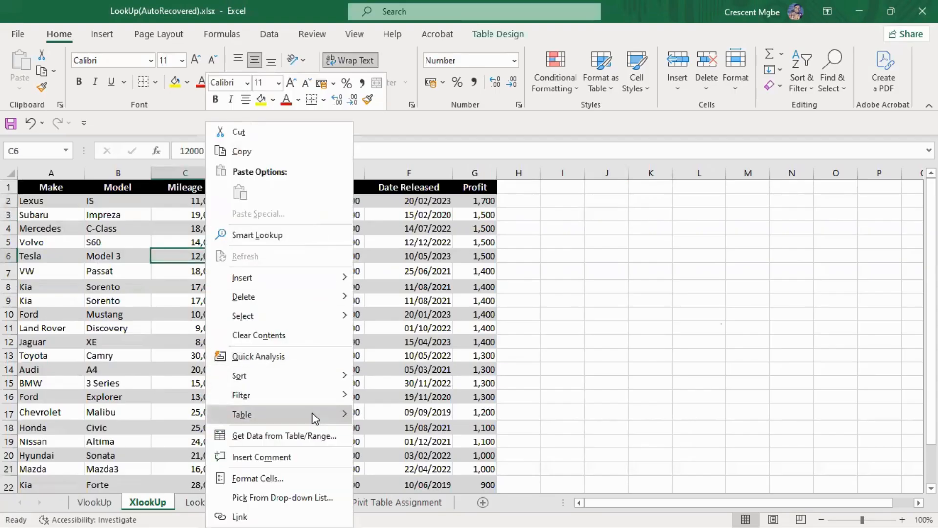
pyautogui.moveTo(316, 376)
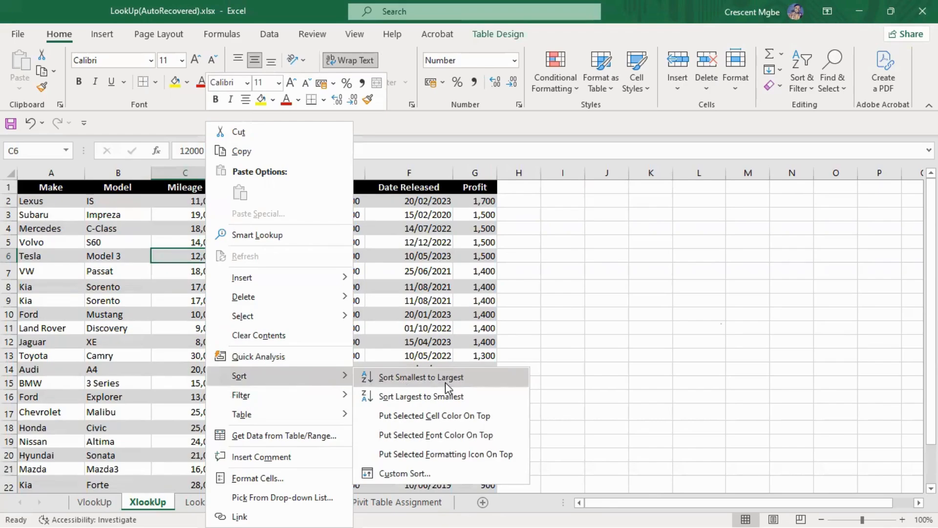
pyautogui.click(444, 396)
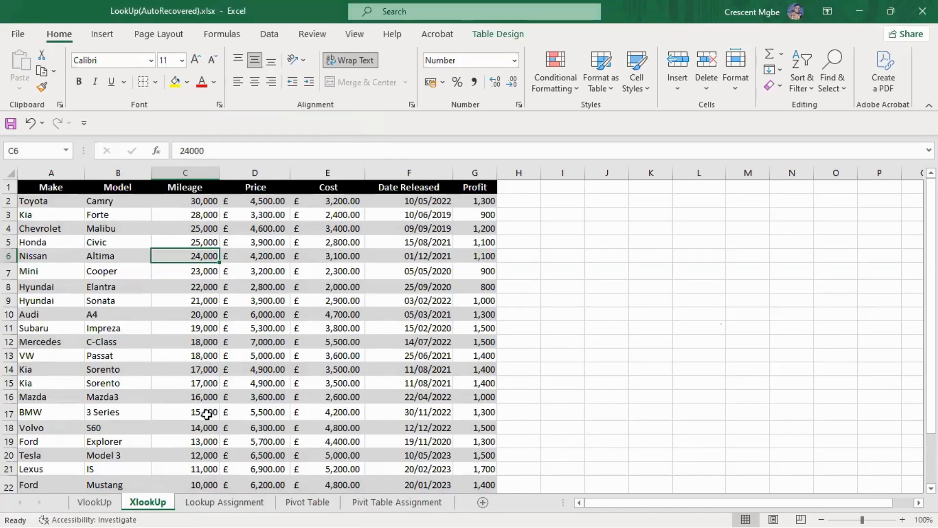
# Enter an exact-match XLOOKUP in K7 that looks up mileages C4:C17 in column C and returns columns A:B, leaving the not-found argument empty
pyautogui.moveTo(207, 414); pyautogui.dragTo(200, 203)
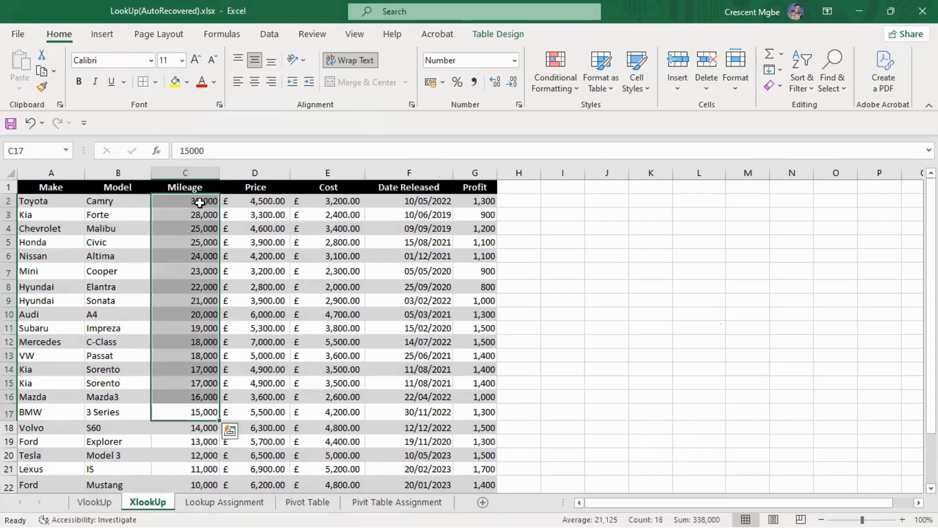
pyautogui.moveTo(201, 412); pyautogui.dragTo(194, 243)
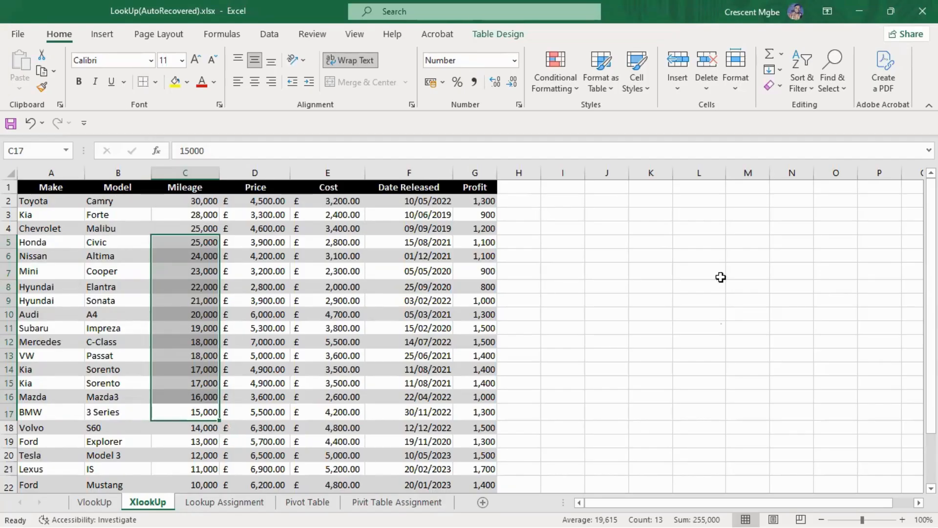
pyautogui.click(649, 273)
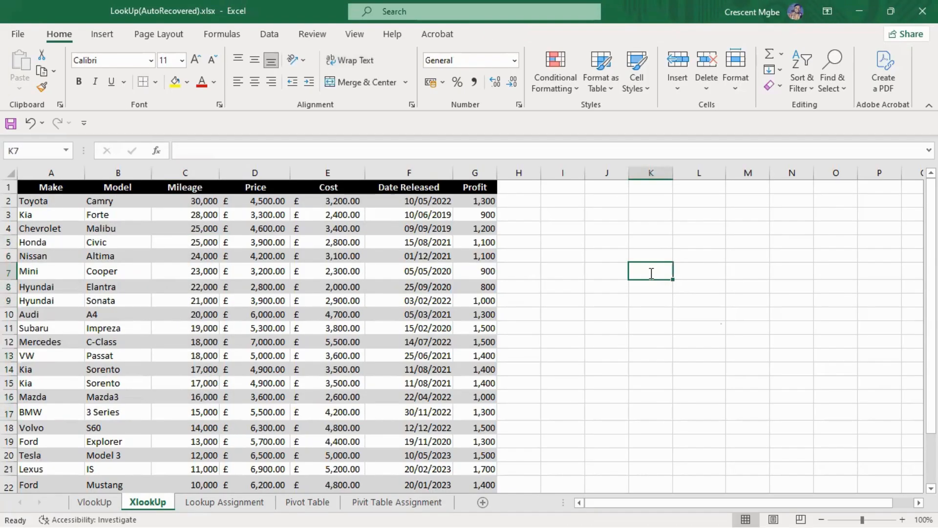
pyautogui.write('=xl')
pyautogui.press('Tab')
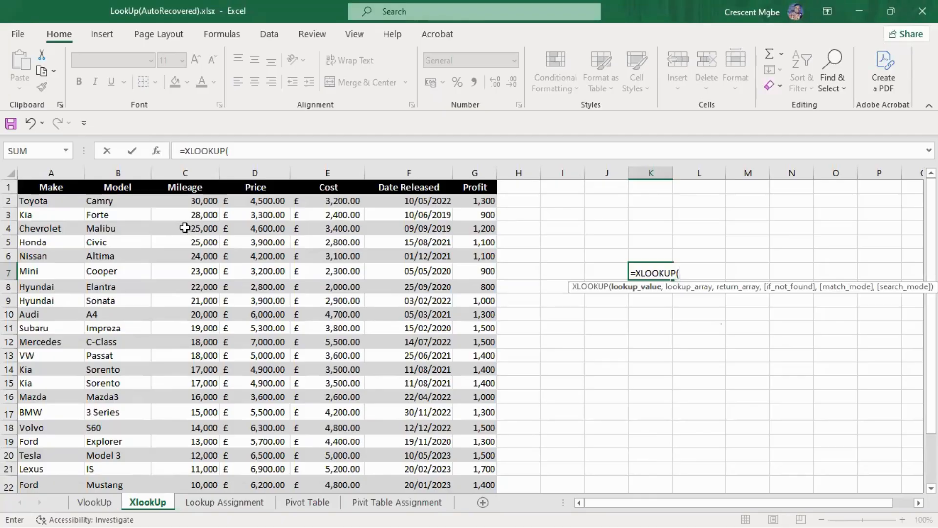
pyautogui.moveTo(184, 228); pyautogui.dragTo(193, 410)
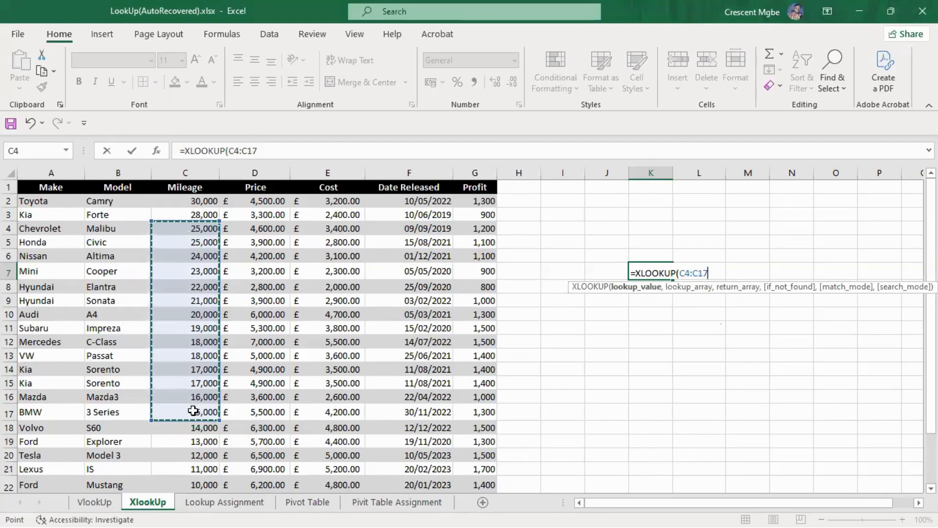
pyautogui.write(',')
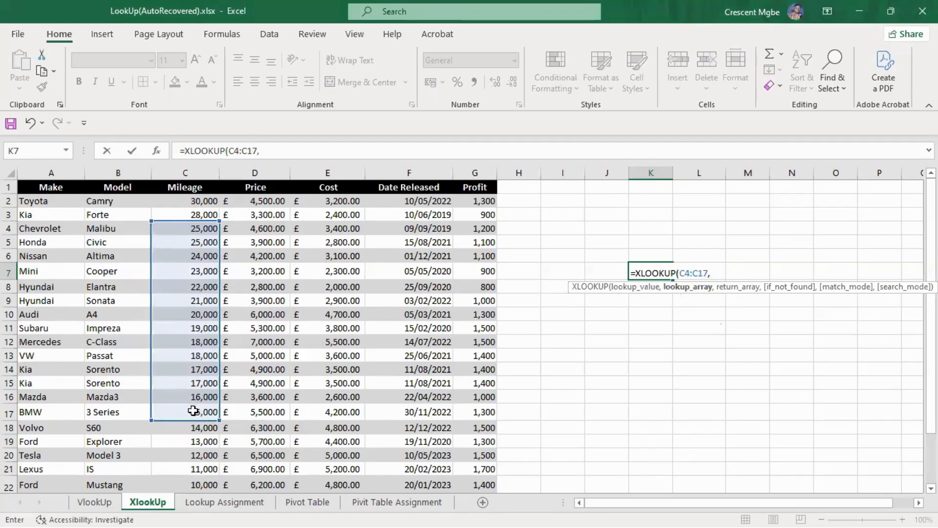
pyautogui.click(195, 170)
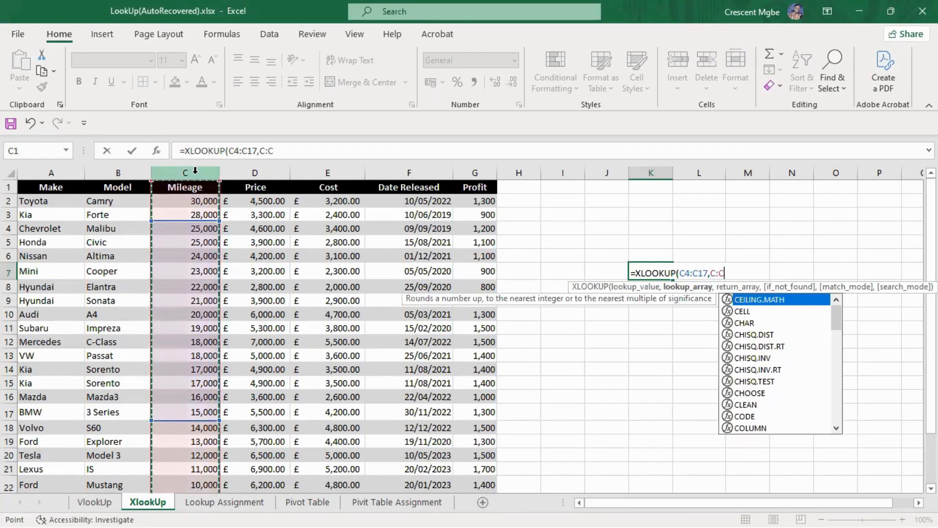
pyautogui.write(',')
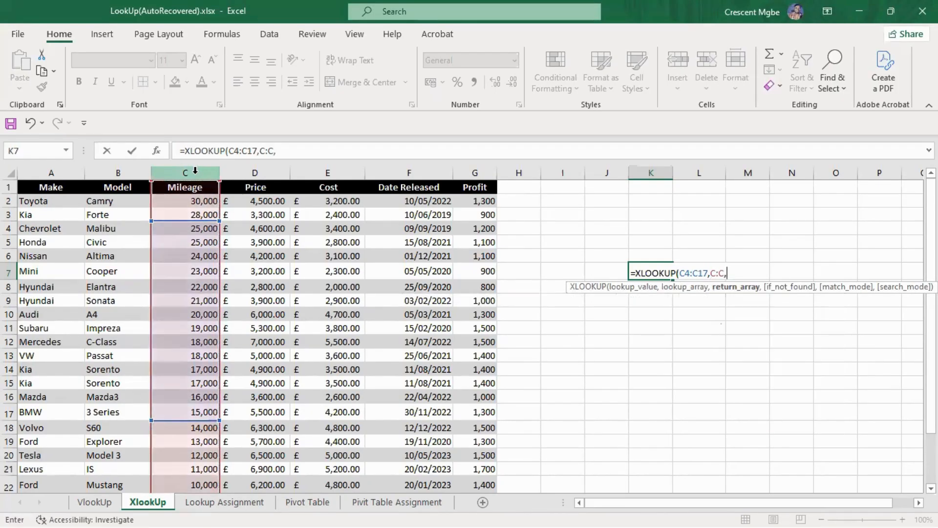
pyautogui.moveTo(31, 169); pyautogui.dragTo(102, 190)
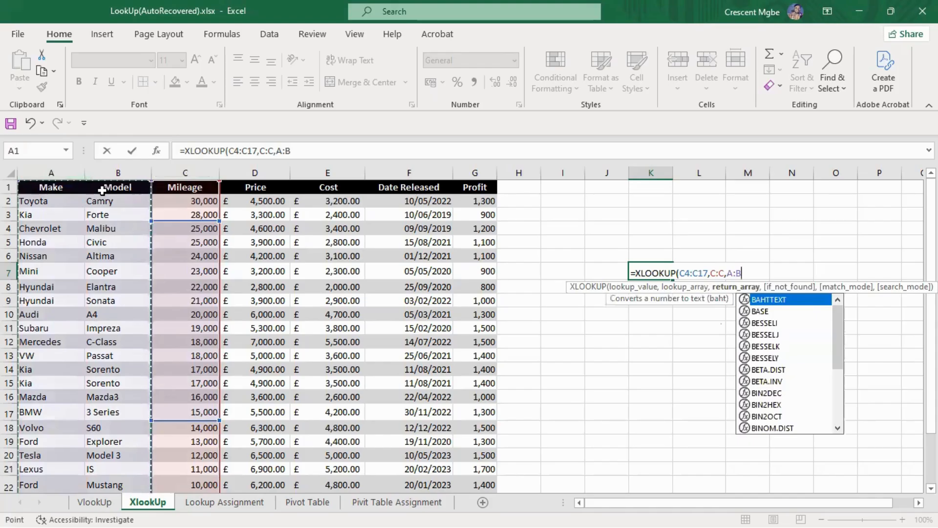
pyautogui.write(',,')
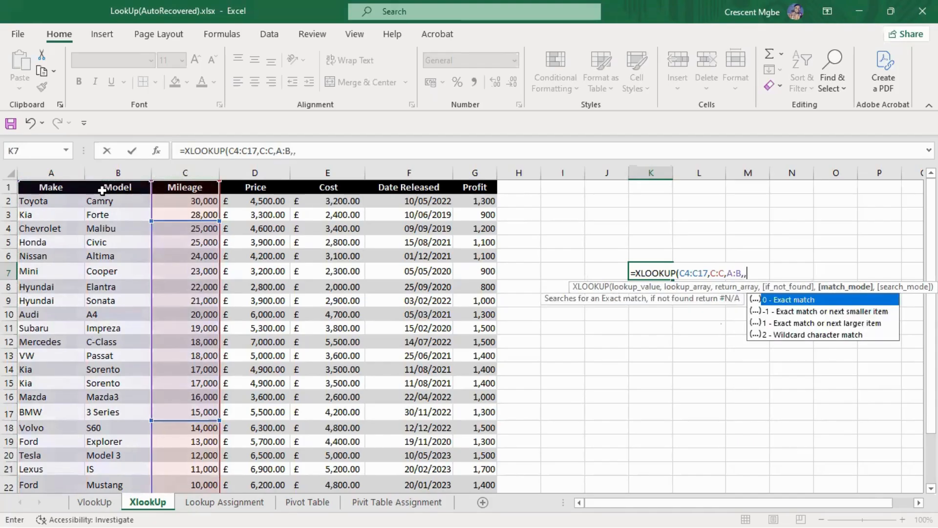
pyautogui.write('0')
pyautogui.press('Return')
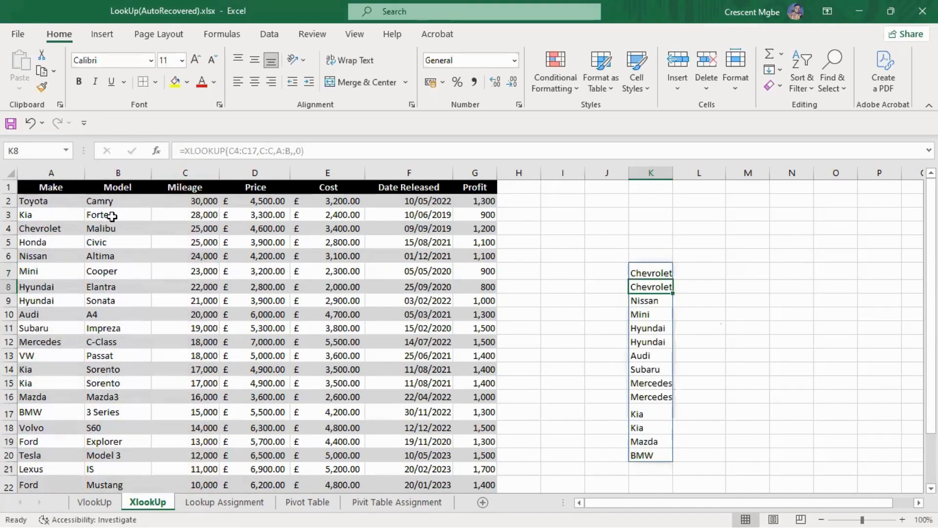
# Fill the K7 XLOOKUP formula across into L7 to list the models beside the makes and slightly widen column L
pyautogui.click(667, 268)
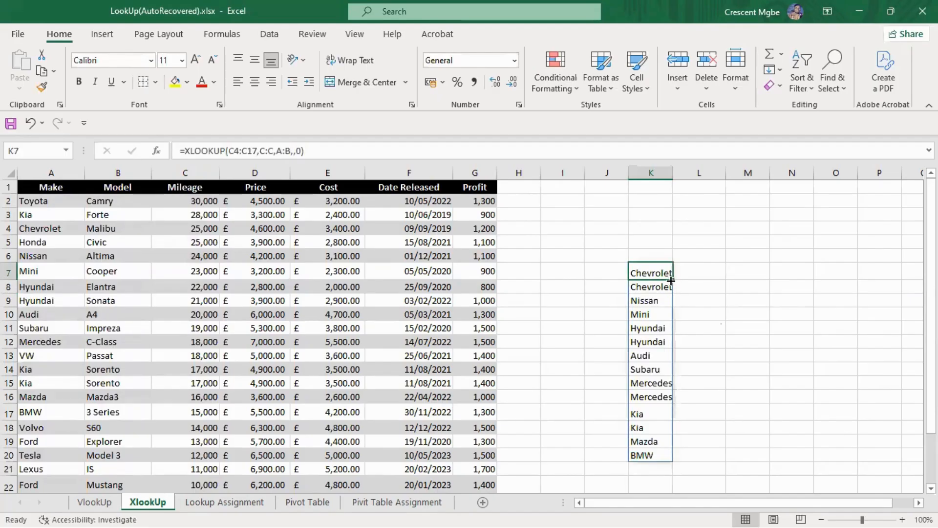
pyautogui.moveTo(671, 280); pyautogui.dragTo(708, 268)
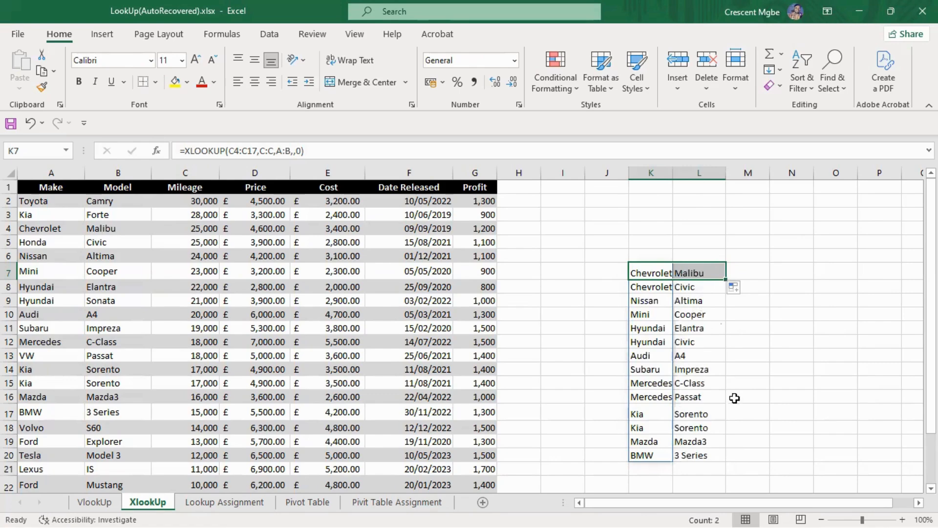
pyautogui.click(850, 288)
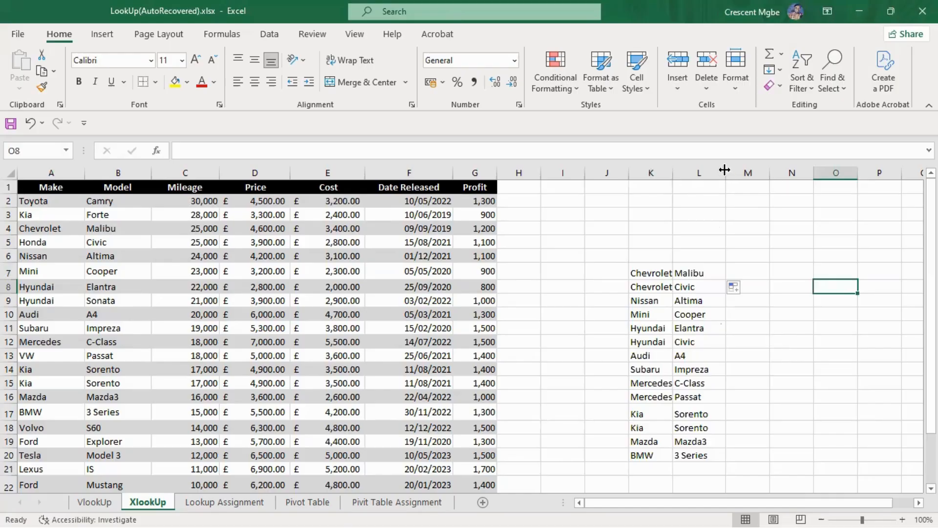
pyautogui.moveTo(725, 170); pyautogui.dragTo(737, 171)
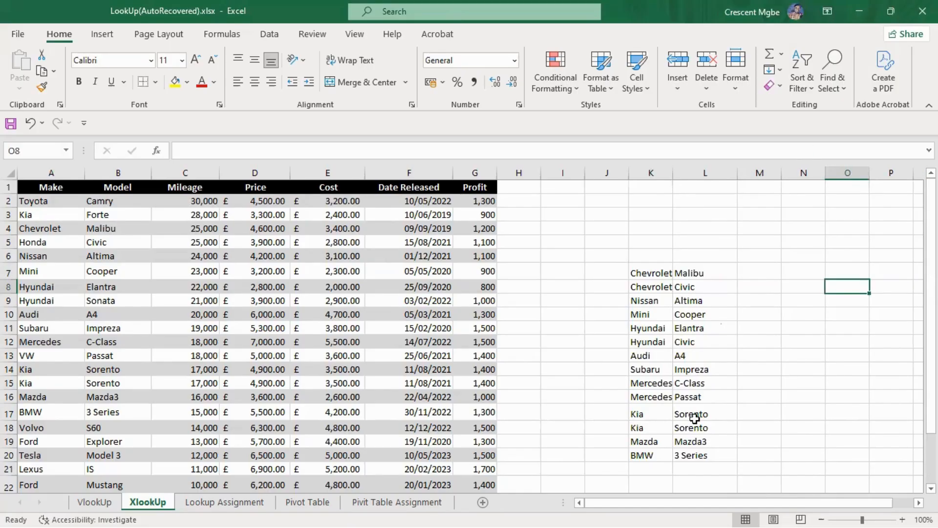